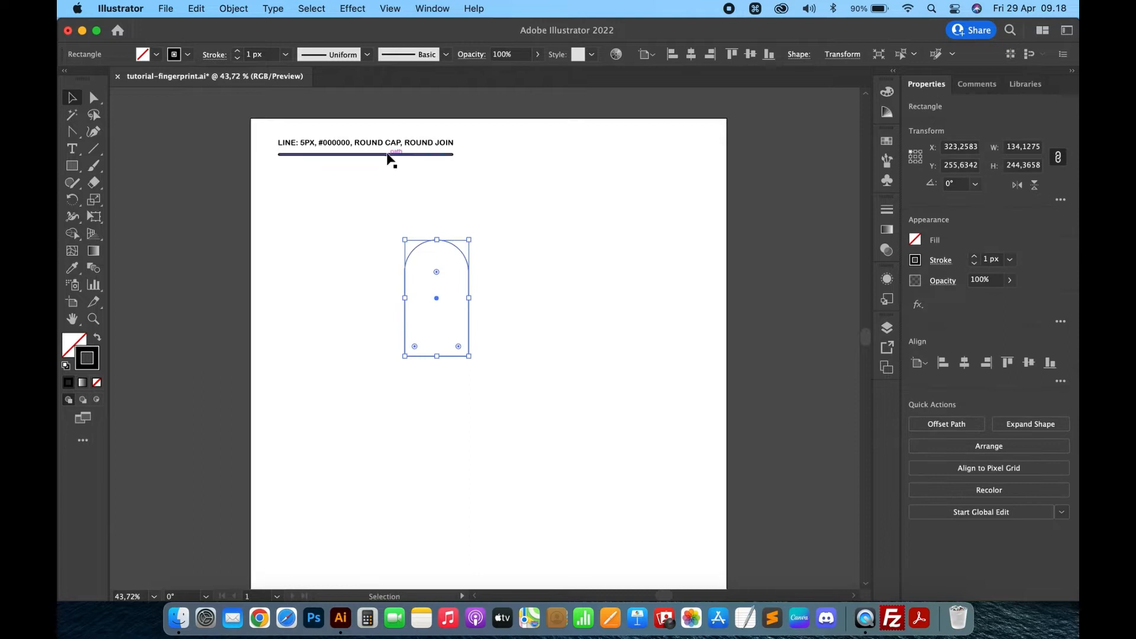
- Apply the sample line's 5 px black stroke style to the arch shape with the Eyedropper, then deselect
{"action": "left_click", "coordinate": [393, 153]}
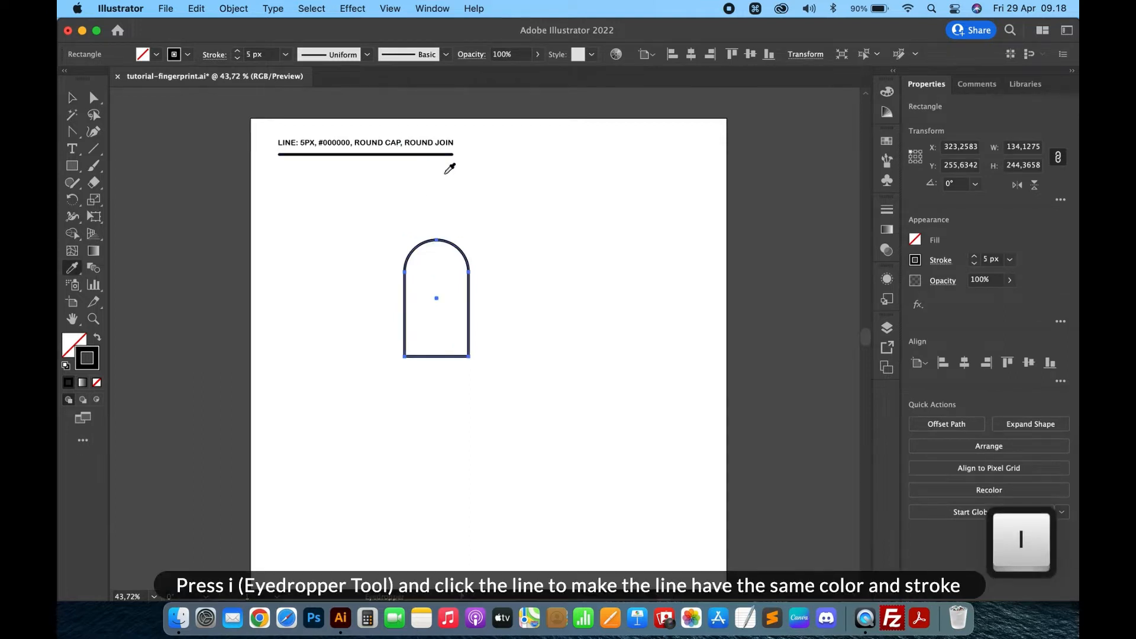
{"action": "key", "text": "v"}
{"action": "left_click", "coordinate": [468, 237]}
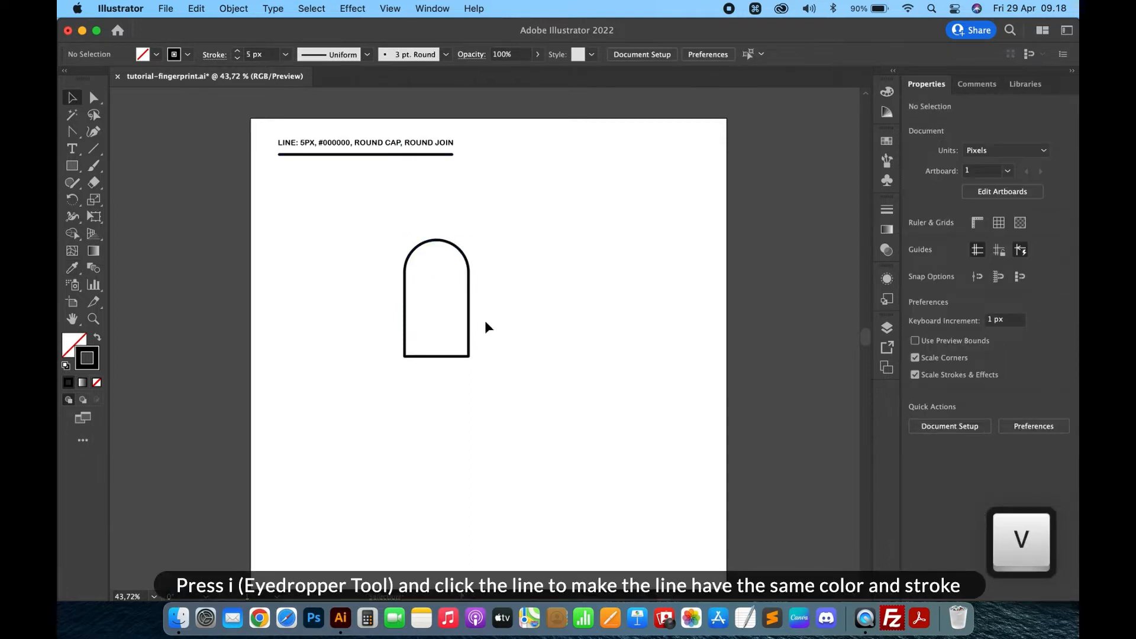
- Select the arch and create an inward Offset Path of -10 px
{"action": "scroll", "coordinate": [485, 321], "scroll_direction": "up", "scroll_amount": 5}
{"action": "scroll", "coordinate": [486, 321], "scroll_direction": "left", "scroll_amount": 2}
{"action": "scroll", "coordinate": [485, 321], "scroll_direction": "up", "scroll_amount": 2}
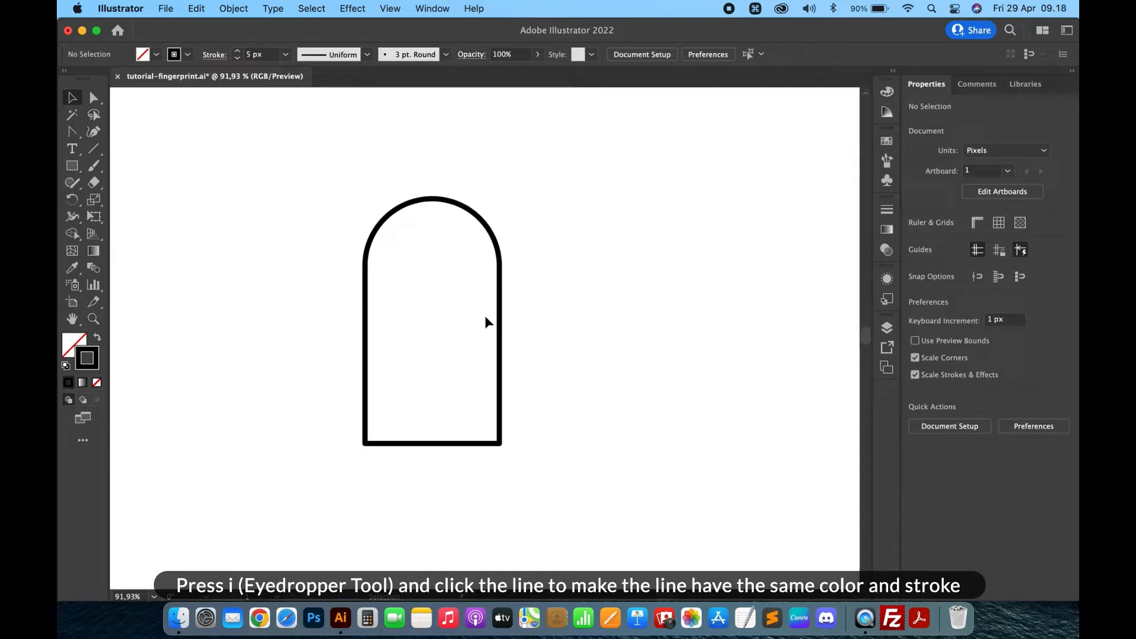
{"action": "left_click", "coordinate": [442, 204]}
{"action": "left_click", "coordinate": [233, 8]}
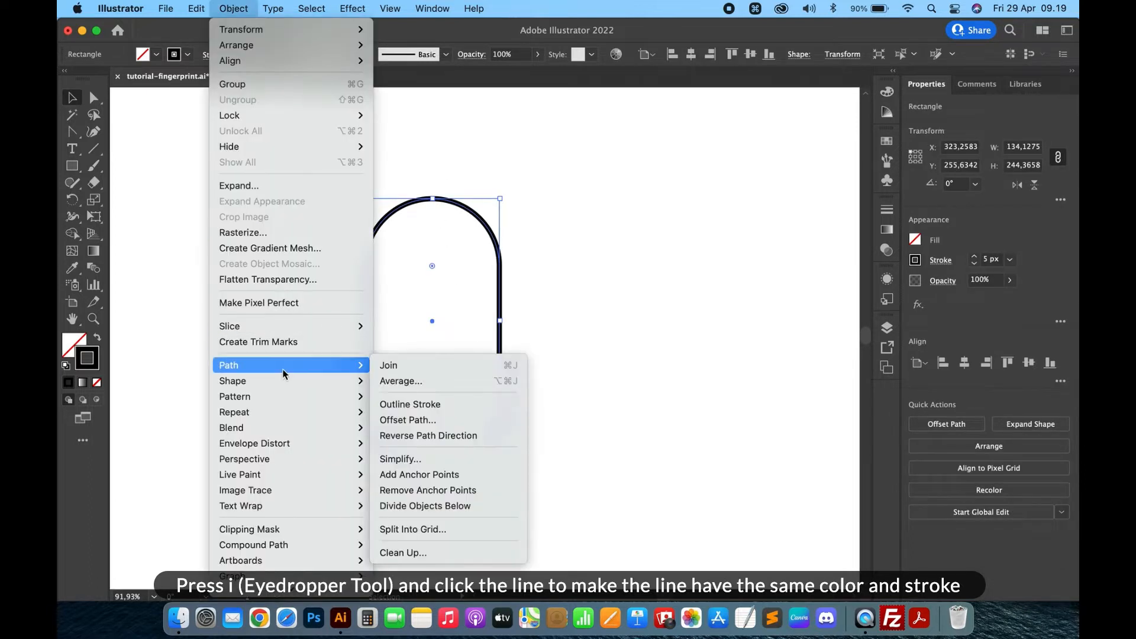
{"action": "left_click", "coordinate": [146, 251]}
{"action": "scroll", "coordinate": [147, 246], "scroll_direction": "up", "scroll_amount": 3}
{"action": "scroll", "coordinate": [147, 246], "scroll_direction": "down", "scroll_amount": 4}
{"action": "left_click", "coordinate": [234, 9]}
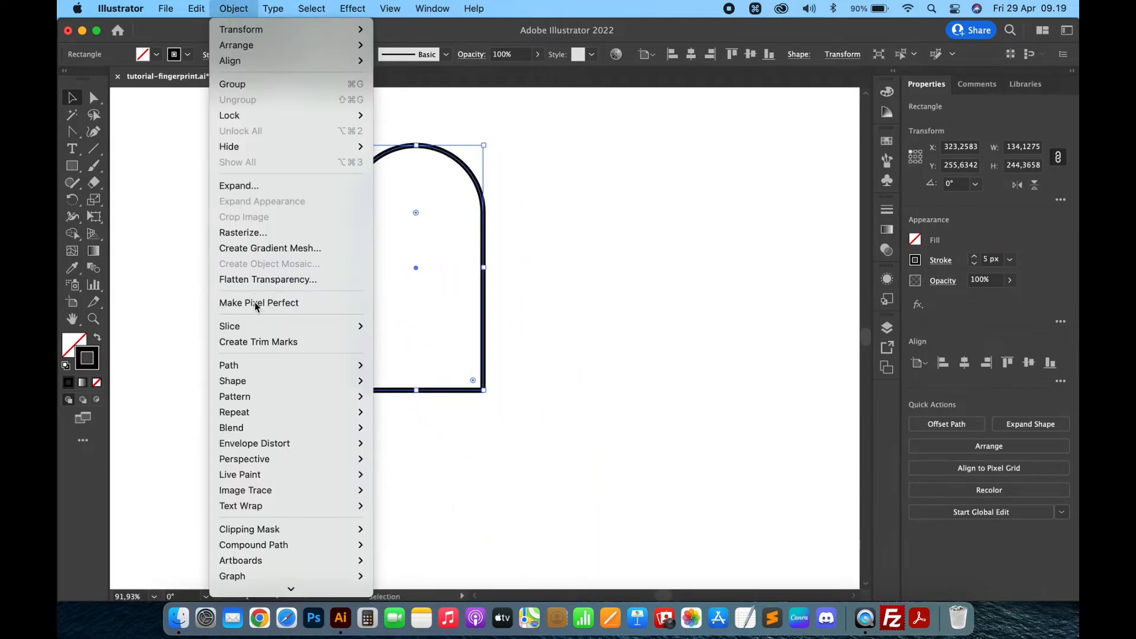
{"action": "mouse_move", "coordinate": [258, 372]}
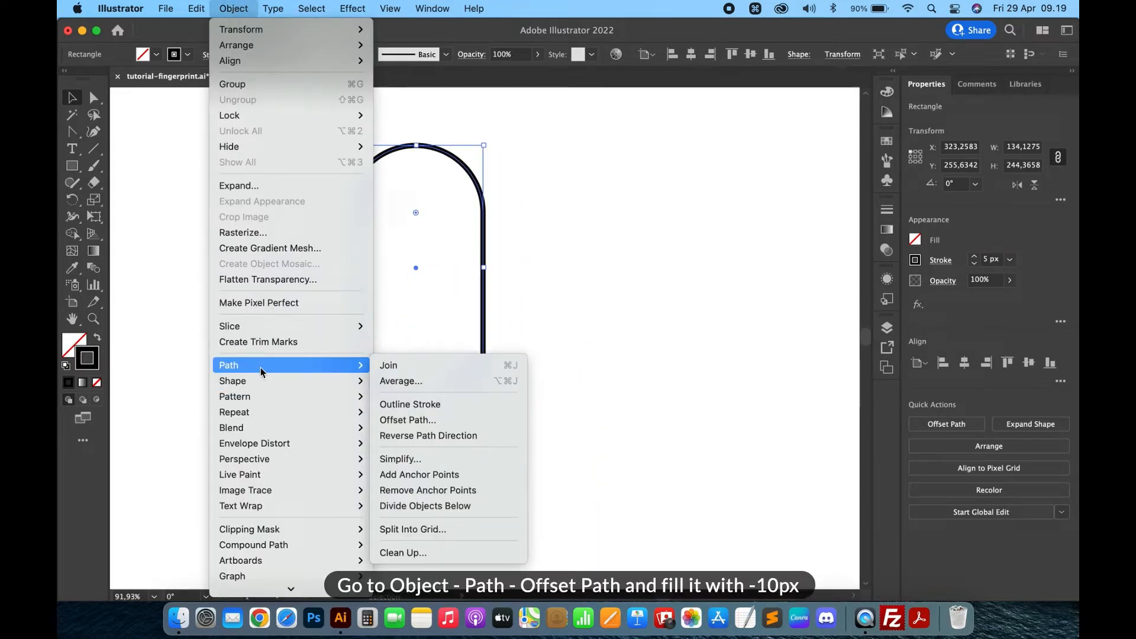
{"action": "left_click", "coordinate": [414, 419]}
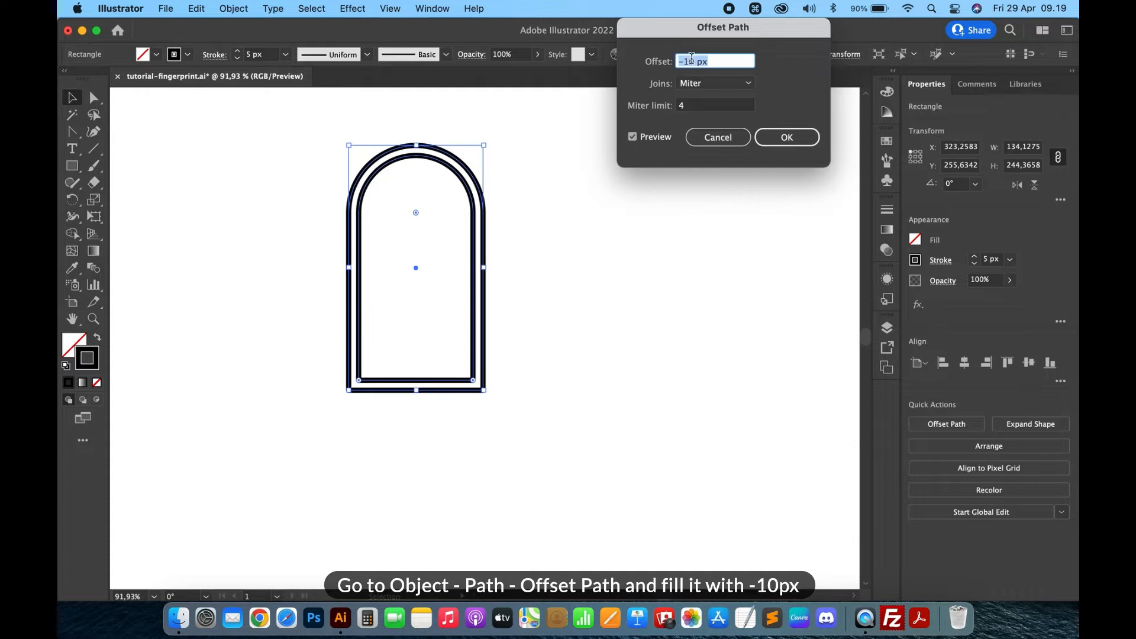
{"action": "left_click", "coordinate": [796, 145]}
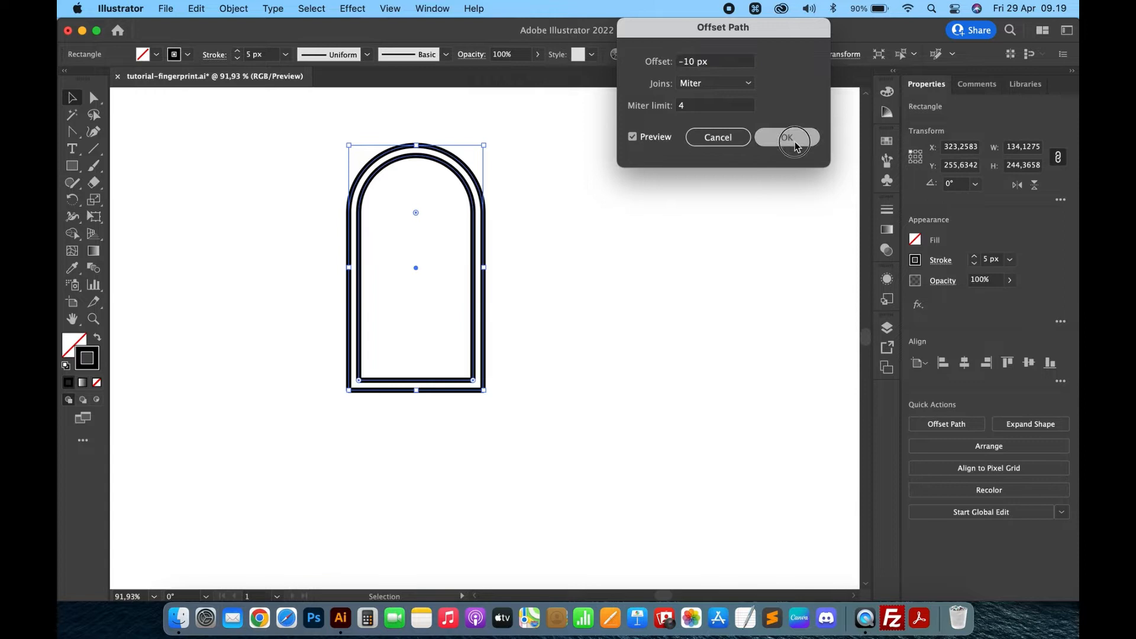
- Offset the newest inner path by -10 px twice more to add two concentric arches
{"action": "left_click", "coordinate": [234, 9]}
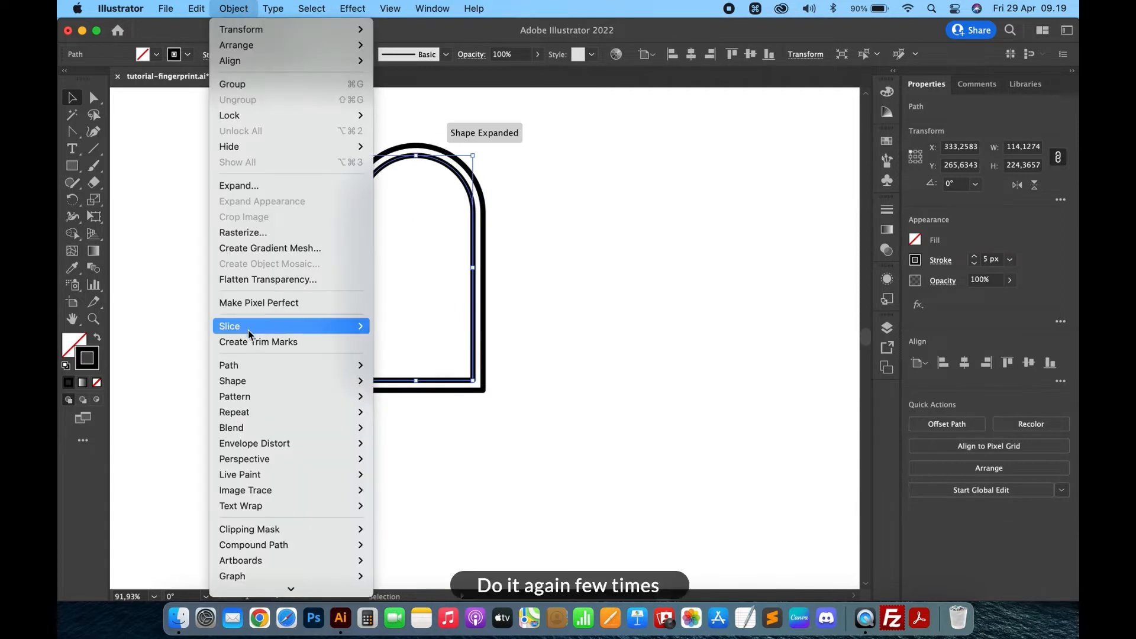
{"action": "mouse_move", "coordinate": [256, 365]}
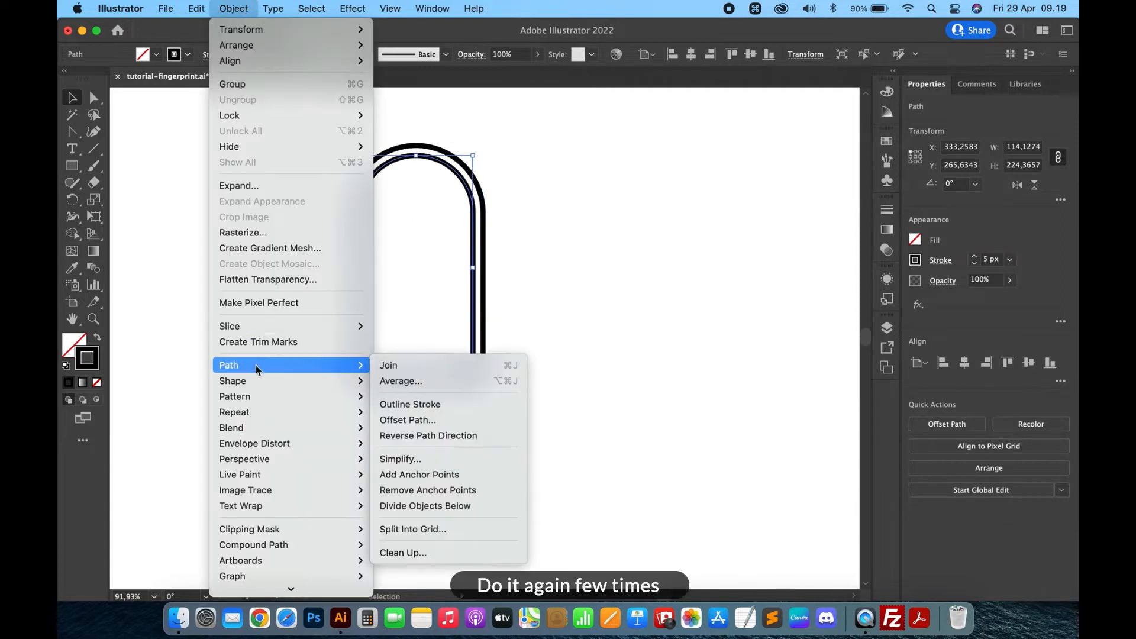
{"action": "left_click", "coordinate": [438, 421]}
{"action": "key", "text": "Return"}
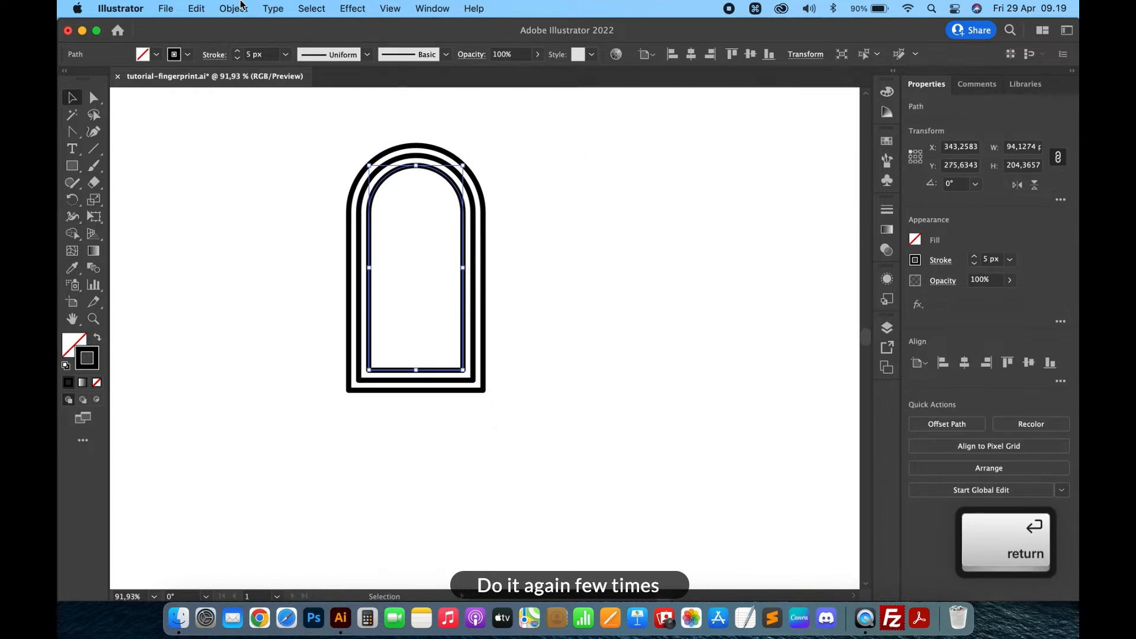
{"action": "left_click", "coordinate": [233, 9]}
{"action": "mouse_move", "coordinate": [244, 365]}
{"action": "left_click", "coordinate": [418, 420]}
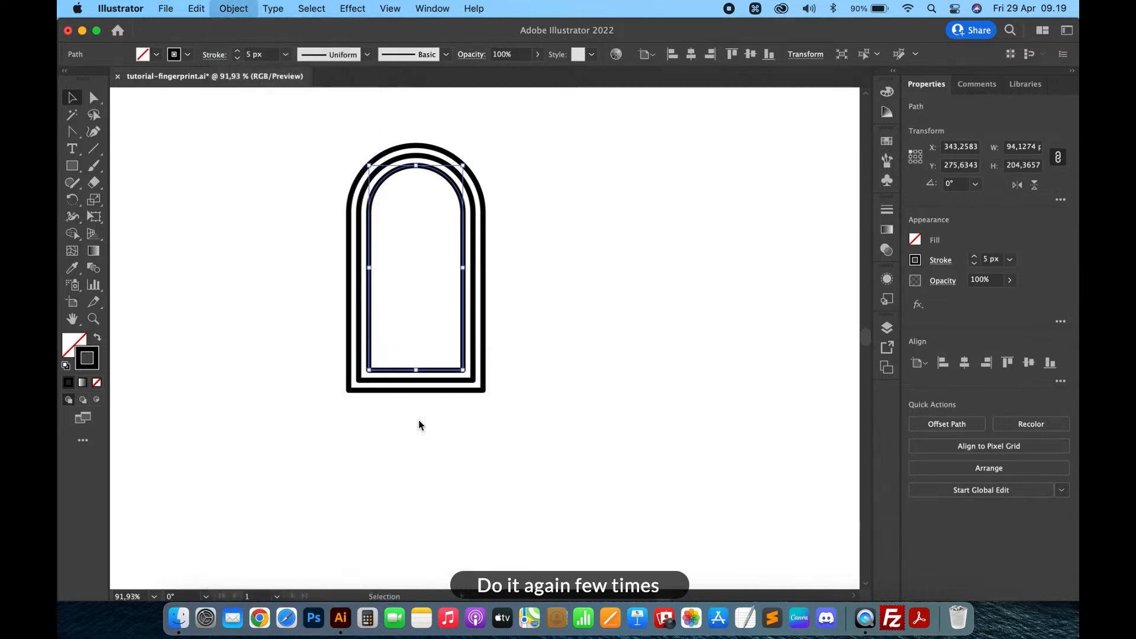
{"action": "key", "text": "Return"}
- Repeat the -10 px Offset Path three more times on each newest inner arch
{"action": "left_click", "coordinate": [246, 6]}
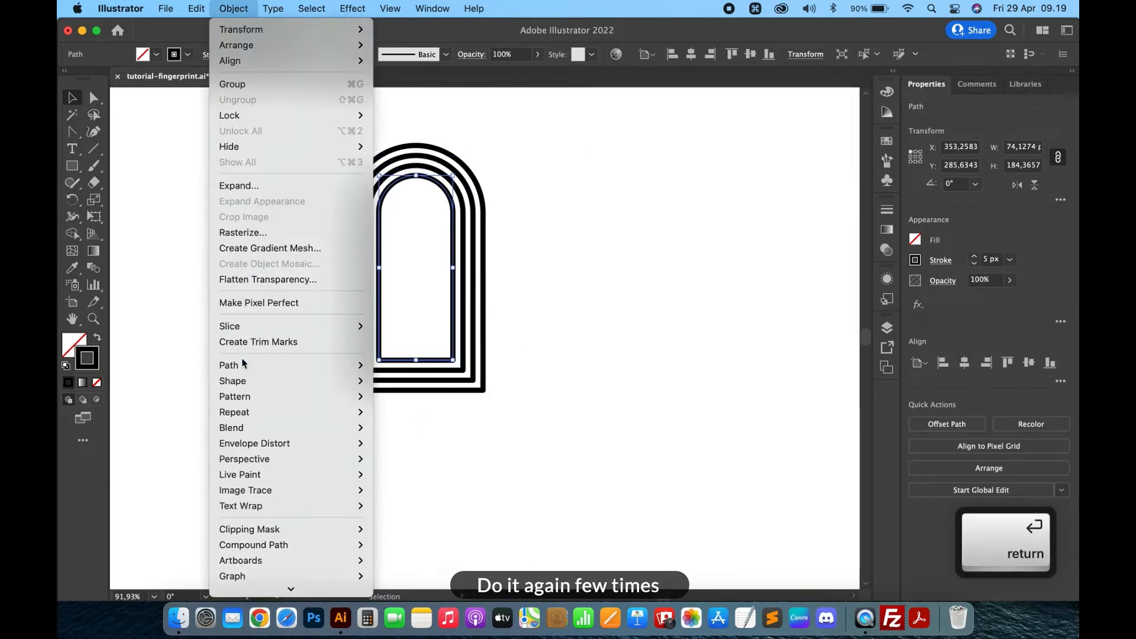
{"action": "mouse_move", "coordinate": [242, 365]}
{"action": "left_click", "coordinate": [425, 425]}
{"action": "key", "text": "Return"}
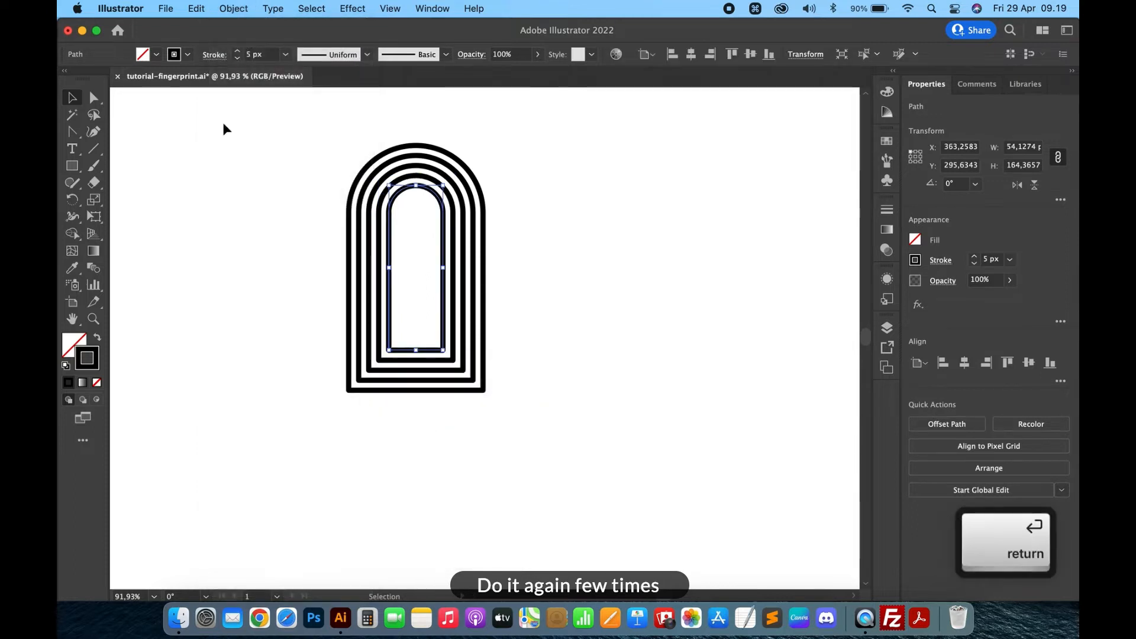
{"action": "left_click", "coordinate": [235, 7]}
{"action": "mouse_move", "coordinate": [243, 365]}
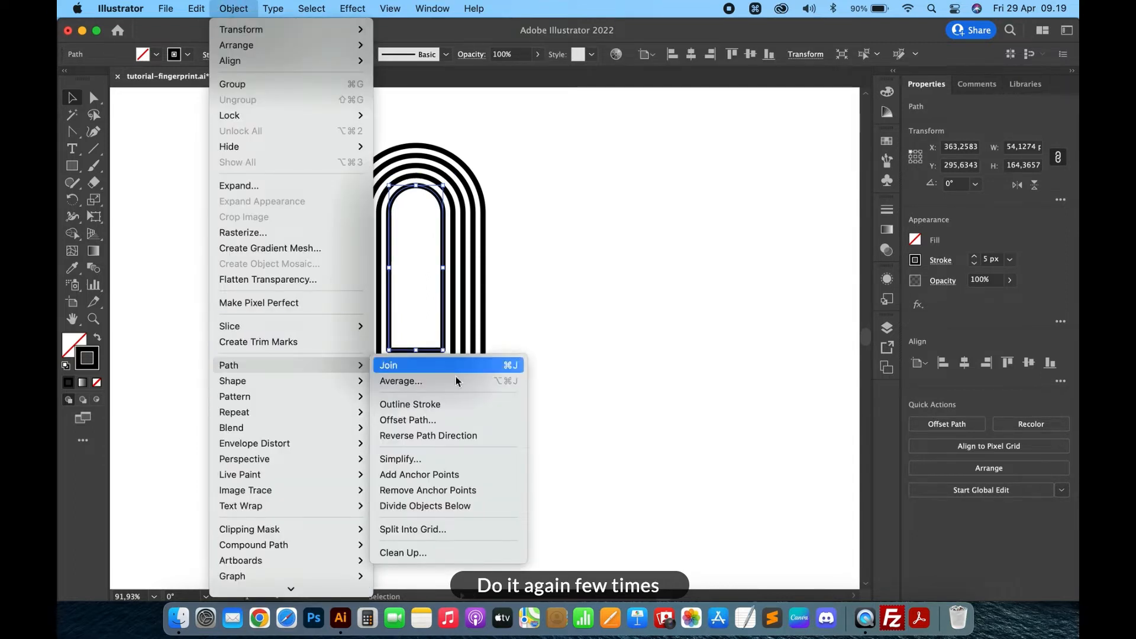
{"action": "left_click", "coordinate": [462, 419]}
{"action": "key", "text": "Return"}
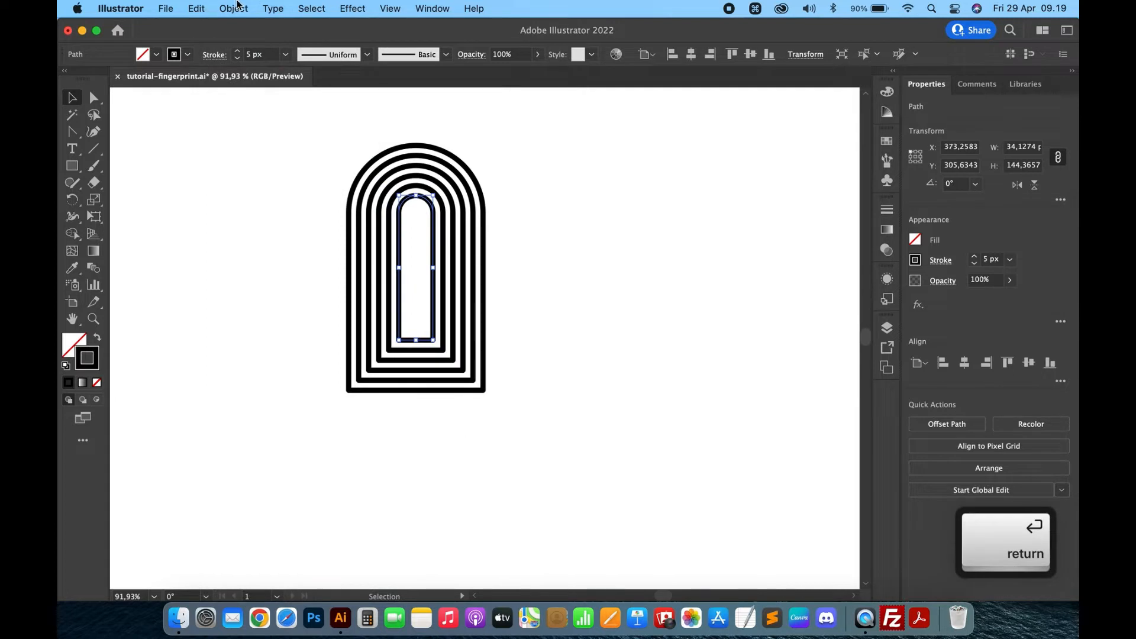
{"action": "left_click", "coordinate": [234, 7]}
{"action": "mouse_move", "coordinate": [254, 365]}
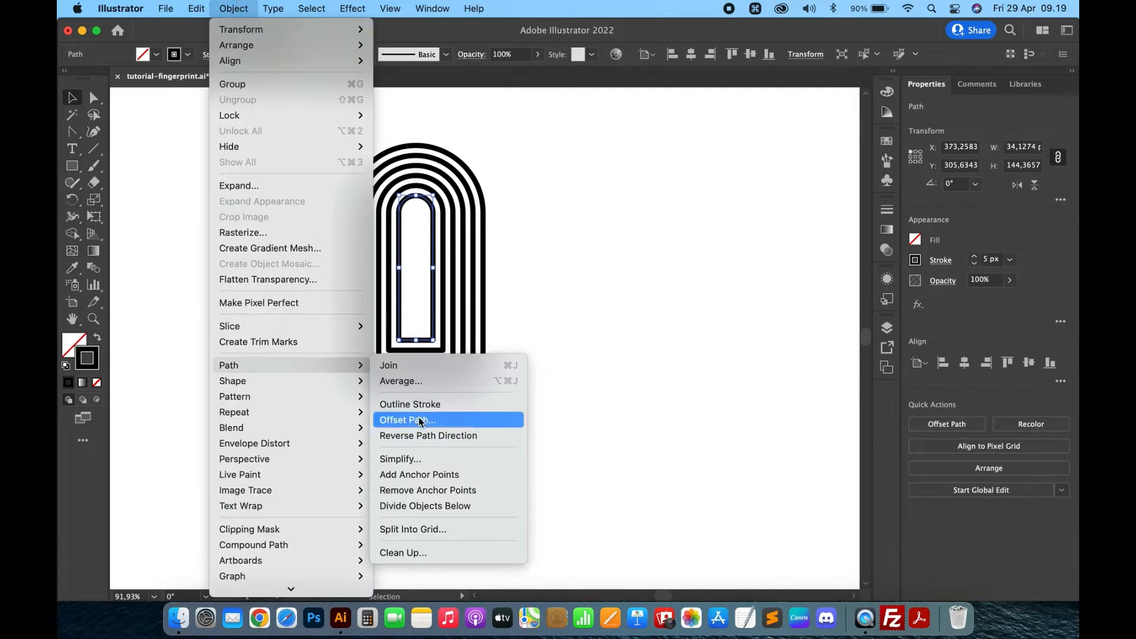
{"action": "left_click", "coordinate": [419, 421]}
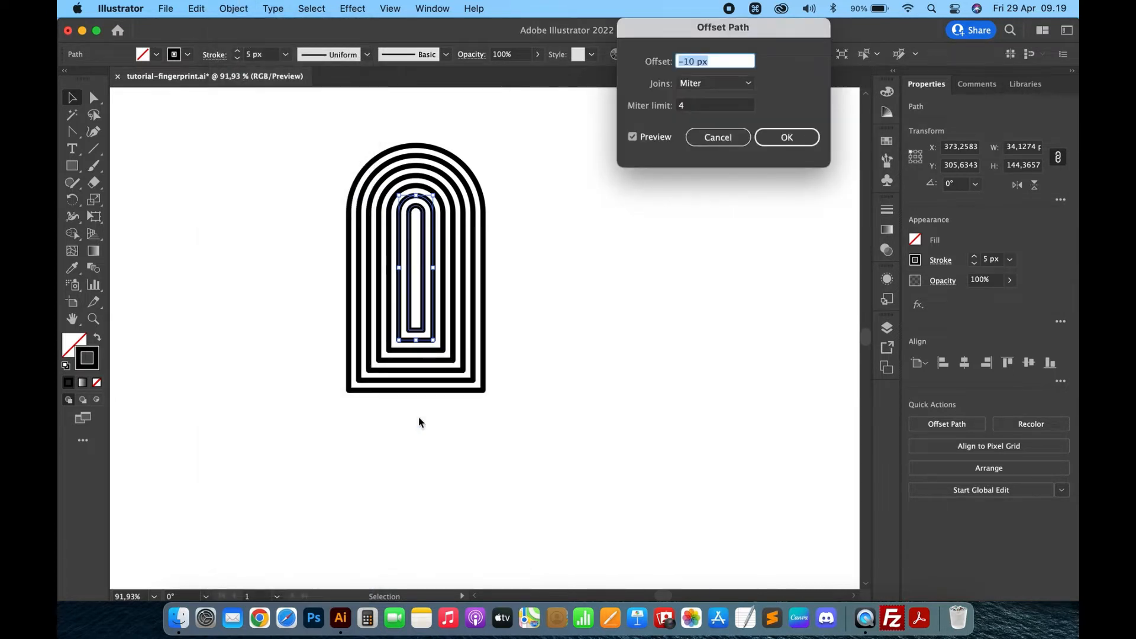
{"action": "key", "text": "Return"}
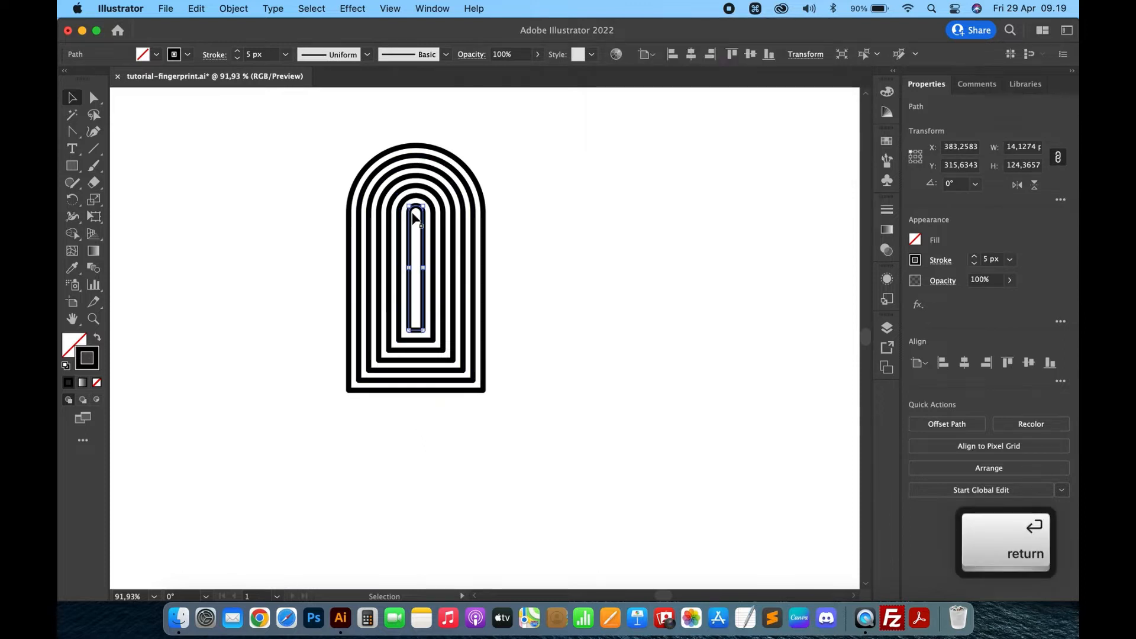
- Try one more -10 px offset of the innermost arch and delete the resulting path
{"action": "scroll", "coordinate": [415, 219], "scroll_direction": "up", "scroll_amount": 5}
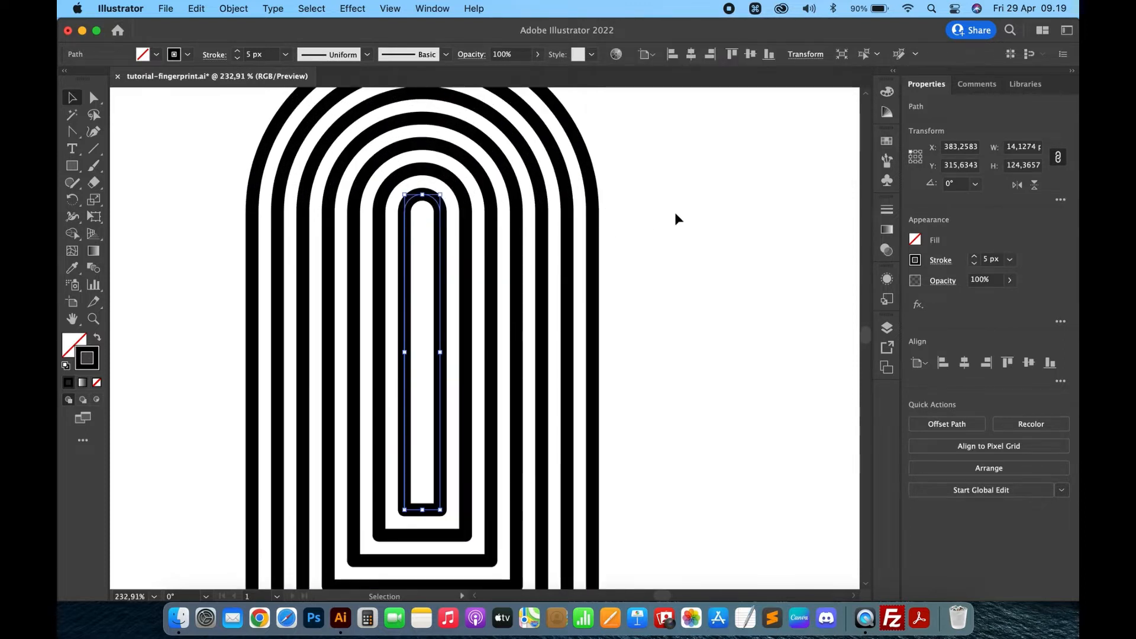
{"action": "left_click", "coordinate": [233, 8]}
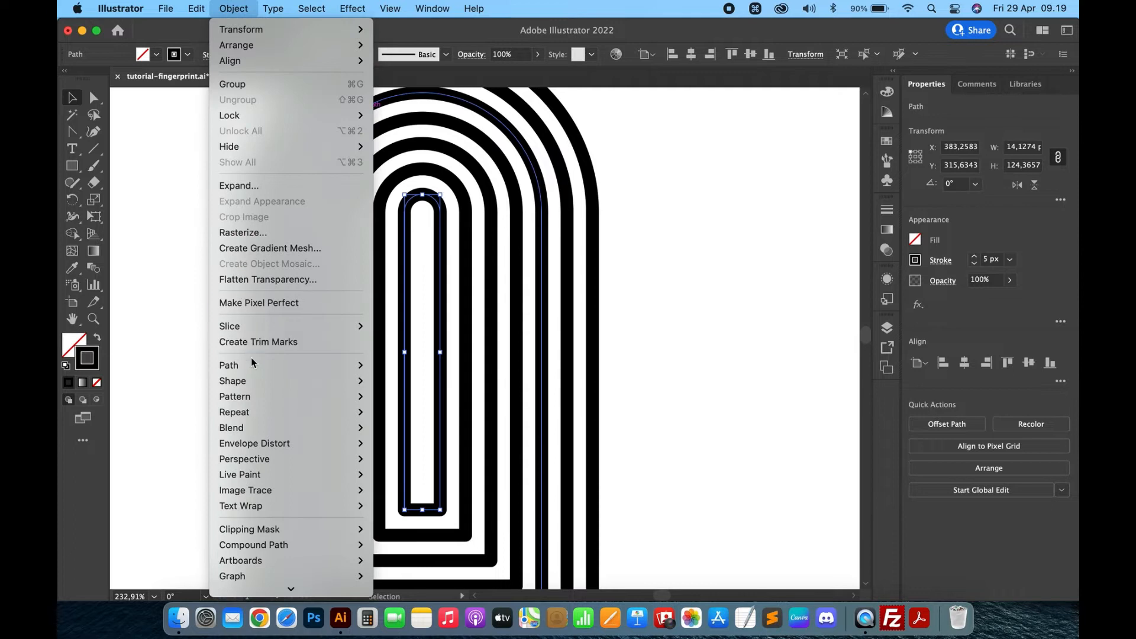
{"action": "mouse_move", "coordinate": [251, 365]}
{"action": "left_click", "coordinate": [418, 419]}
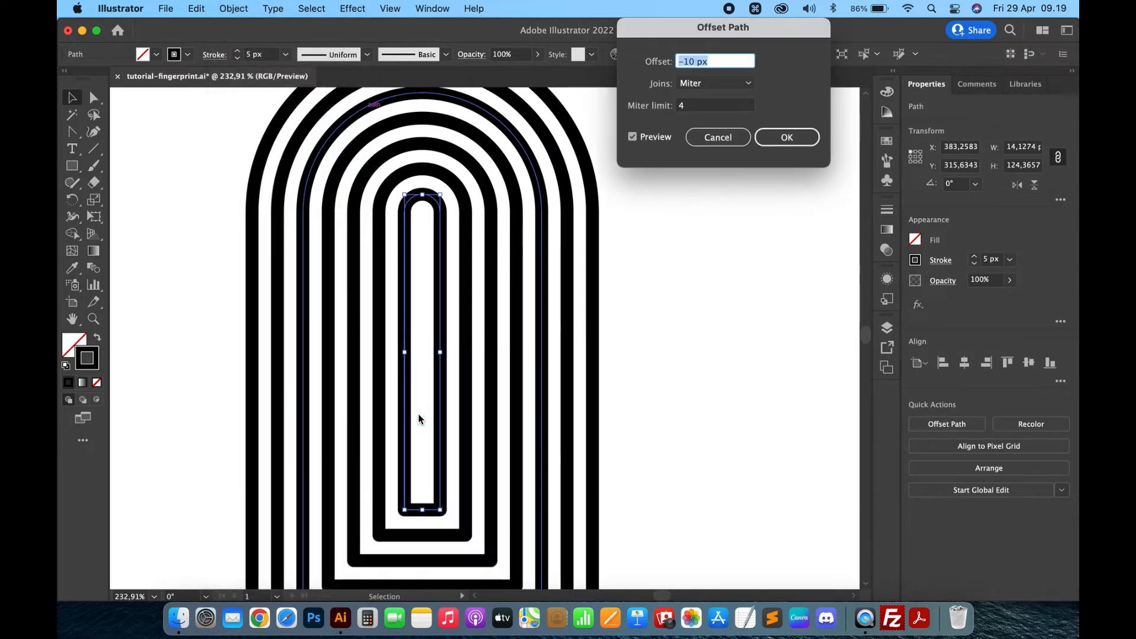
{"action": "key", "text": "Return"}
{"action": "key", "text": "Delete"}
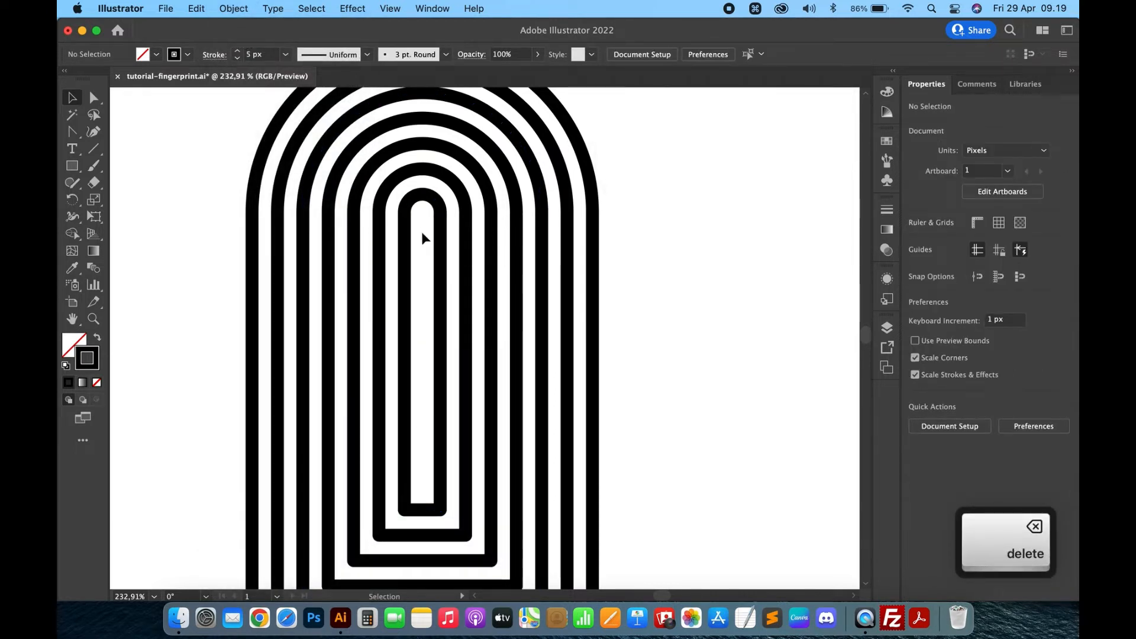
- Add two anchor points close together on the outer arch's upper right curve with the Add Anchor Point tool
{"action": "key", "text": "super+0"}
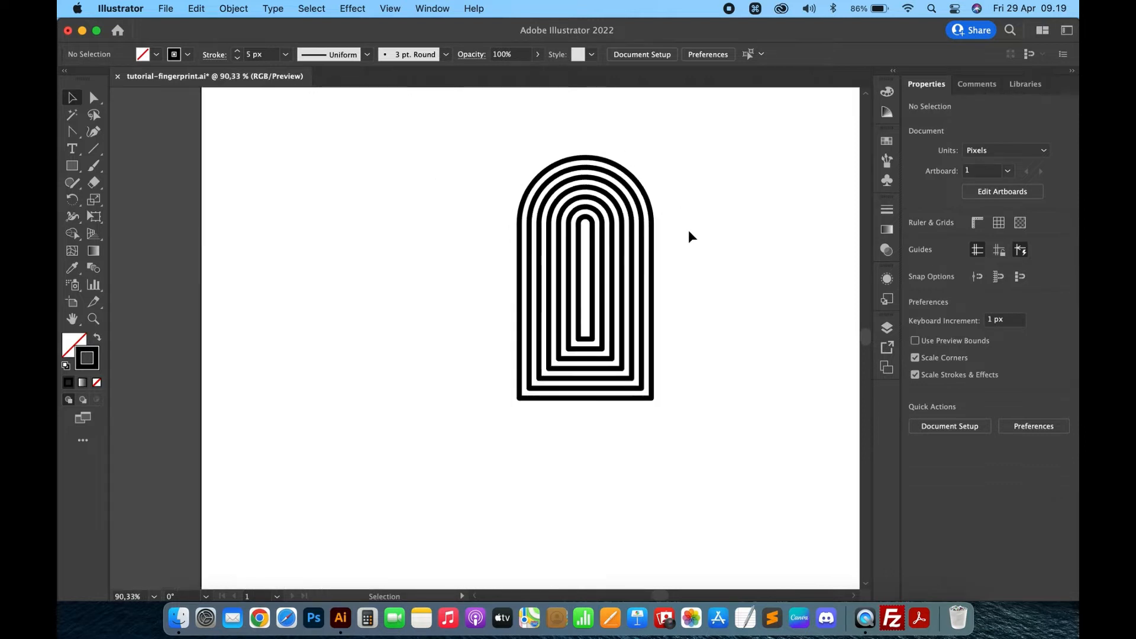
{"action": "scroll", "coordinate": [690, 232], "scroll_direction": "up", "scroll_amount": 5}
{"action": "scroll", "coordinate": [690, 232], "scroll_direction": "up", "scroll_amount": 2}
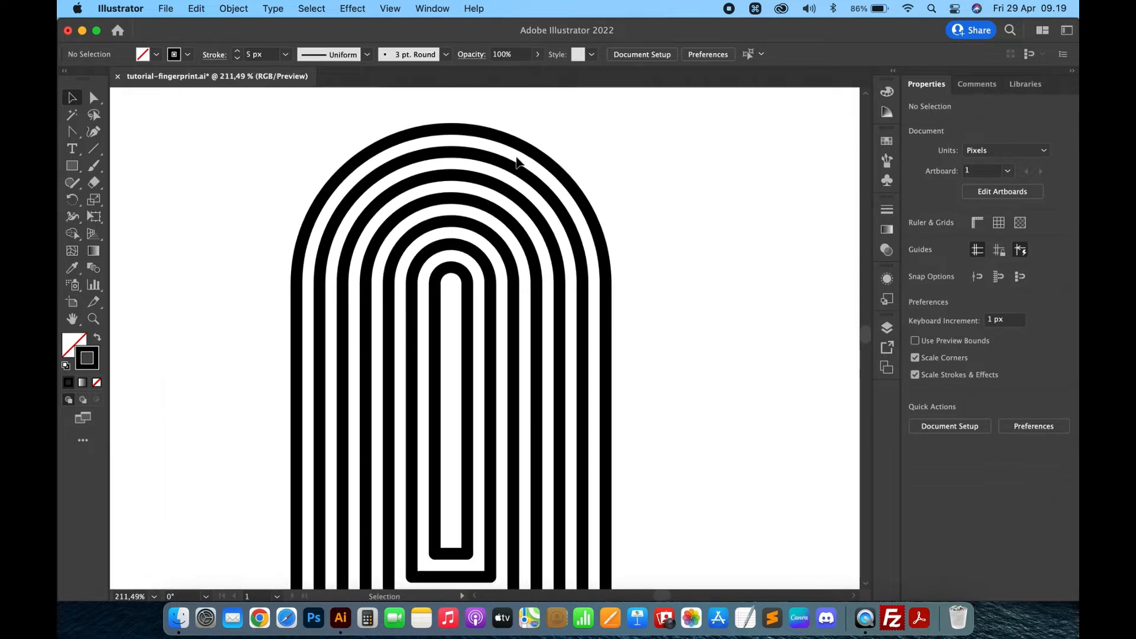
{"action": "left_click", "coordinate": [72, 132]}
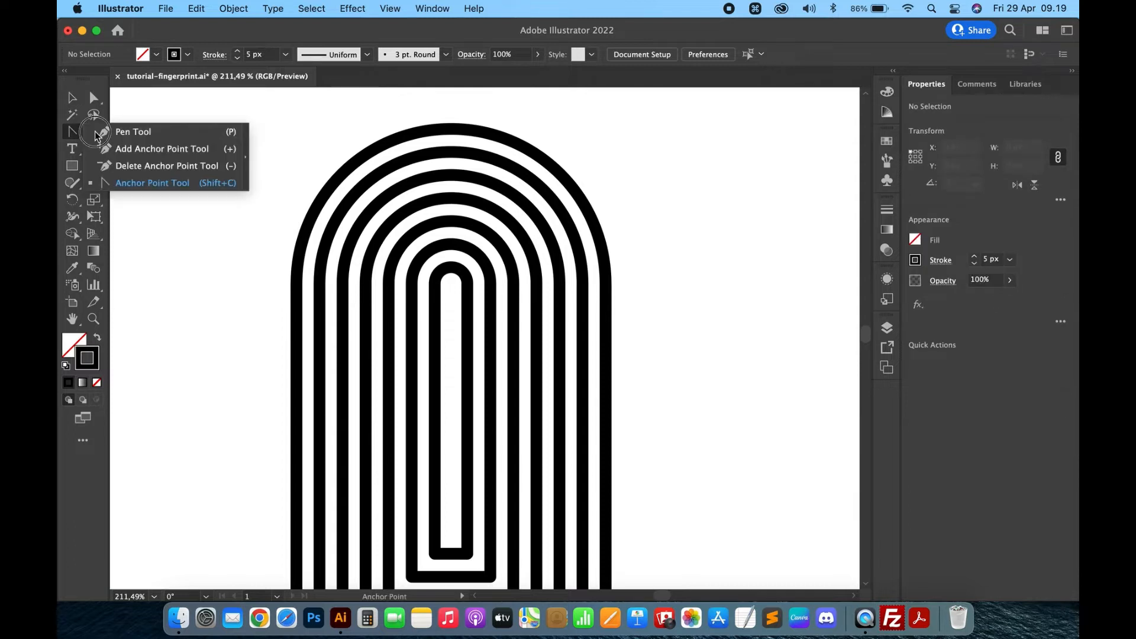
{"action": "left_click", "coordinate": [133, 149]}
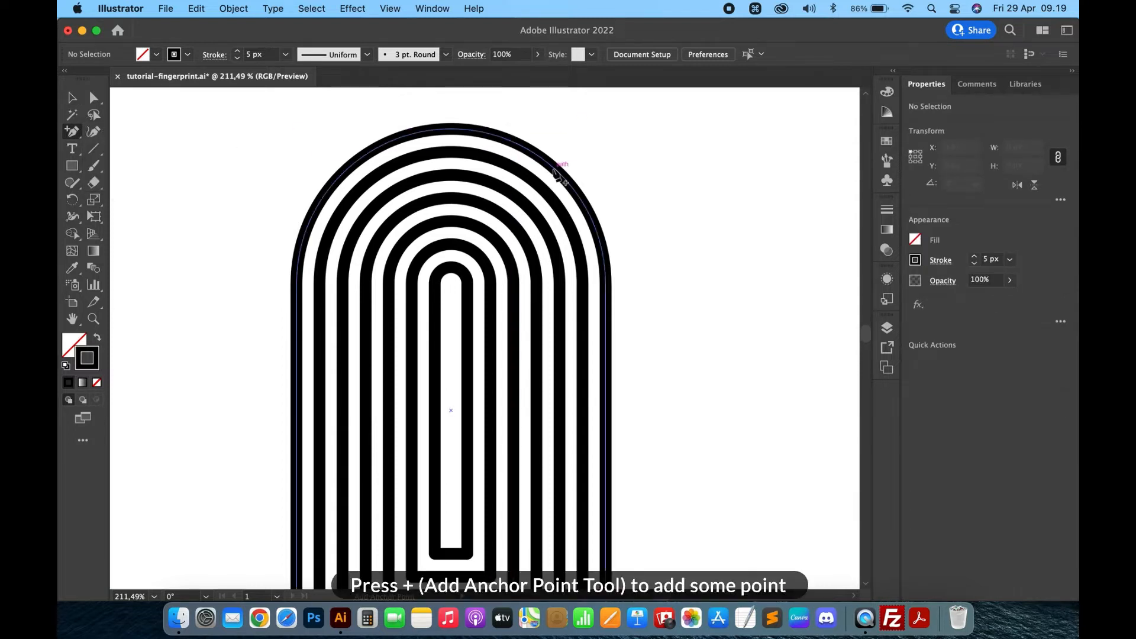
{"action": "scroll", "coordinate": [513, 142], "scroll_direction": "up", "scroll_amount": 2}
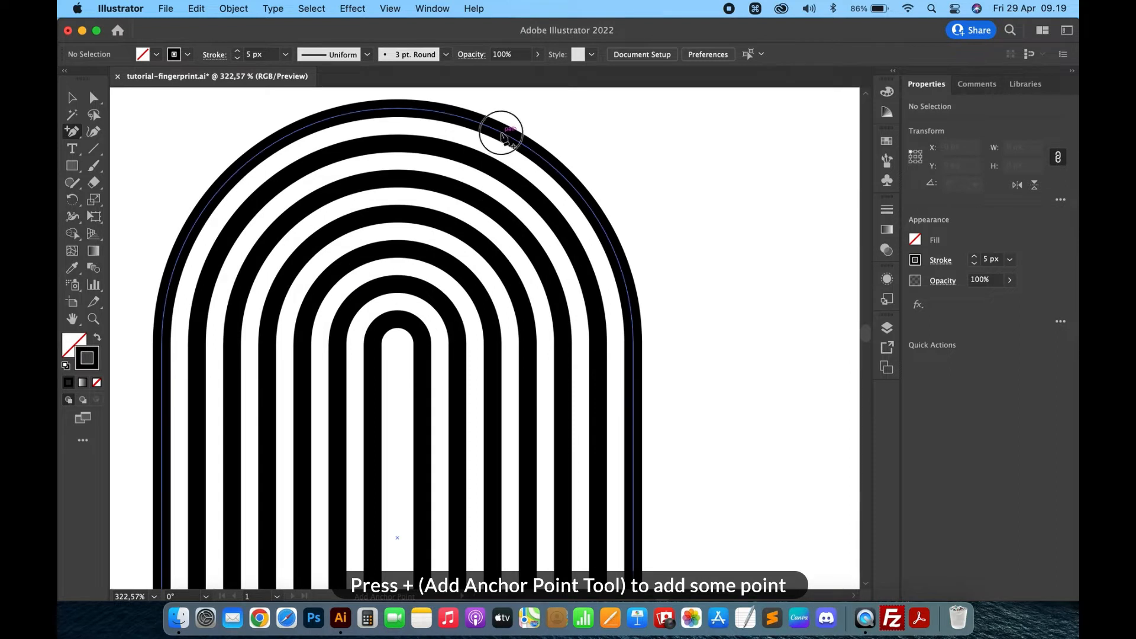
{"action": "left_click", "coordinate": [526, 143]}
{"action": "left_click", "coordinate": [533, 152]}
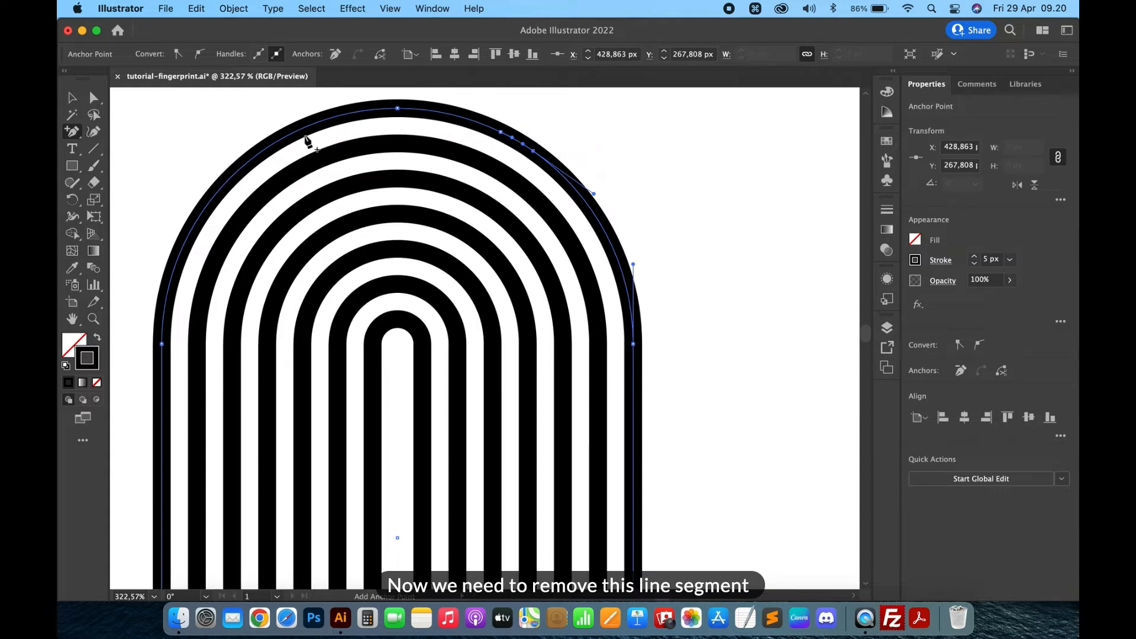
- Delete the outer arch's segment between the two new anchor points to open a gap
{"action": "left_click_drag", "start_coordinate": [81, 130], "coordinate": [115, 186]}
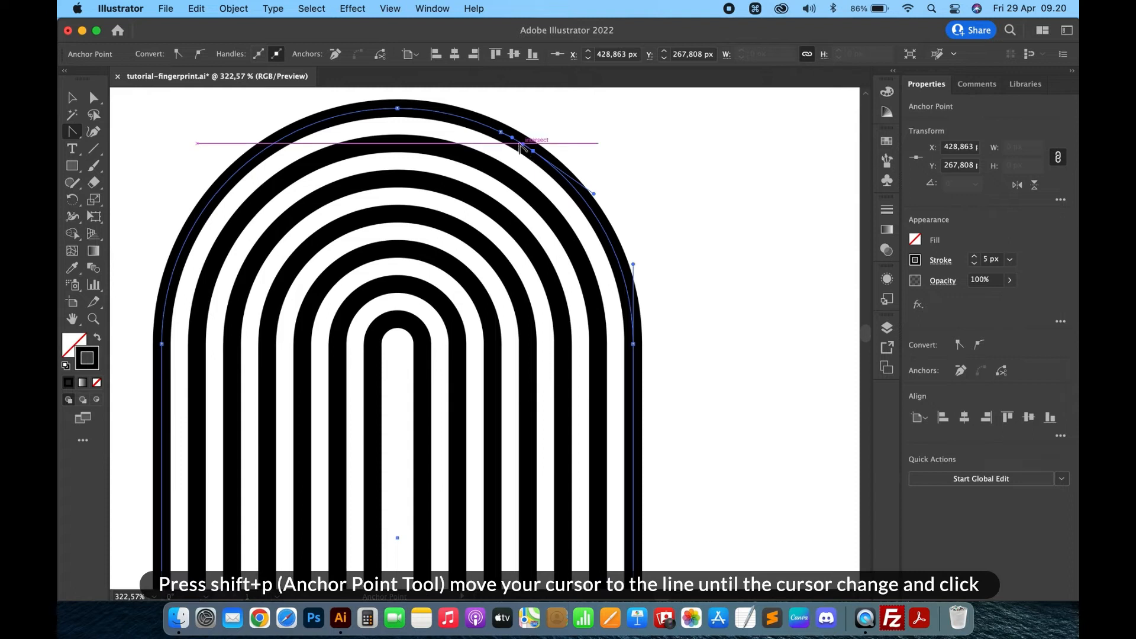
{"action": "left_click", "coordinate": [521, 143]}
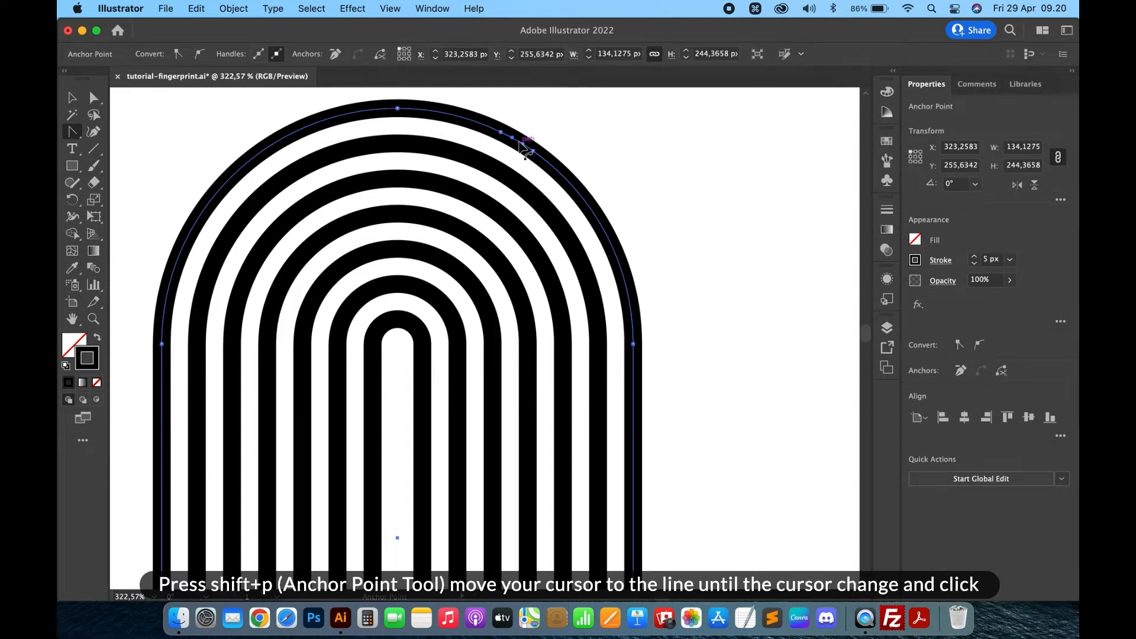
{"action": "key", "text": "BackSpace"}
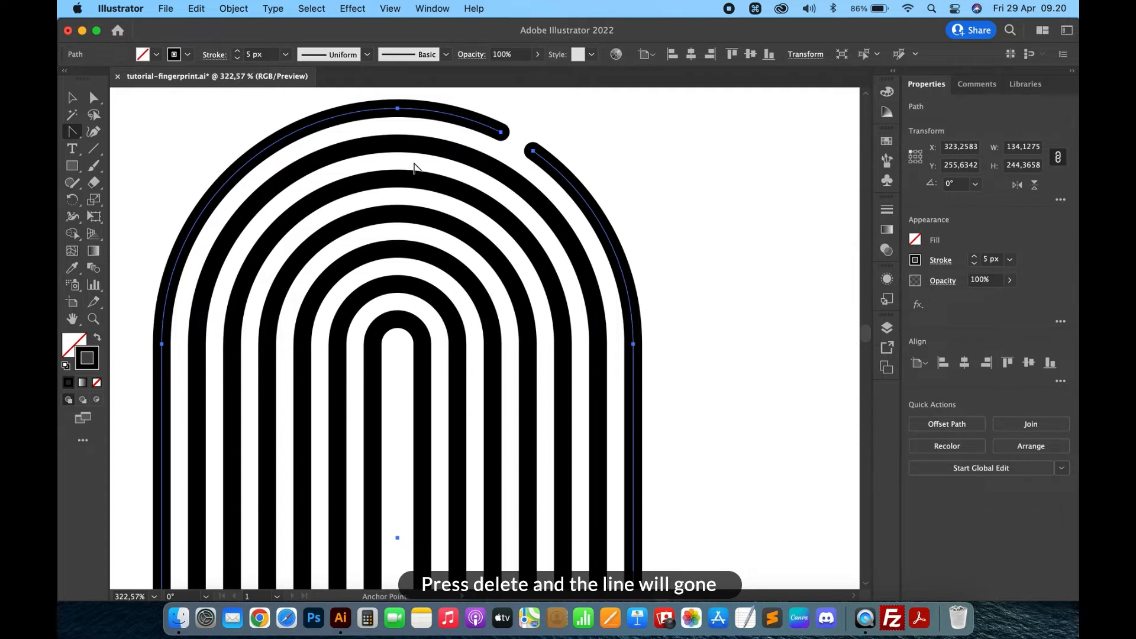
- Add two anchor points on the second arch's upper right curve and delete the segment between them to open a gap
{"action": "key", "text": "equal"}
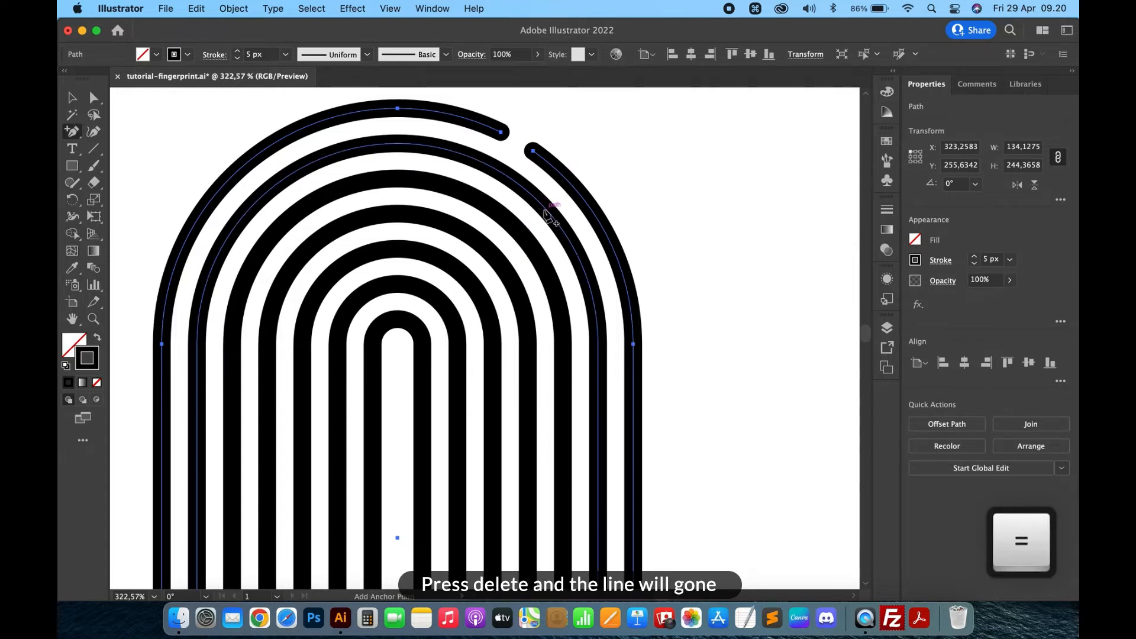
{"action": "left_click", "coordinate": [545, 209]}
{"action": "left_click", "coordinate": [567, 238]}
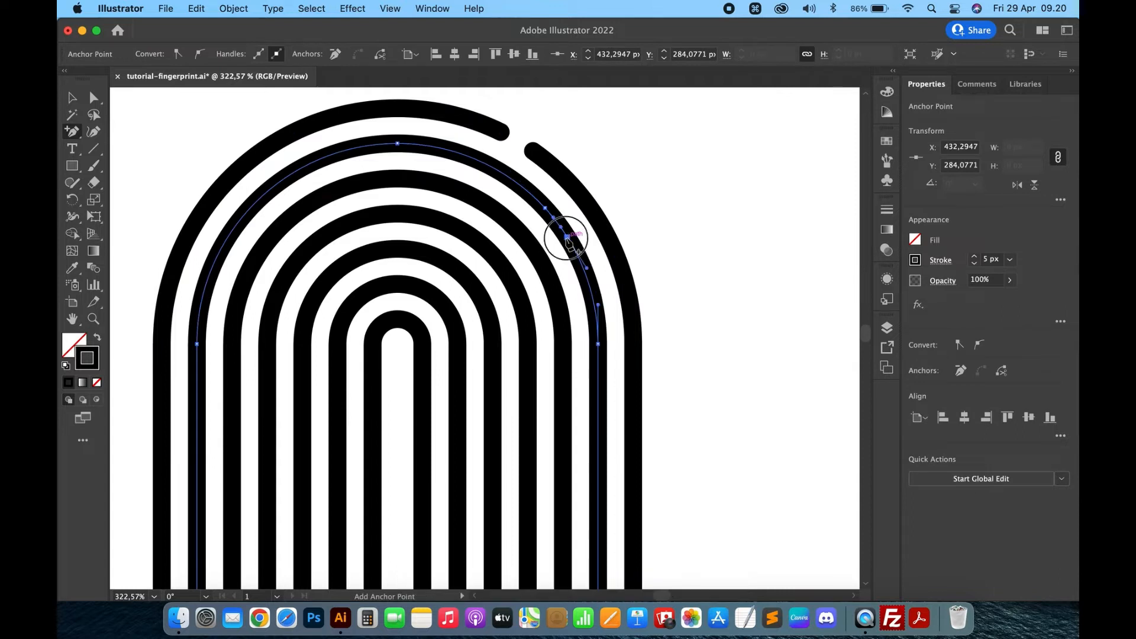
{"action": "key", "text": "shift+c"}
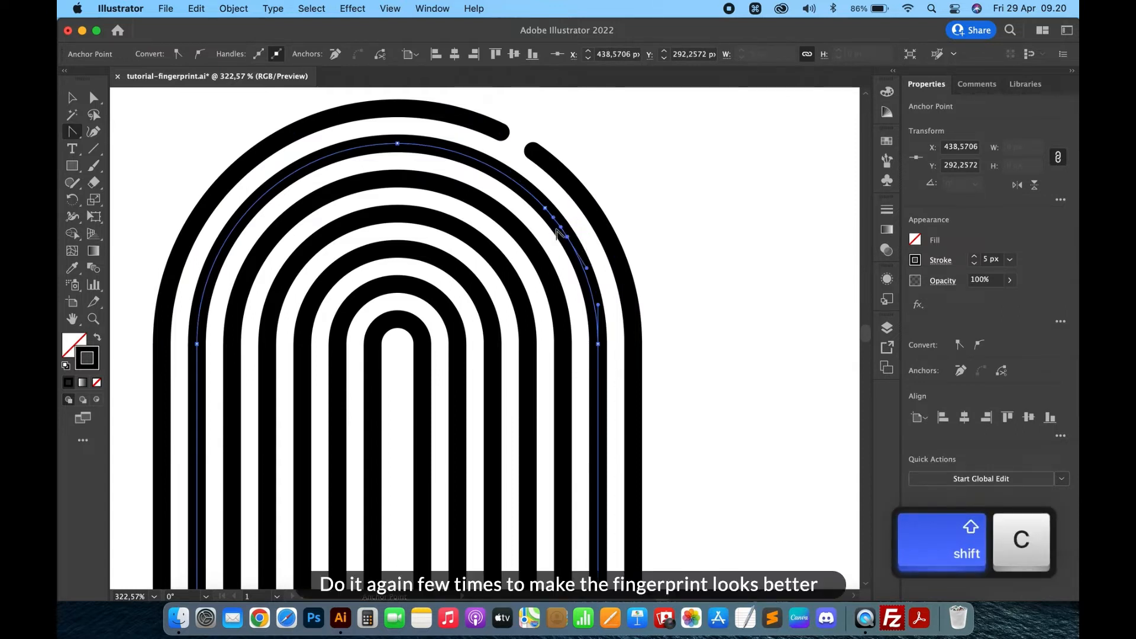
{"action": "key", "text": "BackSpace"}
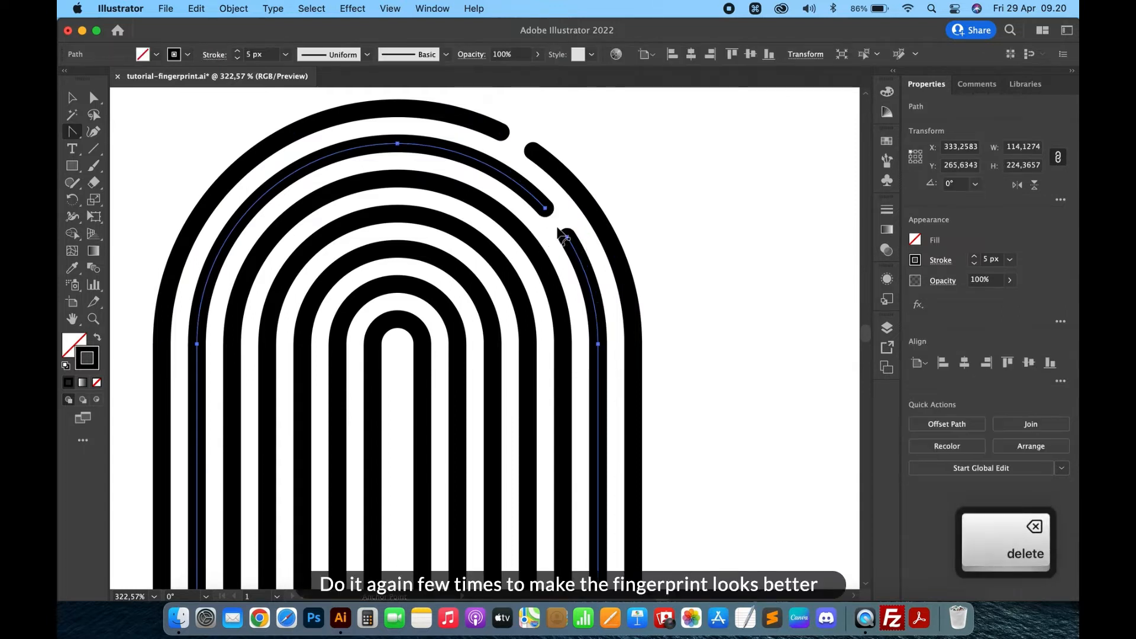
- Open a gap in the second arch's upper left curve by adding anchor points and deleting the segment between them
{"action": "key", "text": "a"}
{"action": "left_click", "coordinate": [684, 206]}
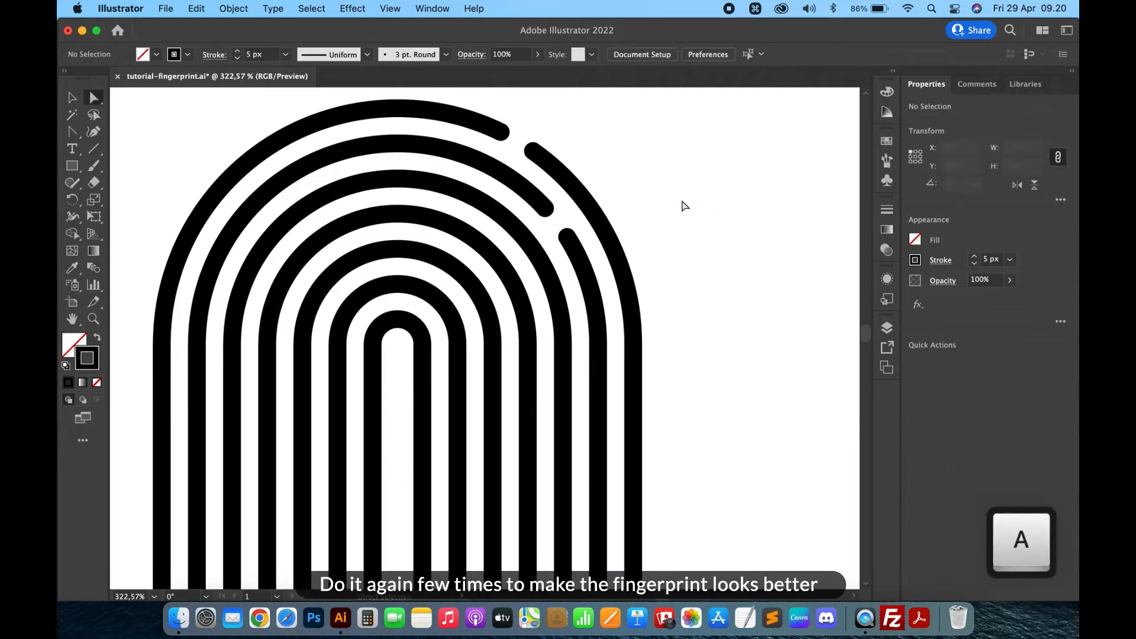
{"action": "key", "text": "equal"}
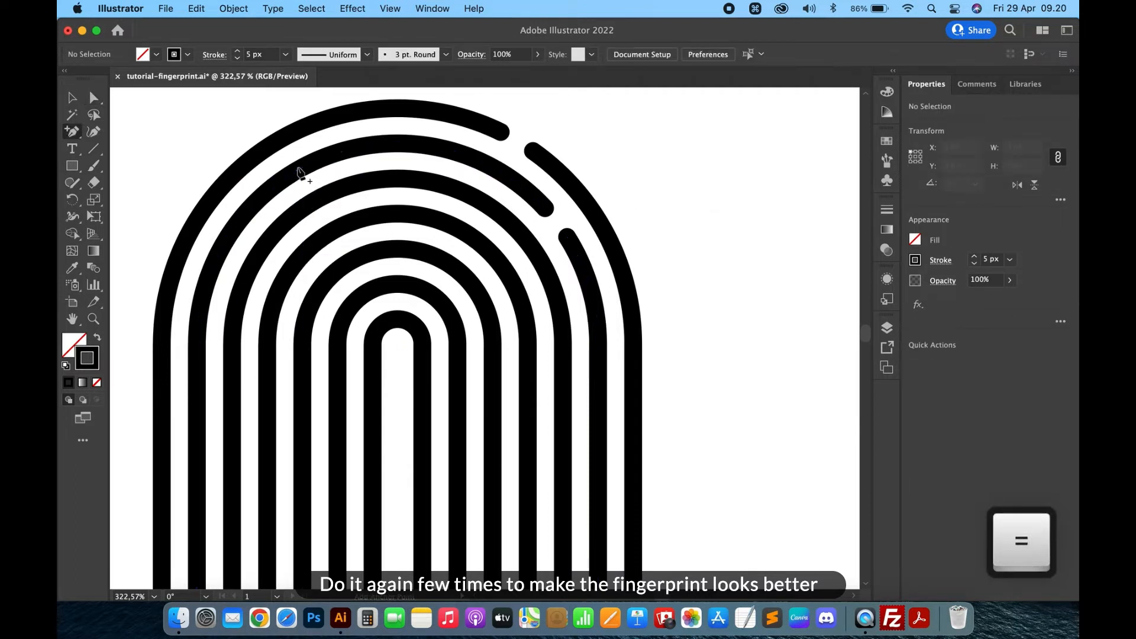
{"action": "left_click", "coordinate": [298, 170]}
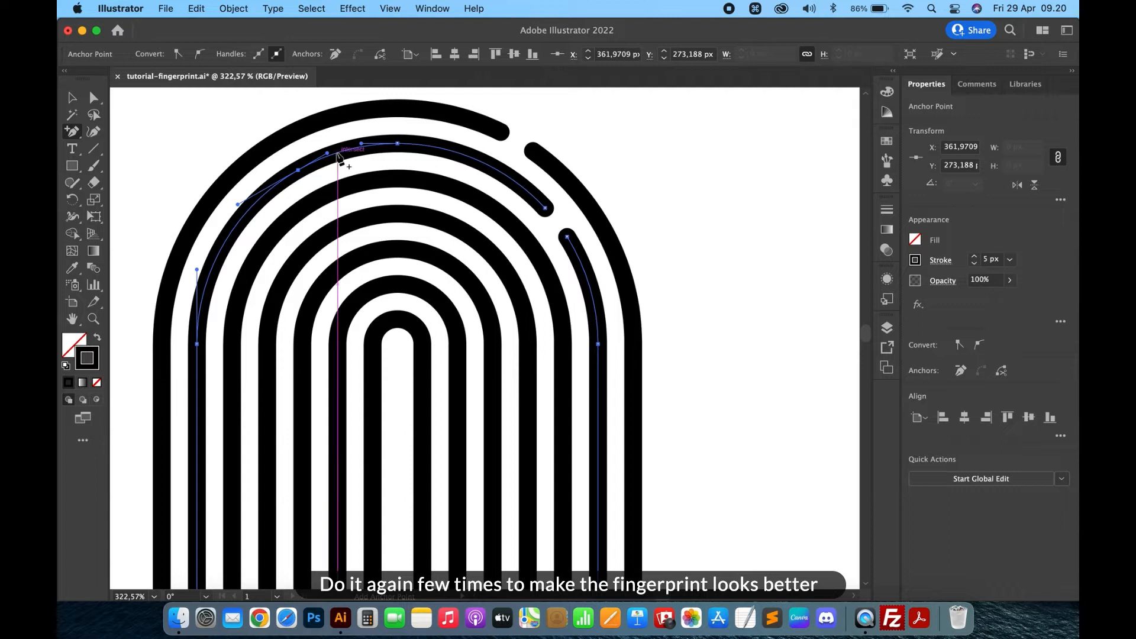
{"action": "key", "text": "shift+c"}
{"action": "left_click", "coordinate": [320, 159]}
{"action": "key", "text": "Delete"}
- Add an anchor point on the third arch's upper left curve and delete it to open a gap
{"action": "key", "text": "a"}
{"action": "left_click", "coordinate": [633, 142]}
{"action": "scroll", "coordinate": [634, 143], "scroll_direction": "left", "scroll_amount": 3}
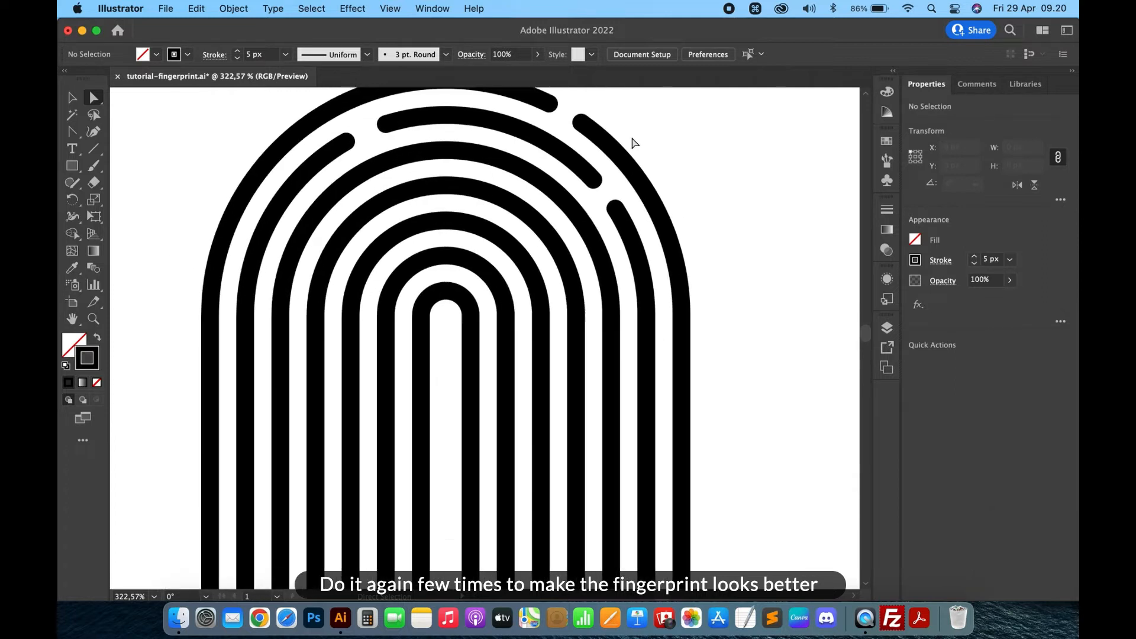
{"action": "key", "text": "equal"}
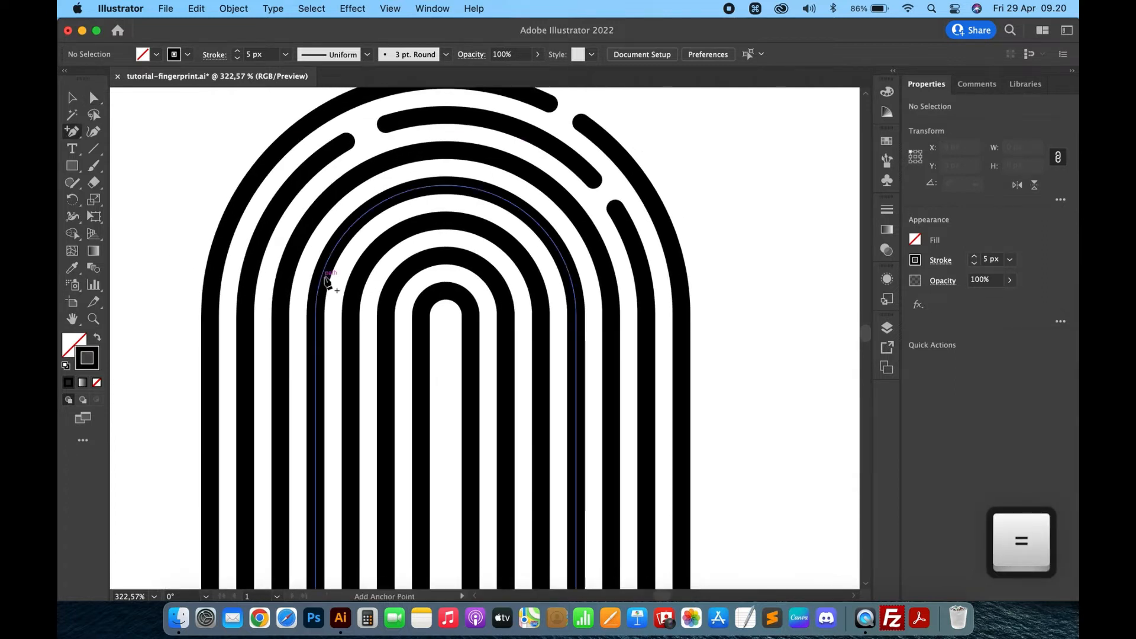
{"action": "scroll", "coordinate": [327, 283], "scroll_direction": "up", "scroll_amount": 5}
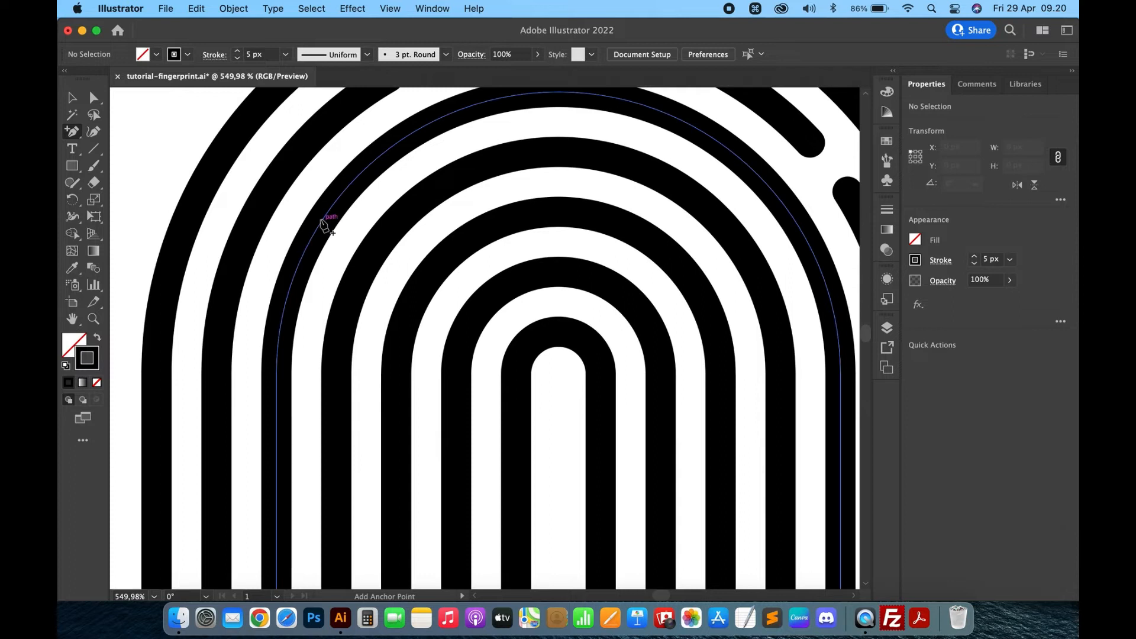
{"action": "left_click", "coordinate": [322, 221]}
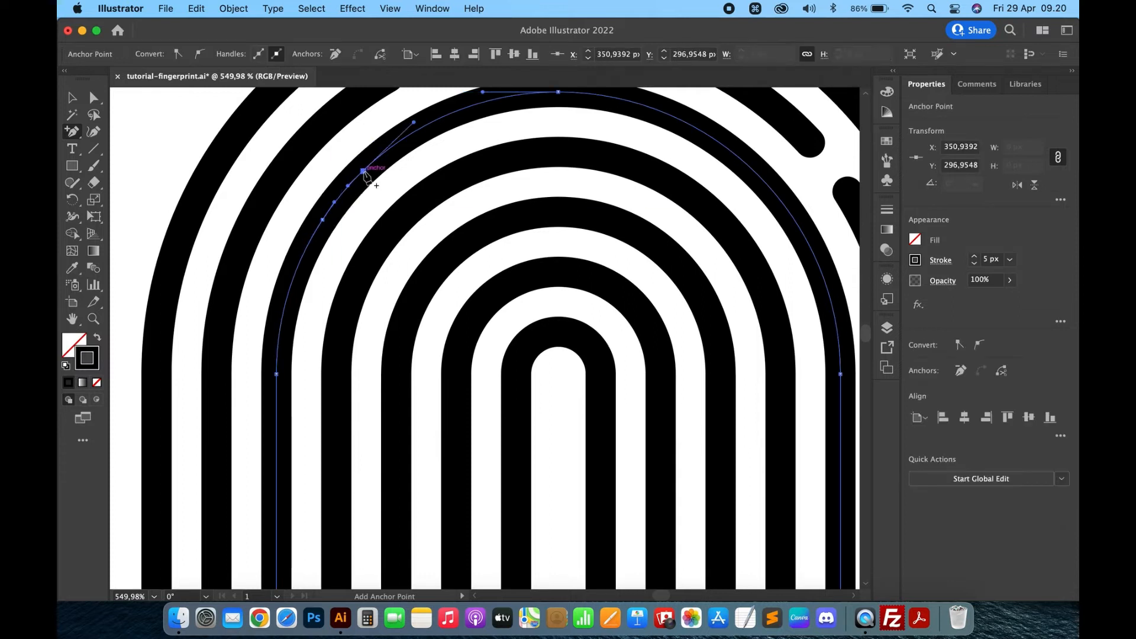
{"action": "key", "text": "shift+c"}
{"action": "key", "text": "BackSpace"}
- Add an anchor point on the fourth arch's upper left curve and delete it to open a gap
{"action": "key", "text": "="}
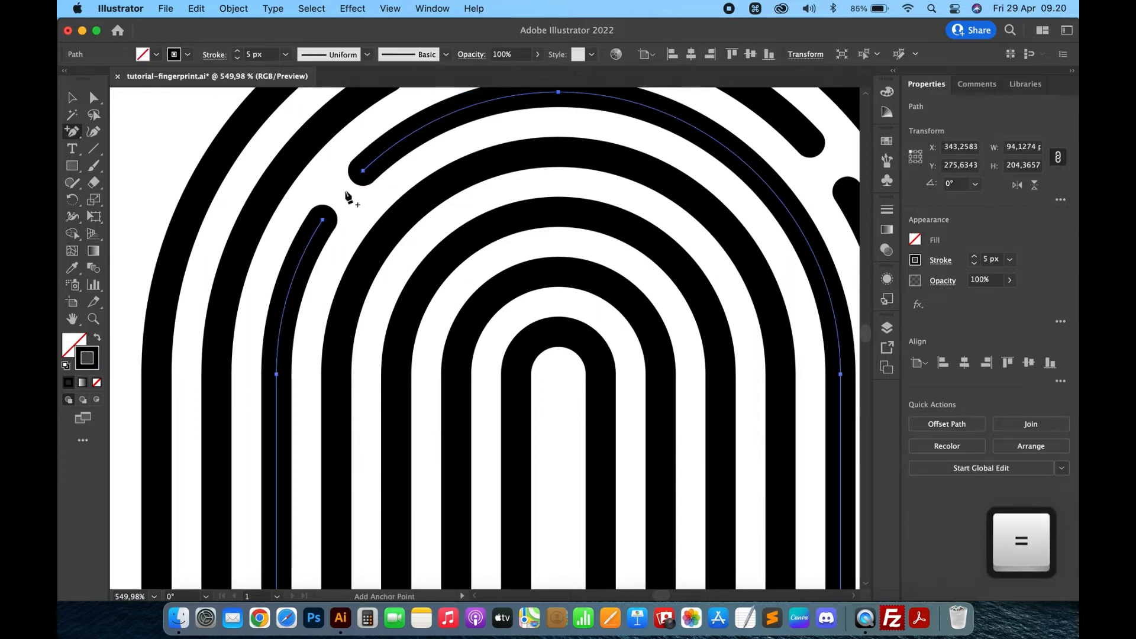
{"action": "left_click", "coordinate": [372, 252]}
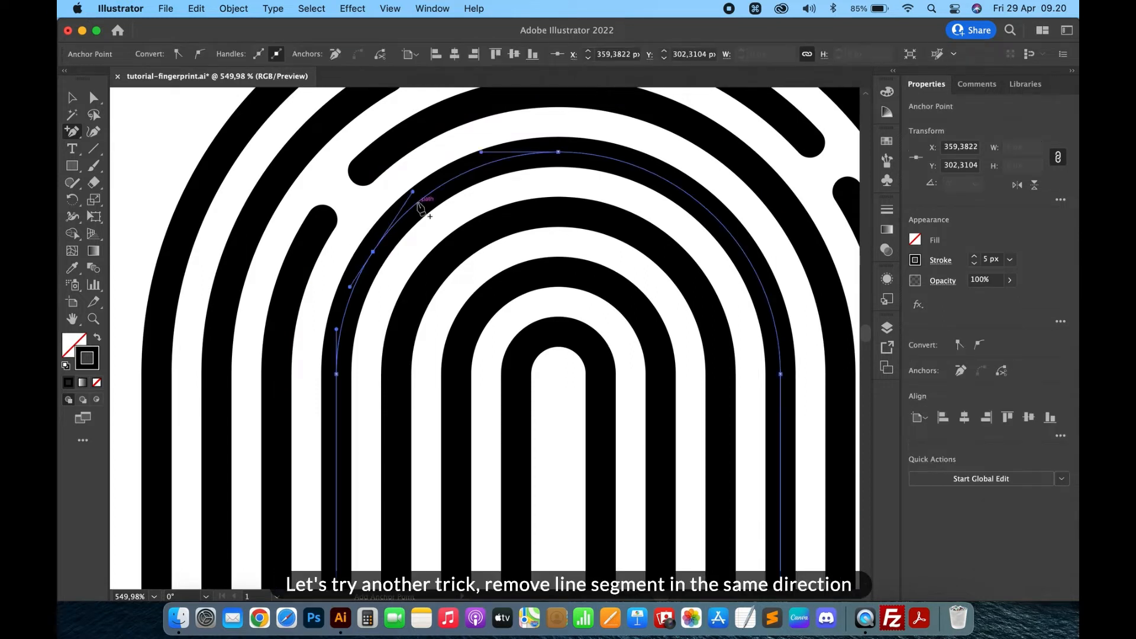
{"action": "key", "text": "shift+c"}
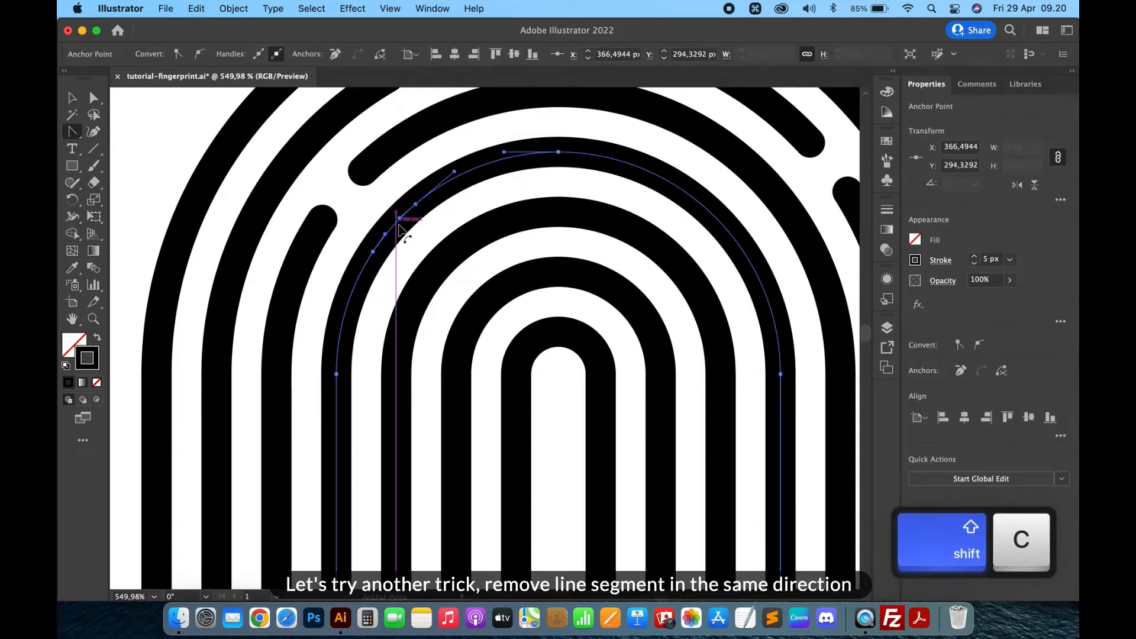
{"action": "key", "text": "BackSpace"}
- Select the loose ends of the third and fourth arches' left pieces, join them into one path and round the joined corner
{"action": "key", "text": "a"}
{"action": "left_click", "coordinate": [322, 223]}
{"action": "left_click", "coordinate": [373, 252], "text": "shift"}
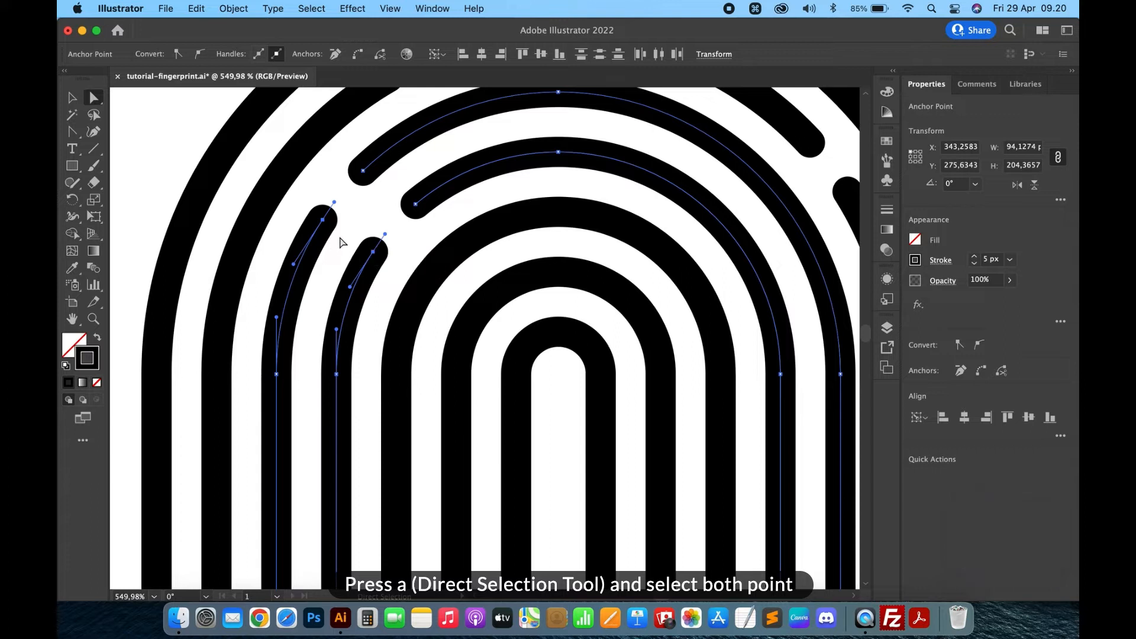
{"action": "key", "text": "super+j"}
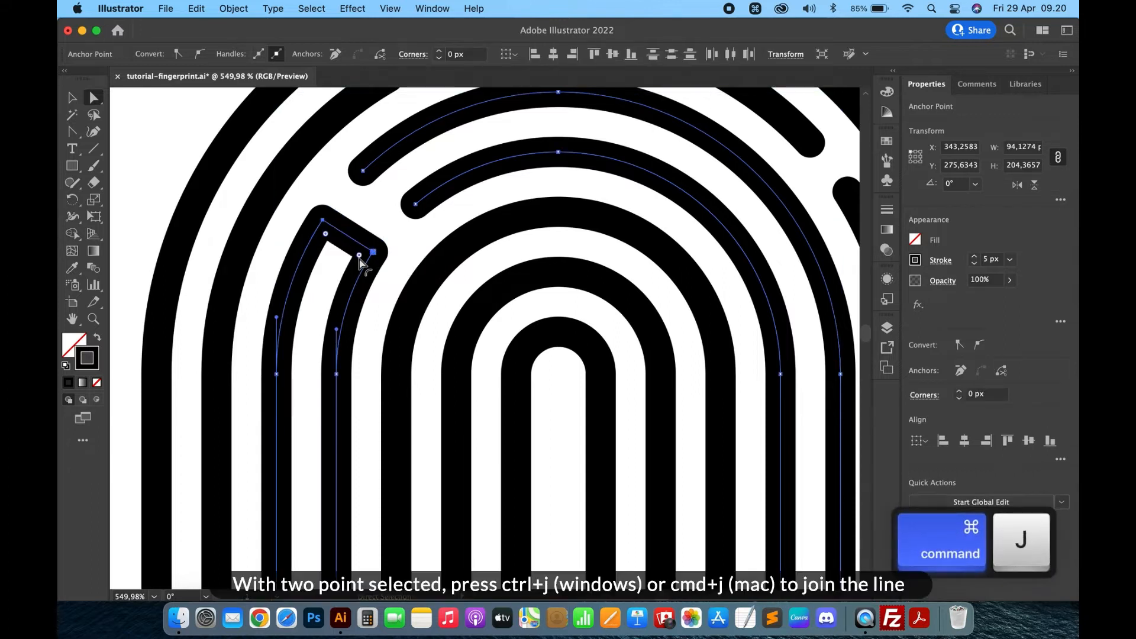
{"action": "left_click", "coordinate": [360, 257]}
{"action": "left_click_drag", "start_coordinate": [360, 257], "coordinate": [254, 349]}
- Open a gap in another arch's top curve left of centre by adding anchor points and deleting the segment between them
{"action": "left_click", "coordinate": [169, 157]}
{"action": "scroll", "coordinate": [166, 166], "scroll_direction": "down", "scroll_amount": 5}
{"action": "scroll", "coordinate": [165, 170], "scroll_direction": "down", "scroll_amount": 5}
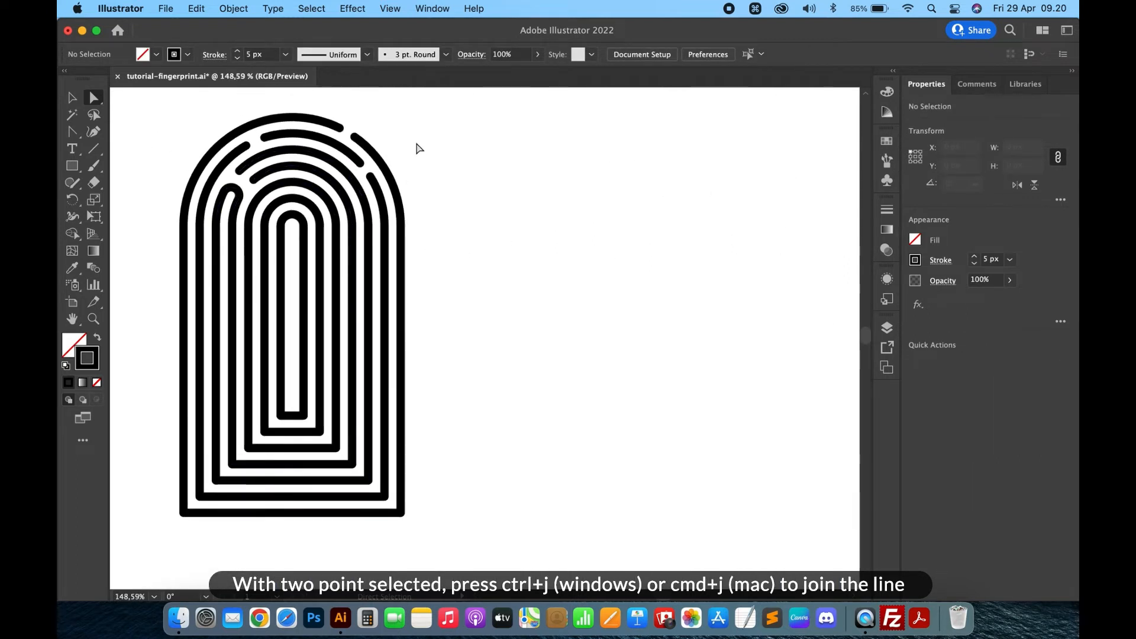
{"action": "scroll", "coordinate": [419, 148], "scroll_direction": "up", "scroll_amount": 5}
{"action": "left_click_drag", "start_coordinate": [71, 141], "coordinate": [150, 137]}
{"action": "scroll", "coordinate": [402, 265], "scroll_direction": "up", "scroll_amount": 3}
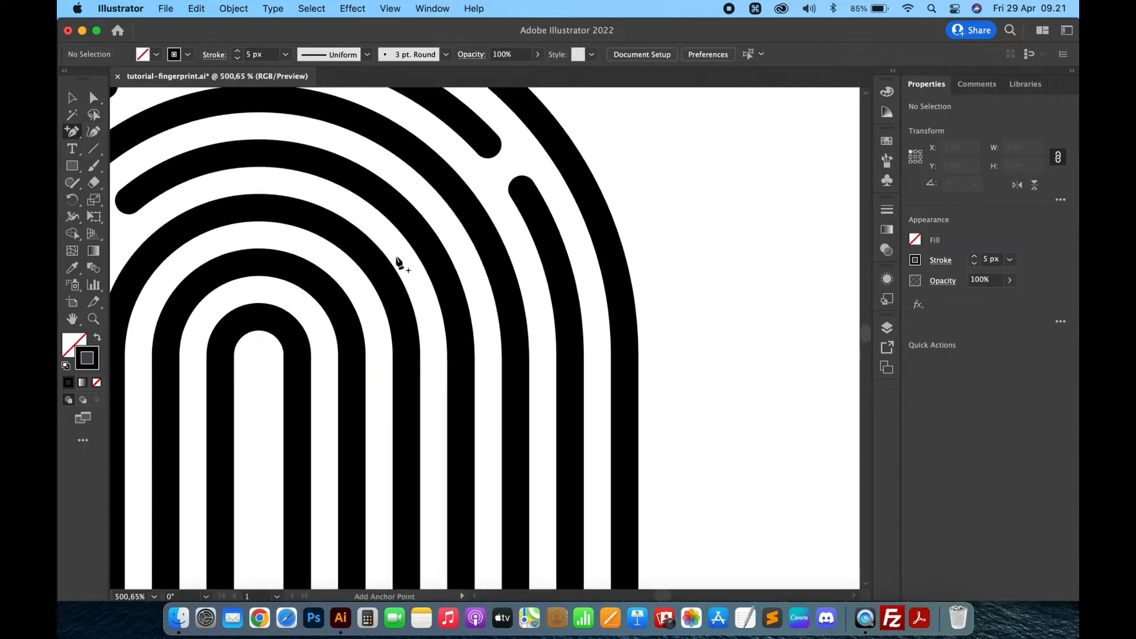
{"action": "left_click", "coordinate": [267, 155]}
{"action": "left_click", "coordinate": [686, 338]}
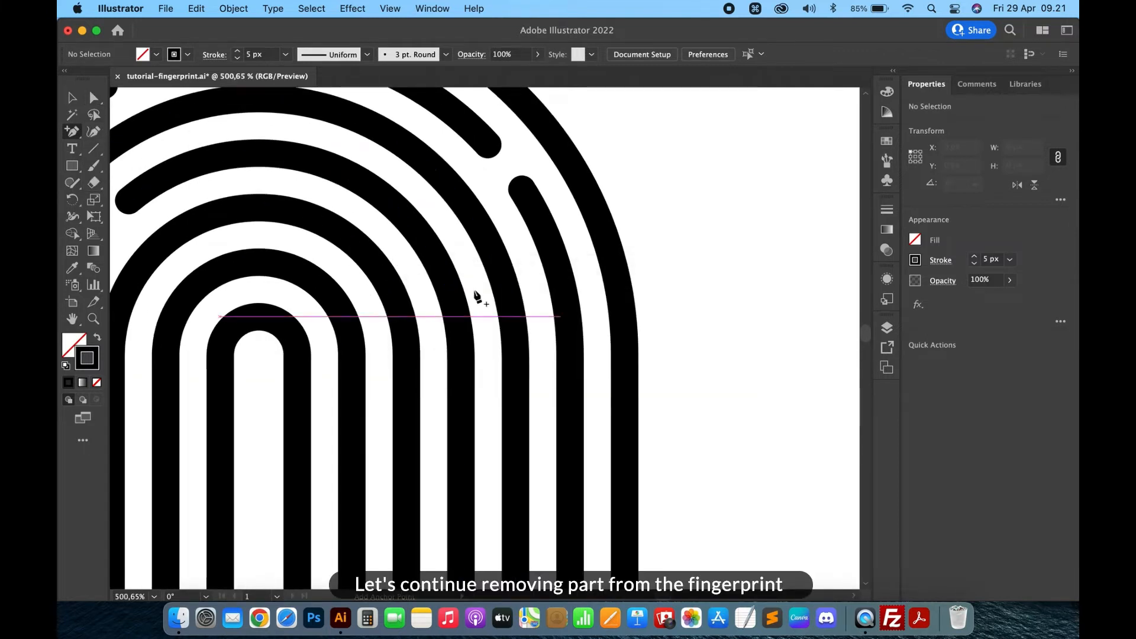
{"action": "left_click", "coordinate": [293, 156]}
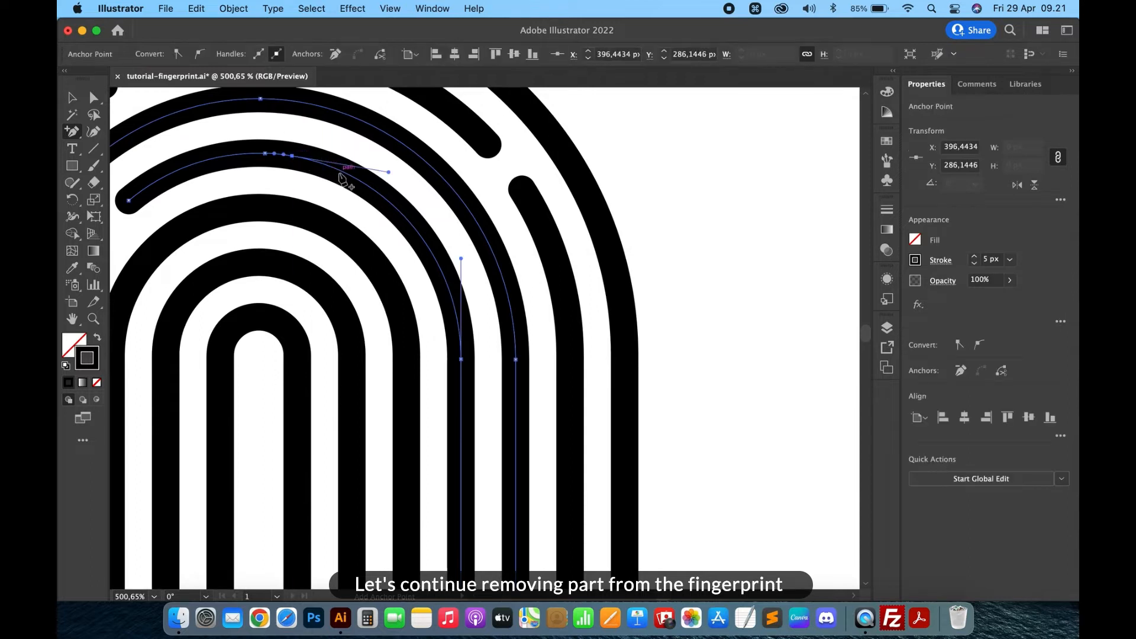
{"action": "left_click", "coordinate": [327, 165], "text": "shift"}
{"action": "key", "text": "shift+c"}
{"action": "key", "text": "BackSpace"}
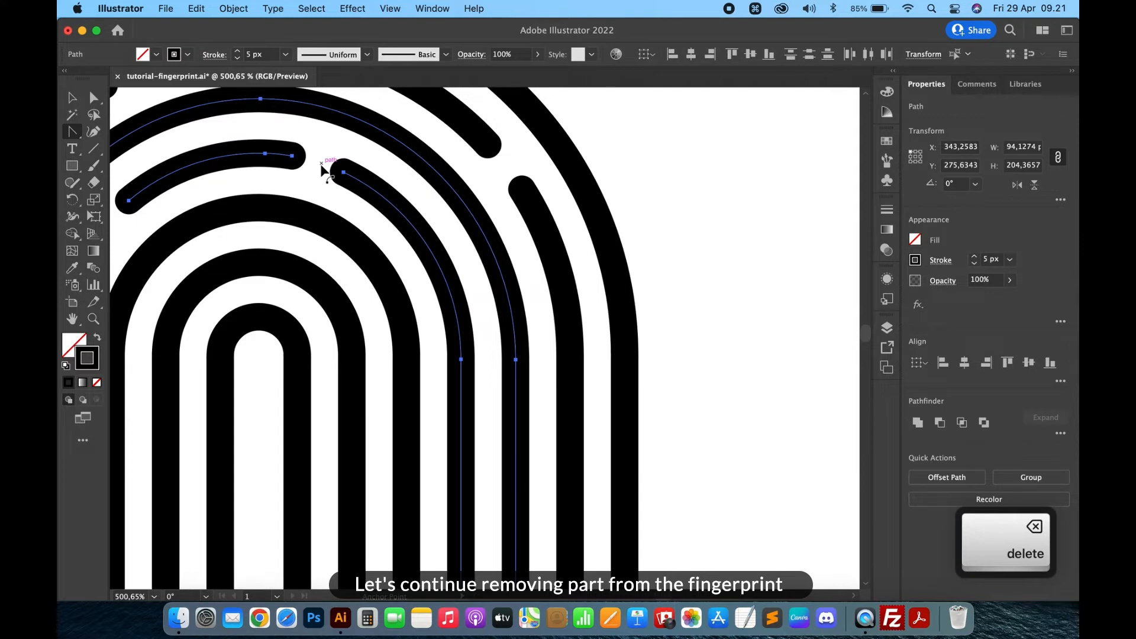
- Add an anchor point on an inner arch's upper right curve and delete it to open a gap
{"action": "key", "text": "="}
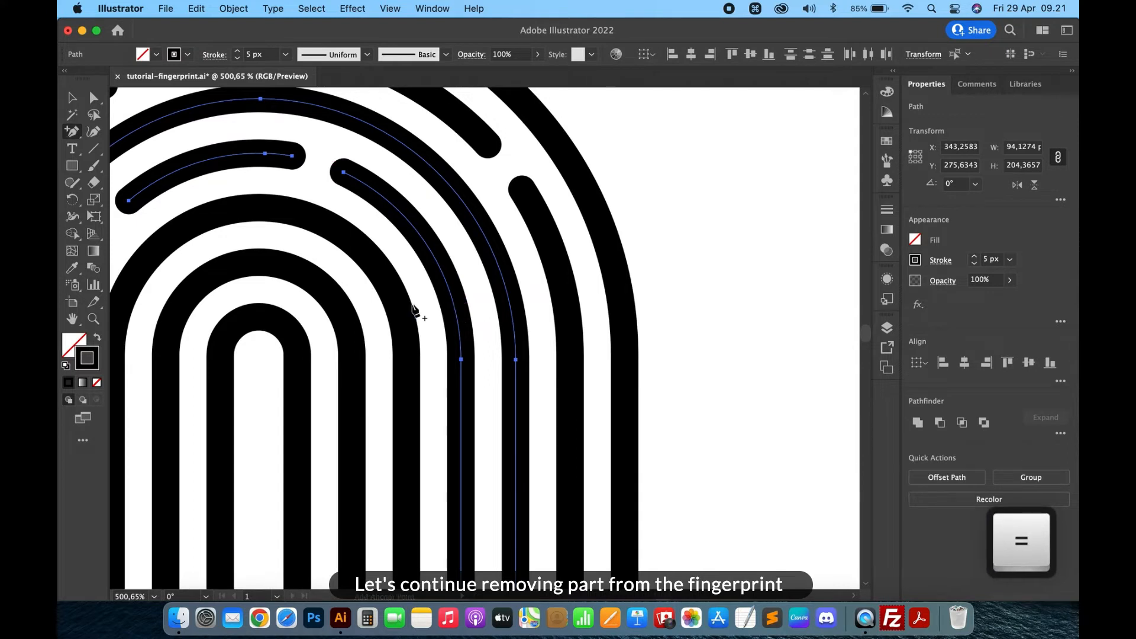
{"action": "left_click", "coordinate": [370, 258]}
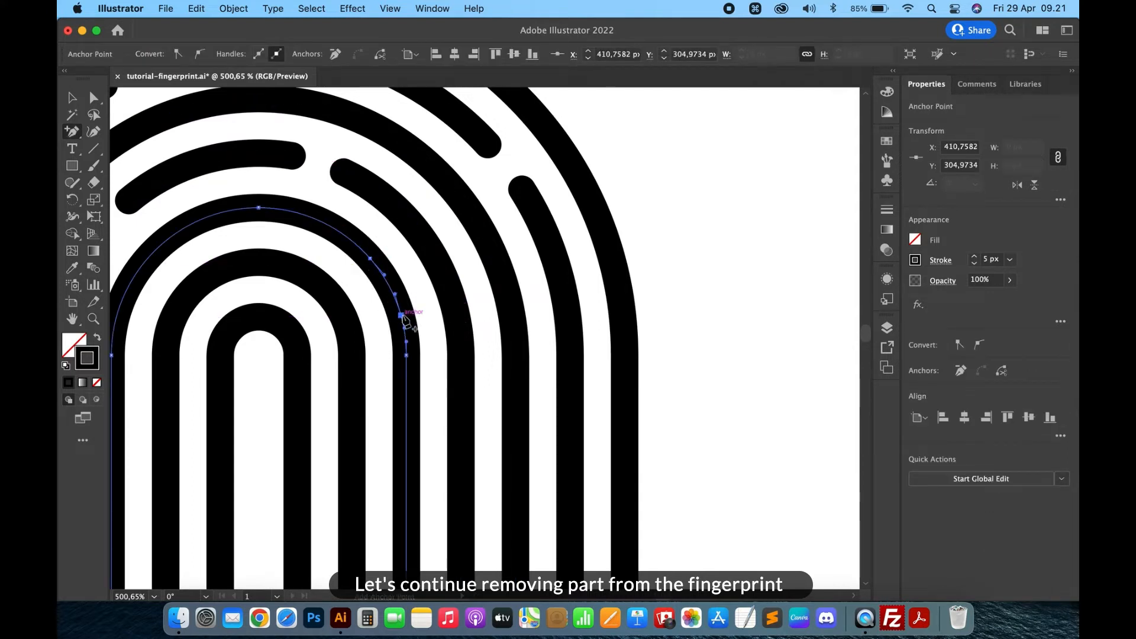
{"action": "key", "text": "shift+c"}
{"action": "key", "text": "BackSpace"}
- Cut a gap into the right leg of the next inner arch by adding two anchor points and deleting the segment between them
{"action": "scroll", "coordinate": [392, 290], "scroll_direction": "left", "scroll_amount": 5}
{"action": "scroll", "coordinate": [392, 290], "scroll_direction": "down", "scroll_amount": 3}
{"action": "key", "text": "="}
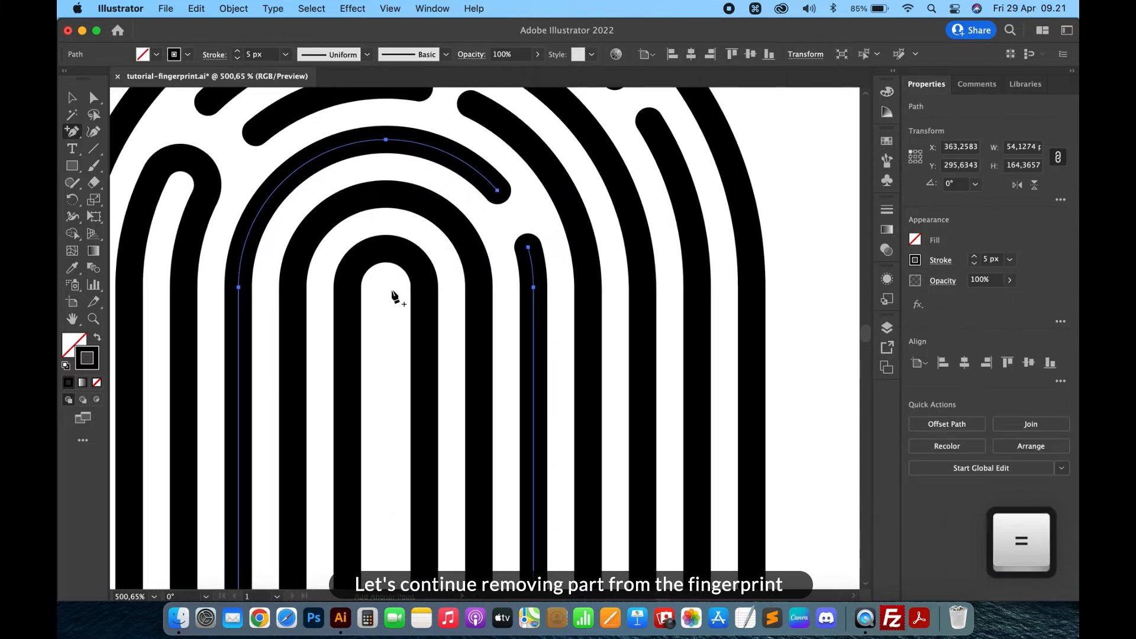
{"action": "left_click", "coordinate": [479, 335]}
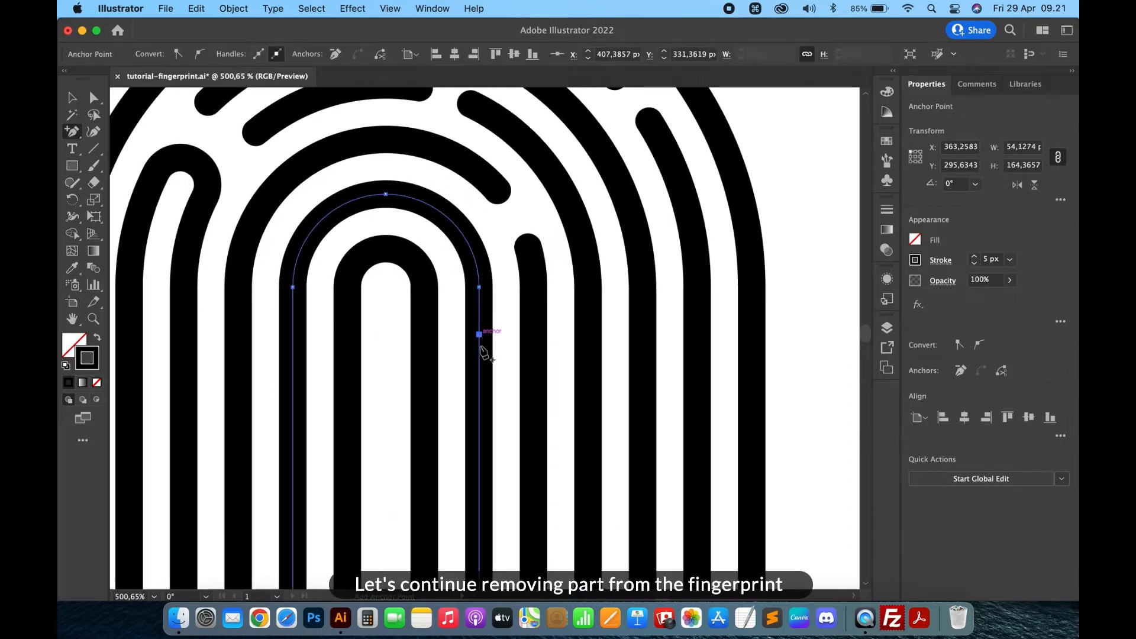
{"action": "left_click", "coordinate": [481, 396]}
{"action": "key", "text": "shift+c"}
{"action": "left_click", "coordinate": [480, 367]}
{"action": "key", "text": "BackSpace"}
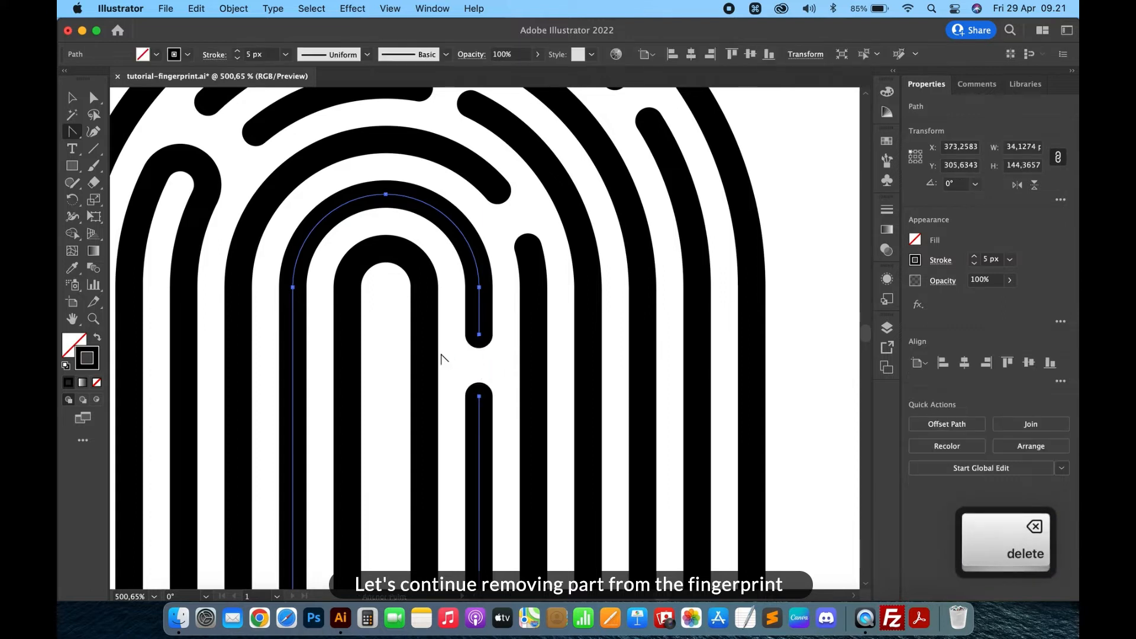
- Cut a gap into the innermost arch's right leg, then join the two lower leg ends into one U-shaped path
{"action": "key", "text": "shift+equal"}
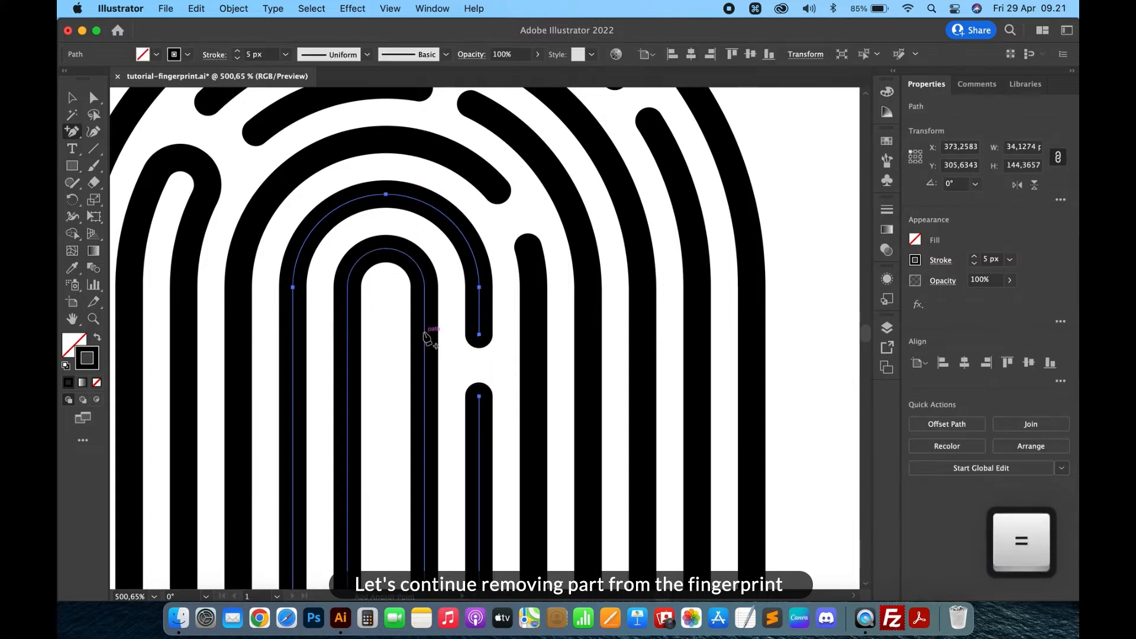
{"action": "left_click", "coordinate": [424, 334]}
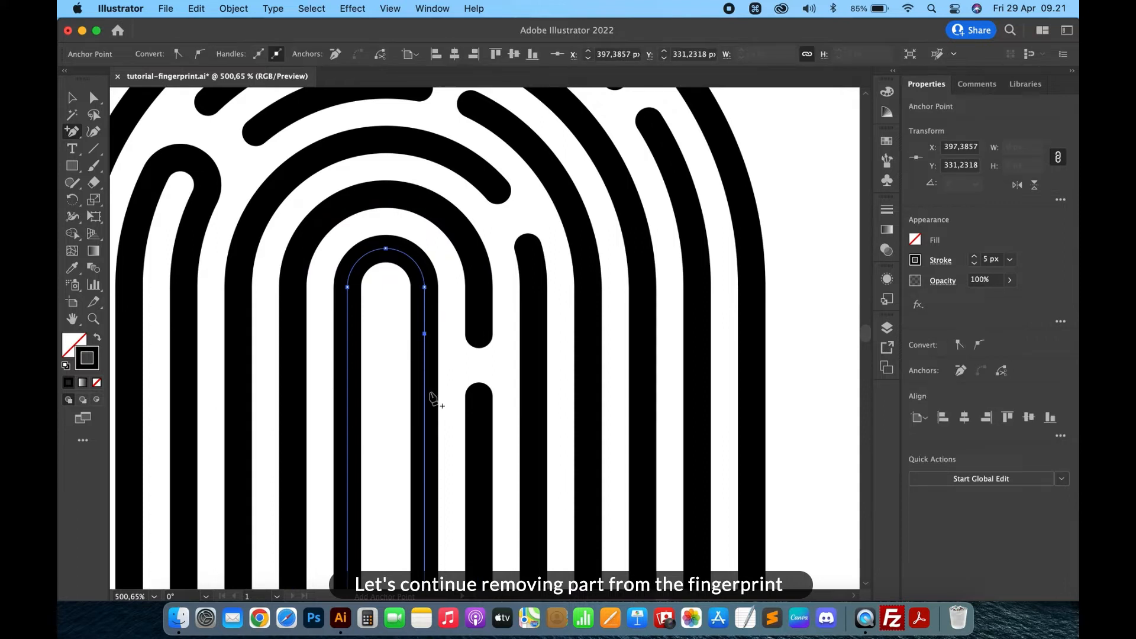
{"action": "key", "text": "shift+c"}
{"action": "left_click", "coordinate": [425, 363]}
{"action": "key", "text": "BackSpace"}
{"action": "key", "text": "a"}
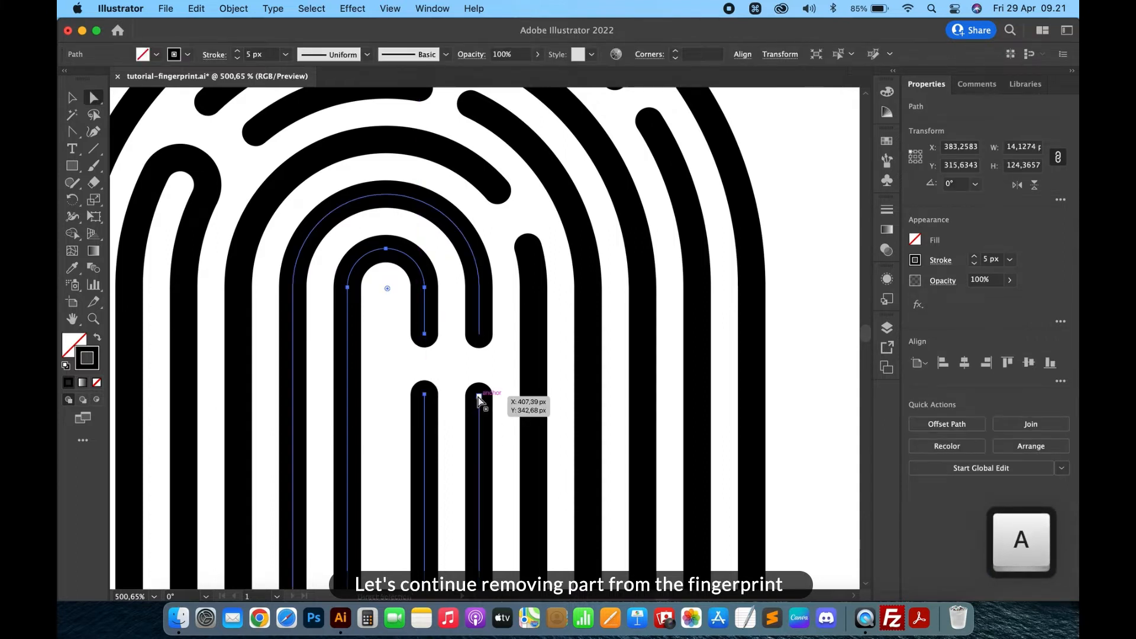
{"action": "left_click", "coordinate": [425, 394], "text": "shift"}
{"action": "key", "text": "ctrl+j"}
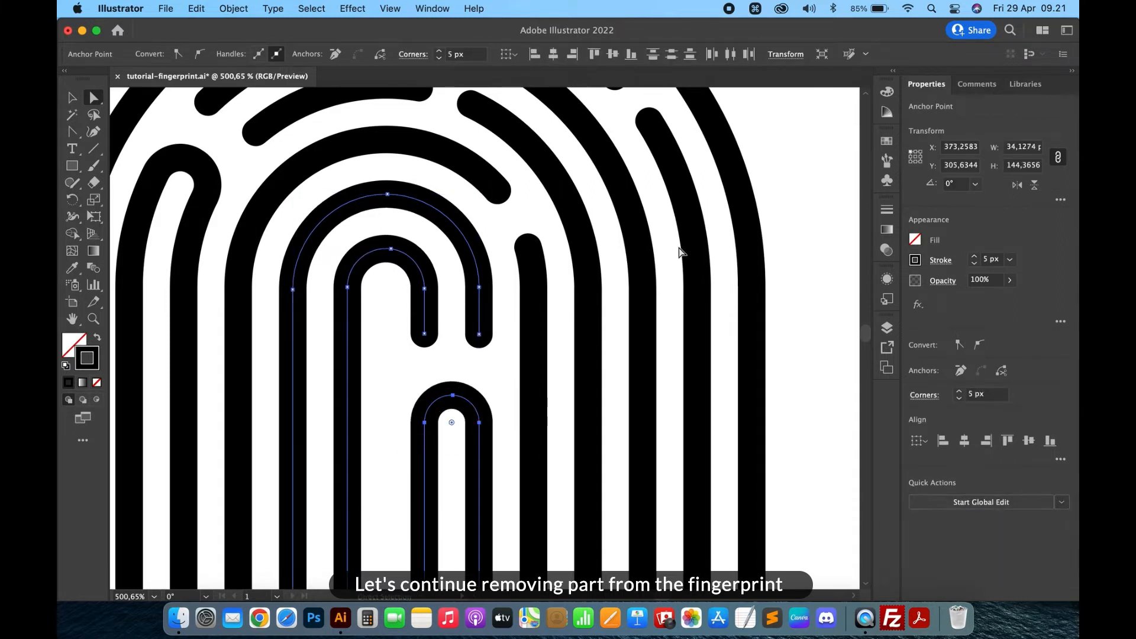
- Open a gap in an upper arch's top curve left of centre by adding anchor points and deleting the segment between them
{"action": "key", "text": "v"}
{"action": "scroll", "coordinate": [680, 249], "scroll_direction": "up", "scroll_amount": 5}
{"action": "scroll", "coordinate": [681, 249], "scroll_direction": "right", "scroll_amount": 3}
{"action": "key", "text": "equal"}
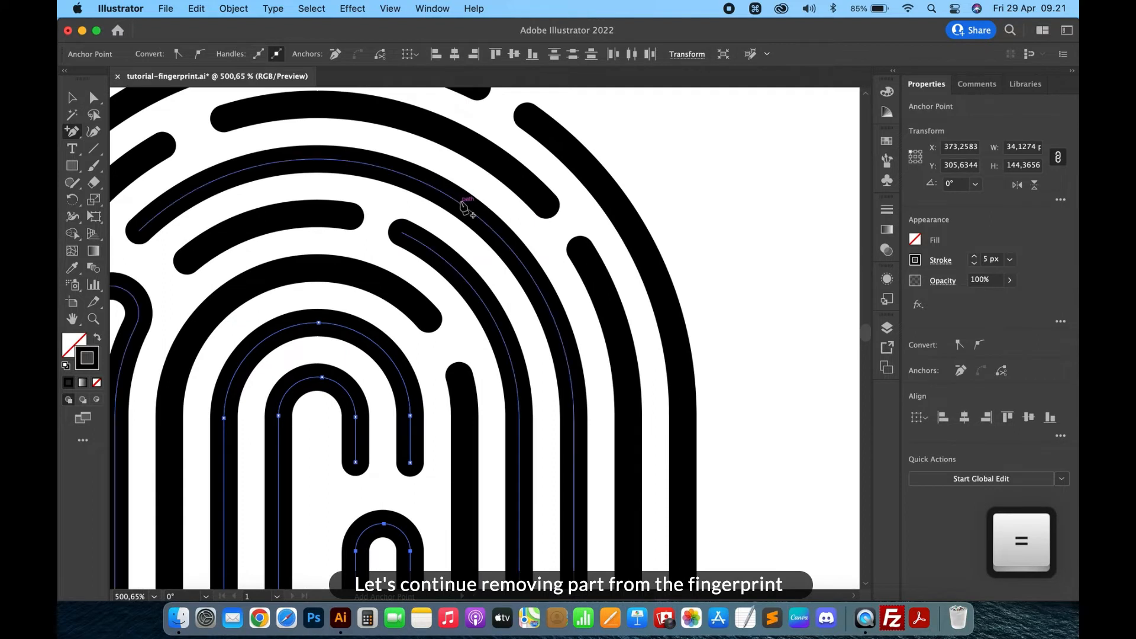
{"action": "left_click", "coordinate": [279, 163]}
{"action": "left_click", "coordinate": [333, 160]}
{"action": "key", "text": "shift+c"}
{"action": "key", "text": "a"}
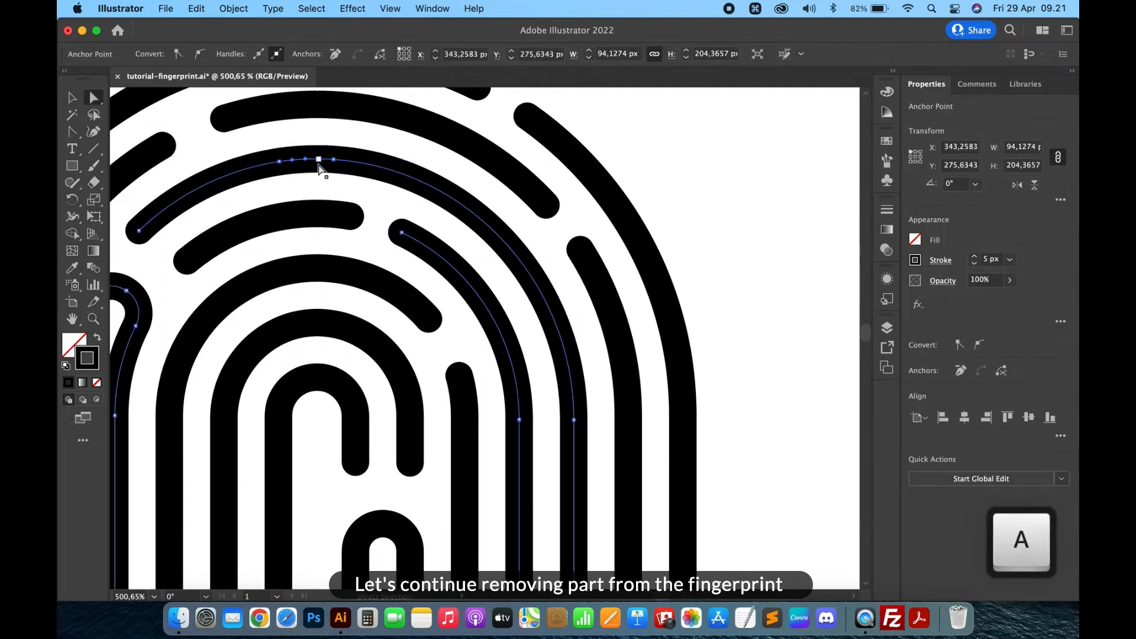
{"action": "left_click", "coordinate": [318, 160]}
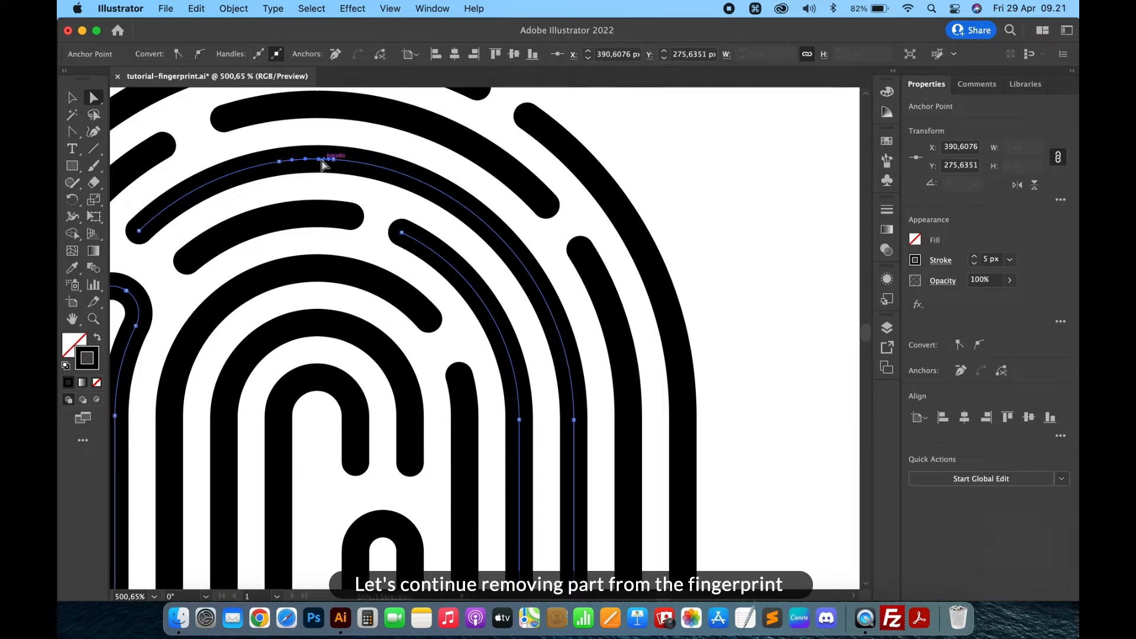
{"action": "key", "text": "Delete"}
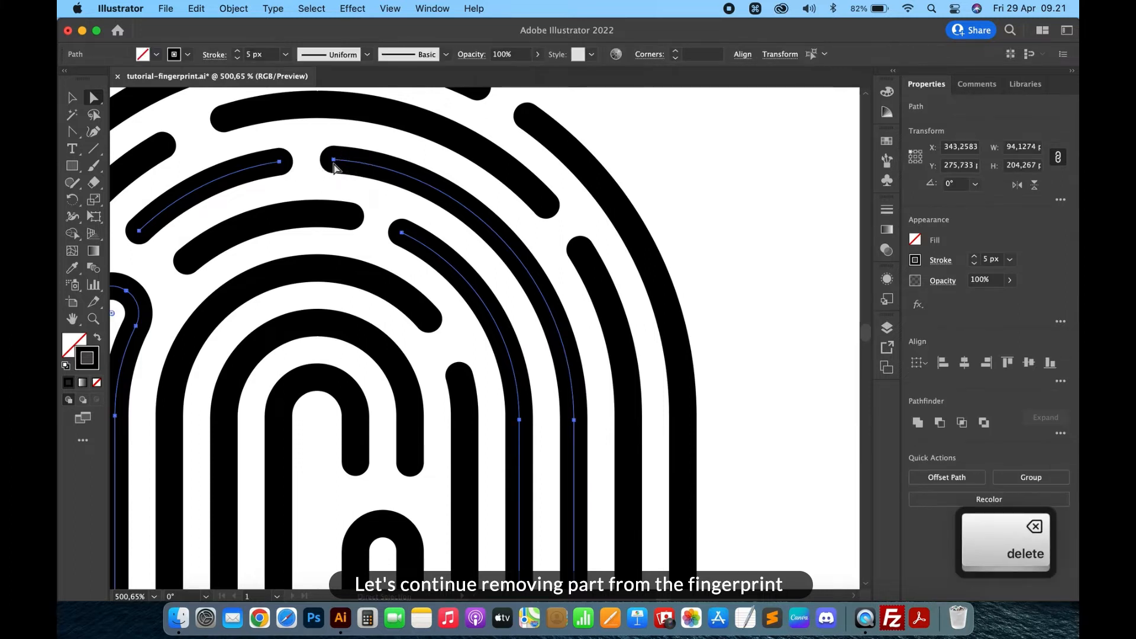
{"action": "scroll", "coordinate": [462, 202], "scroll_direction": "down", "scroll_amount": 2}
{"action": "scroll", "coordinate": [461, 201], "scroll_direction": "right", "scroll_amount": 2}
{"action": "key", "text": "="}
{"action": "scroll", "coordinate": [462, 202], "scroll_direction": "down", "scroll_amount": 5}
{"action": "scroll", "coordinate": [463, 202], "scroll_direction": "right", "scroll_amount": 2}
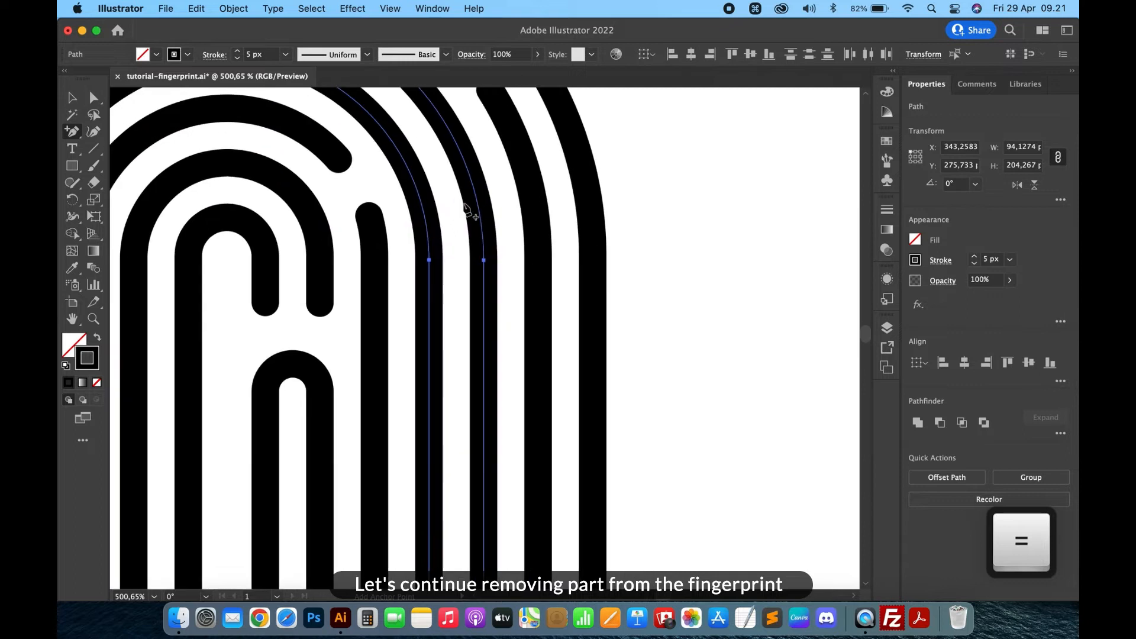
- Add an anchor point on an arch's upper right curve and delete the segment there to open a gap
{"action": "left_click", "coordinate": [478, 201]}
{"action": "key", "text": "shift+c"}
{"action": "left_click", "coordinate": [482, 224]}
{"action": "key", "text": "Delete"}
{"action": "scroll", "coordinate": [483, 228], "scroll_direction": "up", "scroll_amount": 1}
{"action": "scroll", "coordinate": [483, 228], "scroll_direction": "right", "scroll_amount": 2}
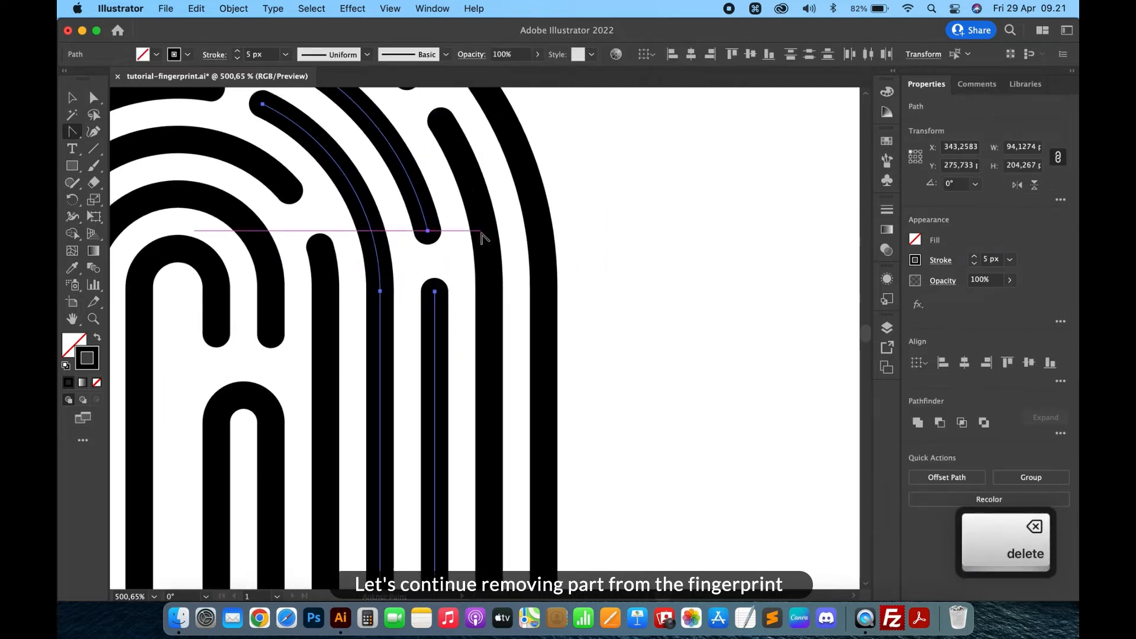
- Cut a gap into the right leg of the neighbouring outer arch by adding an anchor point and deleting the segment
{"action": "key", "text": "="}
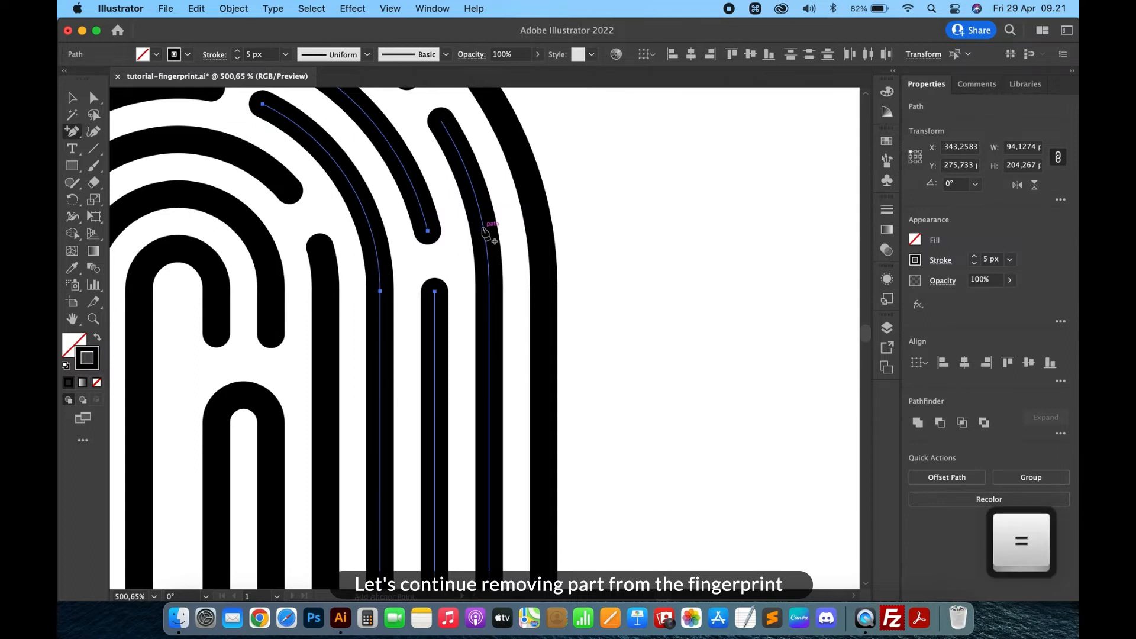
{"action": "left_click", "coordinate": [484, 228]}
{"action": "key", "text": "shift+c"}
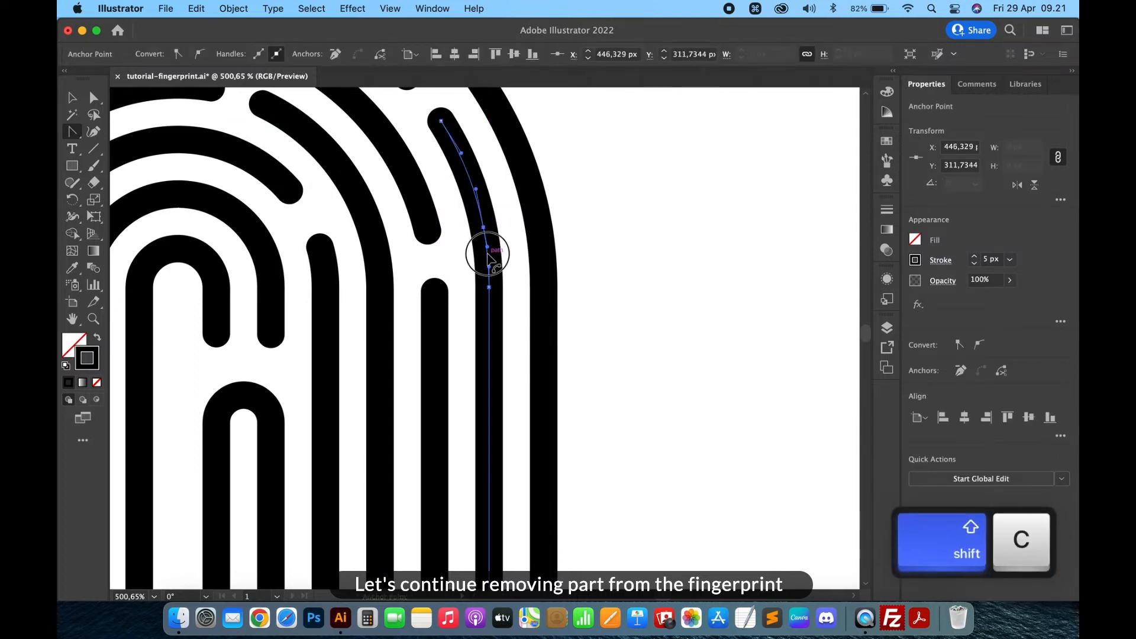
{"action": "left_click", "coordinate": [488, 253]}
{"action": "key", "text": "Delete"}
{"action": "key", "text": "a"}
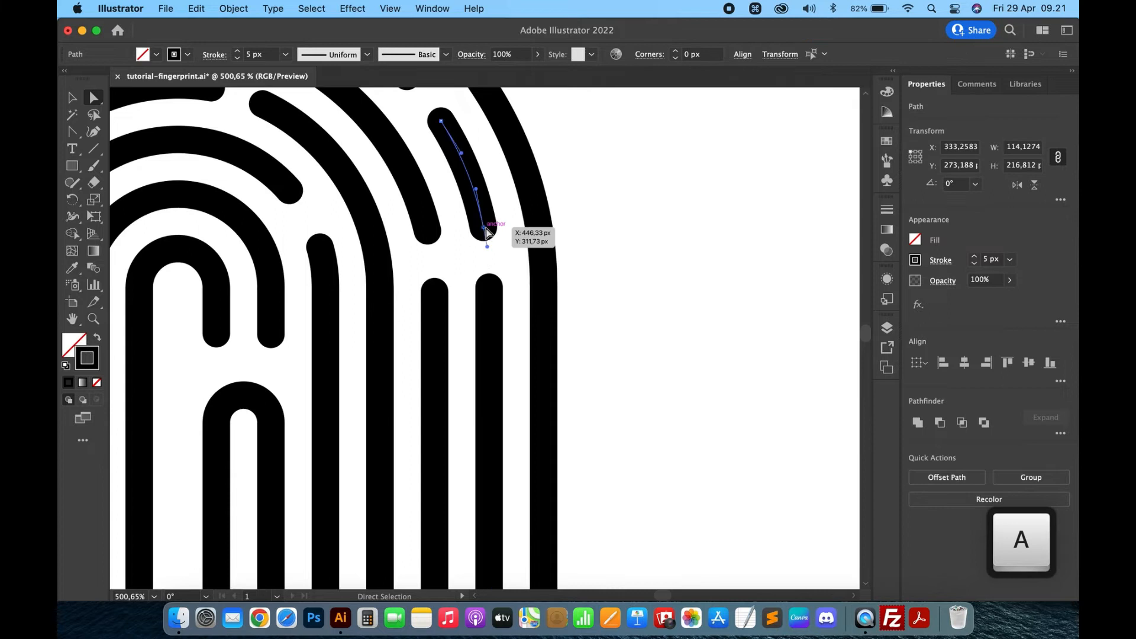
- Join the two cut ends of the adjacent arches into one path and round its corners
{"action": "left_click", "coordinate": [427, 231], "text": "shift"}
{"action": "key", "text": "super+j"}
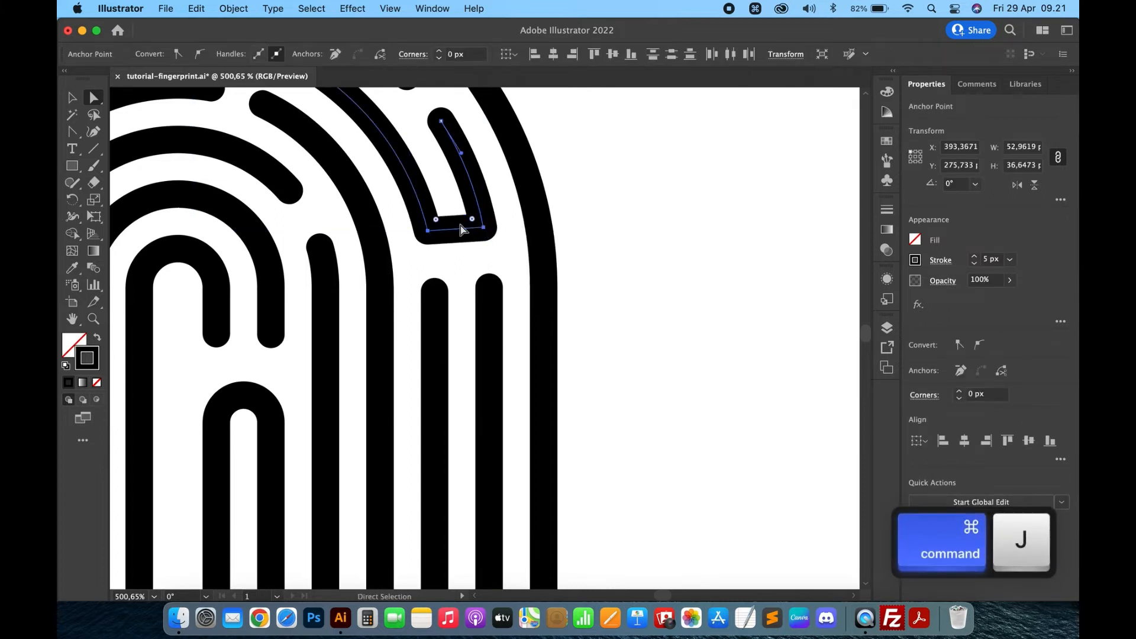
{"action": "left_click_drag", "start_coordinate": [473, 220], "coordinate": [405, 97]}
{"action": "left_click", "coordinate": [614, 168]}
{"action": "scroll", "coordinate": [613, 172], "scroll_direction": "down", "scroll_amount": 6}
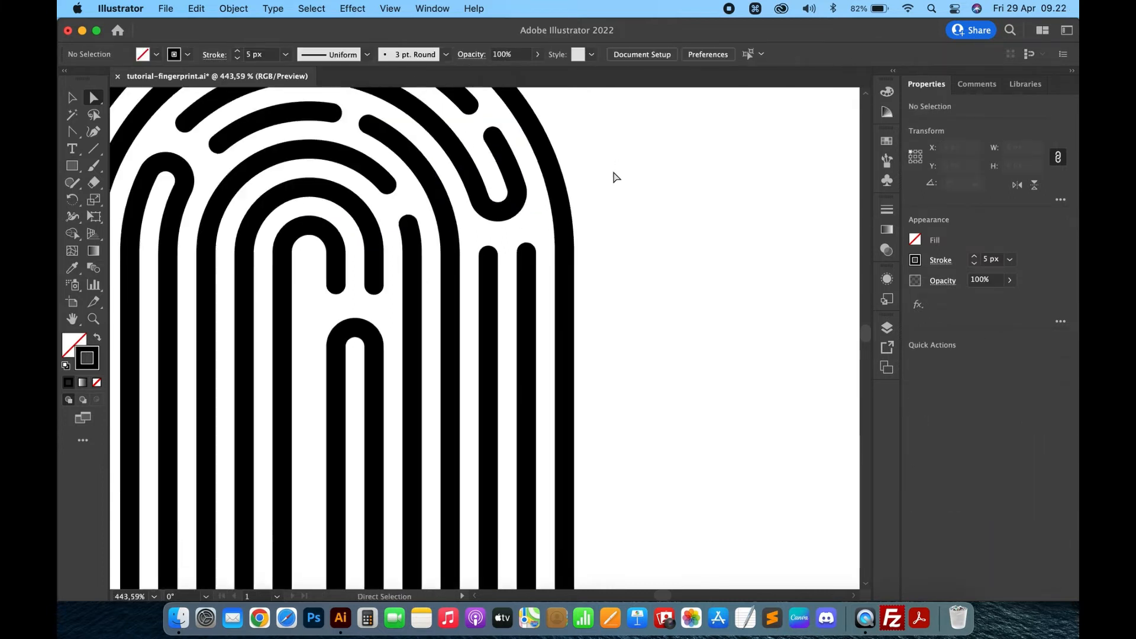
- Open a gap in the outermost arch's upper left curve by adding anchor points and deleting the segment between them
{"action": "key", "text": "equal"}
{"action": "scroll", "coordinate": [432, 151], "scroll_direction": "up", "scroll_amount": 4}
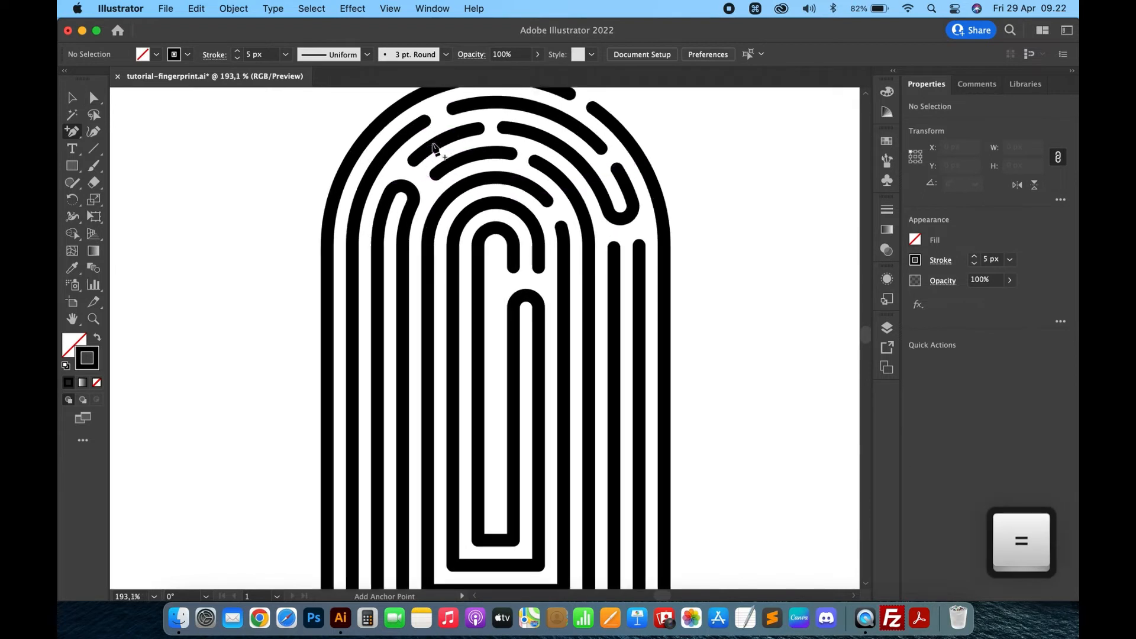
{"action": "scroll", "coordinate": [433, 145], "scroll_direction": "up", "scroll_amount": 1}
{"action": "left_click", "coordinate": [348, 223]}
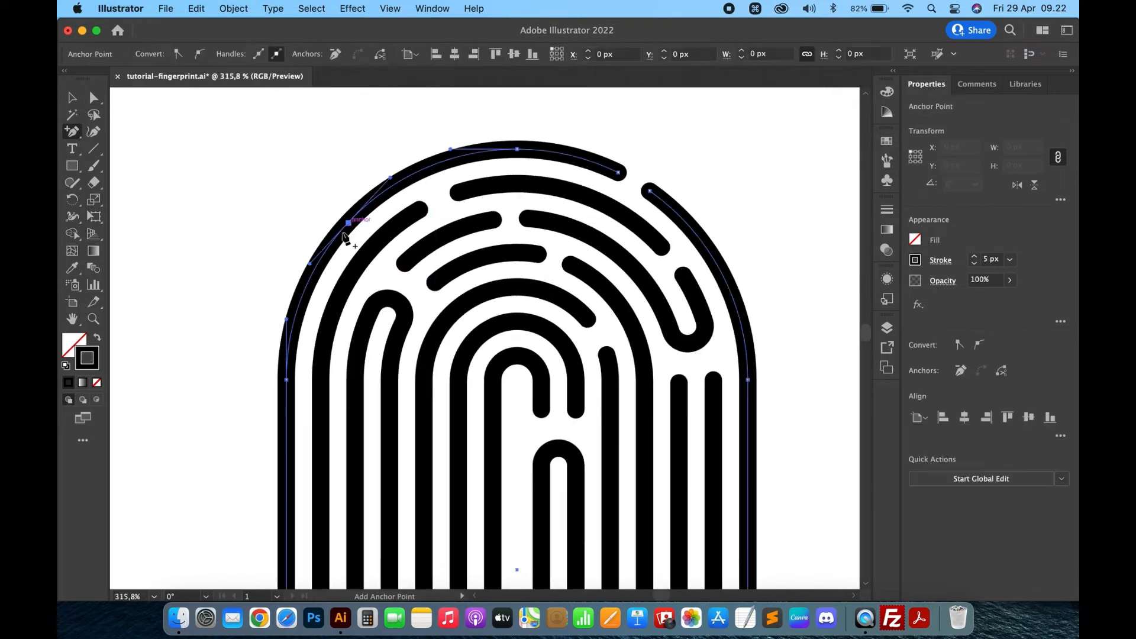
{"action": "left_click", "coordinate": [331, 242]}
{"action": "key", "text": "shift+c"}
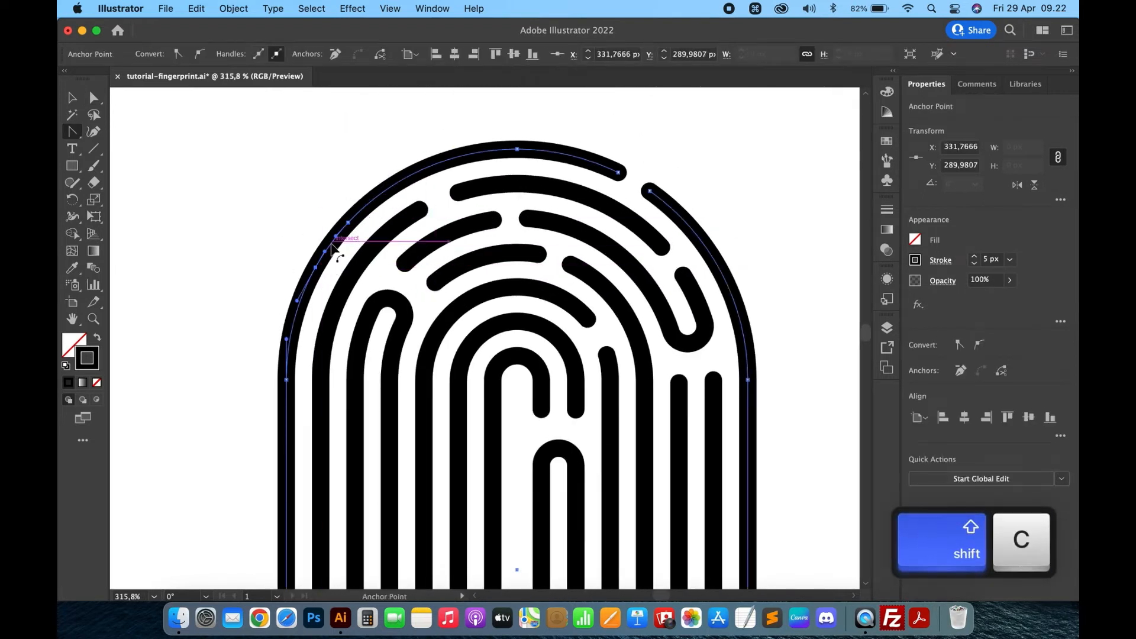
{"action": "key", "text": "Delete"}
- Cut a gap into an inner arch's left leg by adding two anchor points and deleting the segment between them
{"action": "scroll", "coordinate": [332, 242], "scroll_direction": "down", "scroll_amount": 3}
{"action": "key", "text": "equal"}
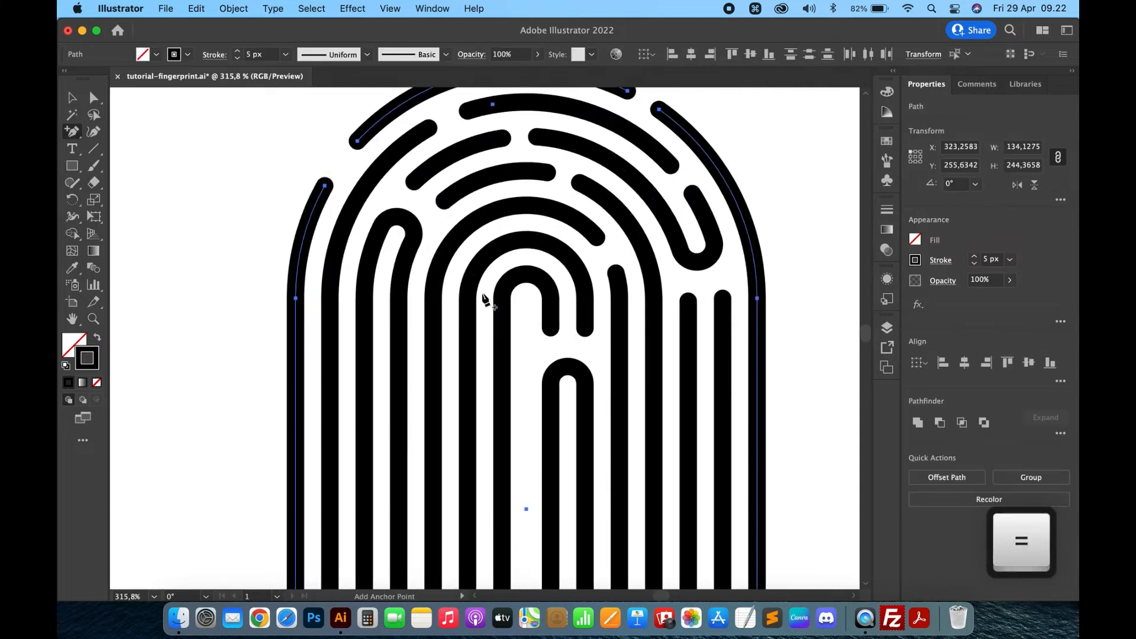
{"action": "scroll", "coordinate": [482, 290], "scroll_direction": "down", "scroll_amount": 2}
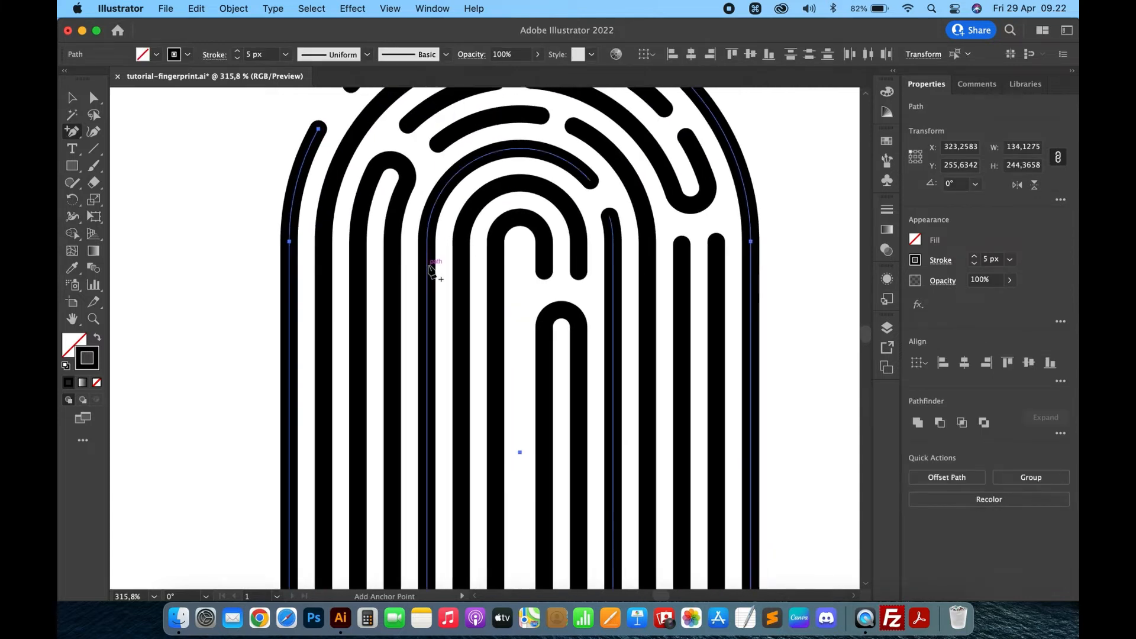
{"action": "left_click", "coordinate": [427, 265]}
{"action": "left_click", "coordinate": [428, 315]}
{"action": "key", "text": "shift+c"}
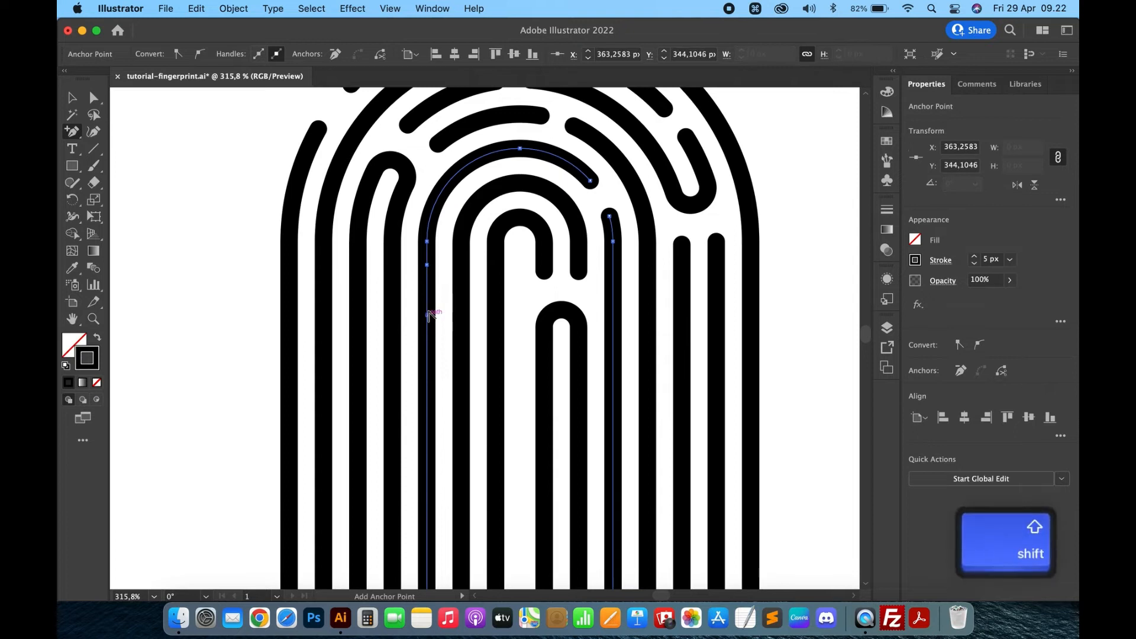
{"action": "key", "text": "Delete"}
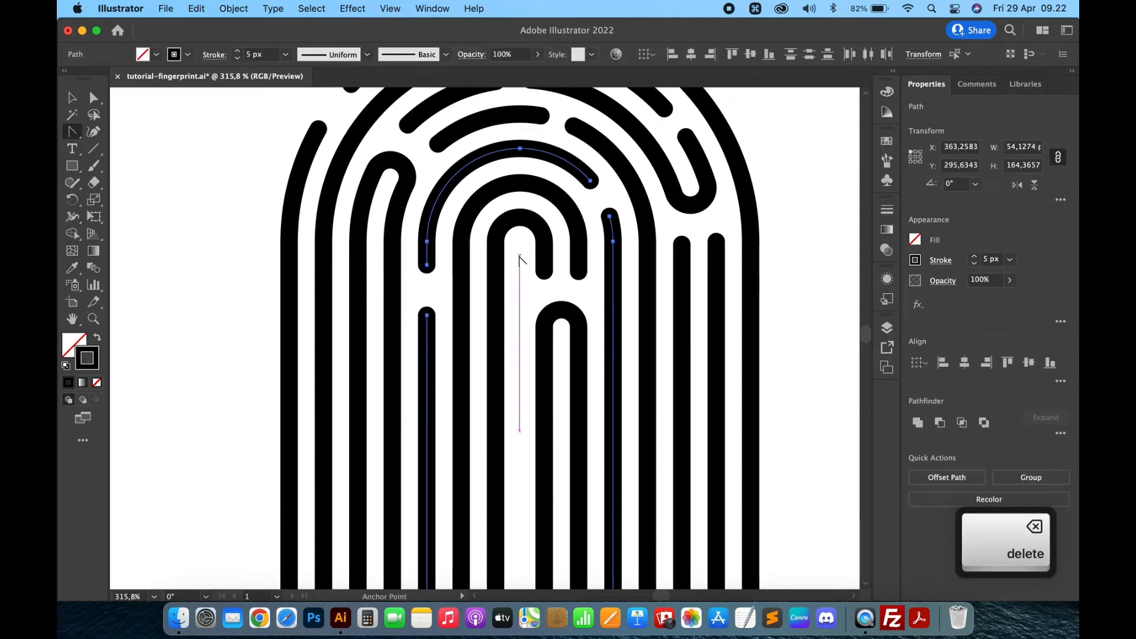
- Open a gap in the same arch's top curve left of centre by adding an anchor point and deleting the segment
{"action": "key", "text": "equal"}
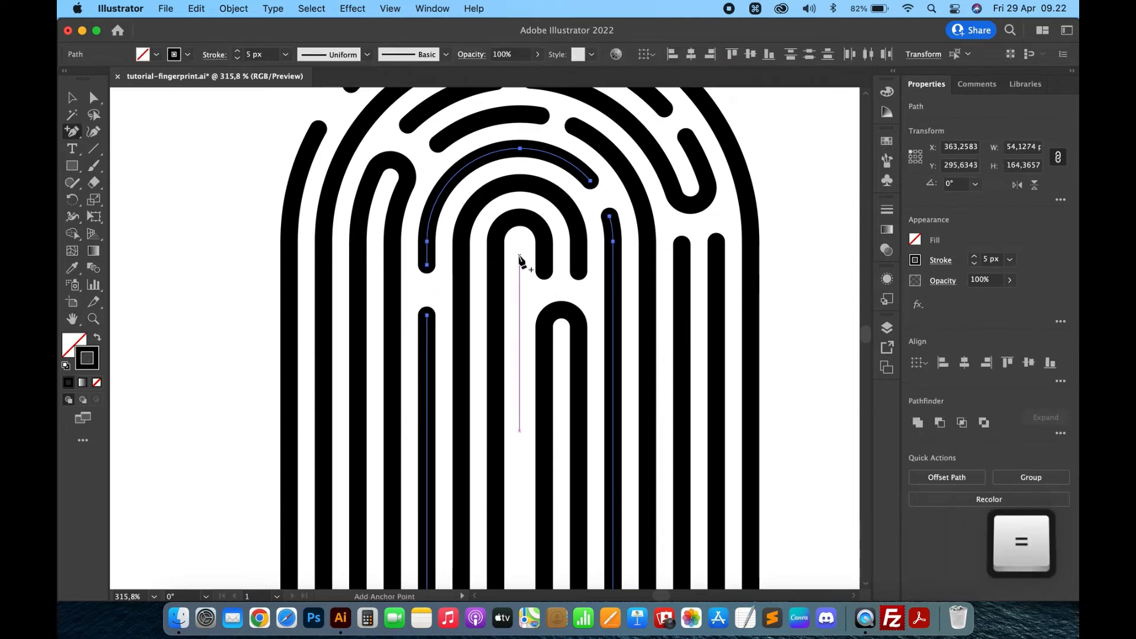
{"action": "left_click", "coordinate": [473, 161]}
{"action": "key", "text": "shift+c"}
{"action": "left_click", "coordinate": [498, 152]}
{"action": "key", "text": "Delete"}
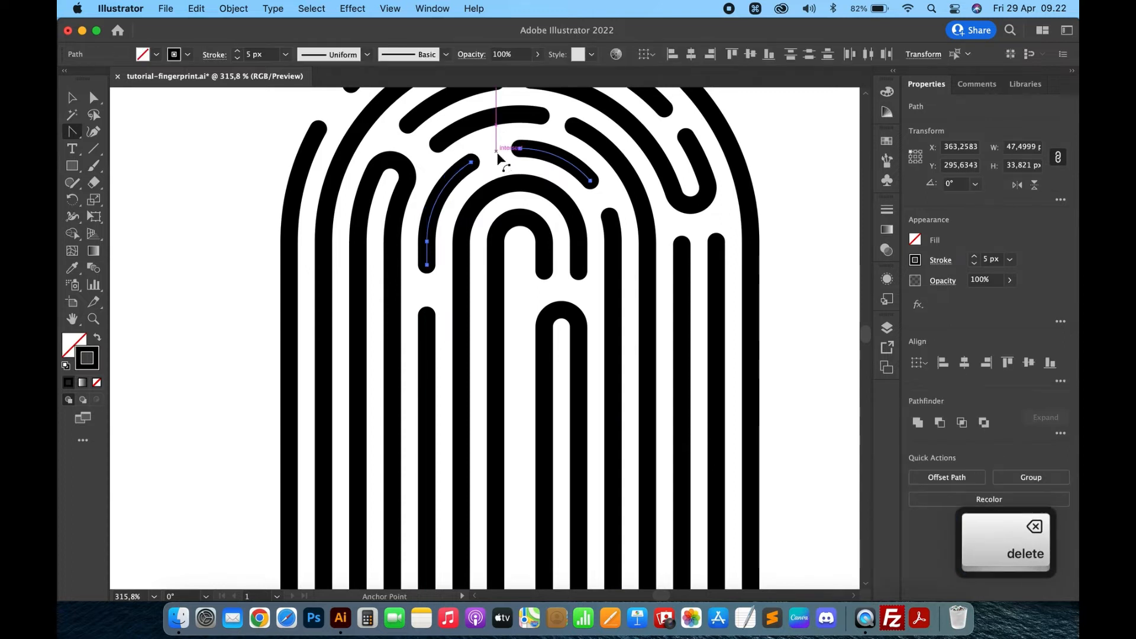
- Cut a gap into the next inner arch's left leg by adding two anchor points and deleting the segment between them
{"action": "scroll", "coordinate": [496, 281], "scroll_direction": "down", "scroll_amount": 3}
{"action": "key", "text": "equal"}
{"action": "scroll", "coordinate": [496, 281], "scroll_direction": "up", "scroll_amount": 3}
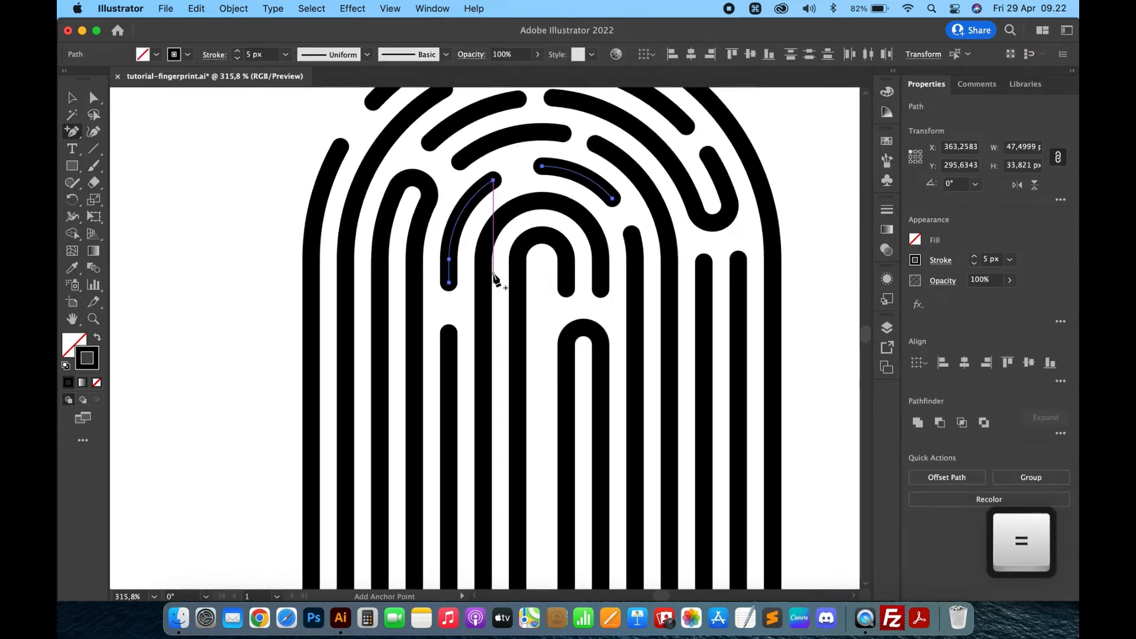
{"action": "scroll", "coordinate": [497, 287], "scroll_direction": "up", "scroll_amount": 3}
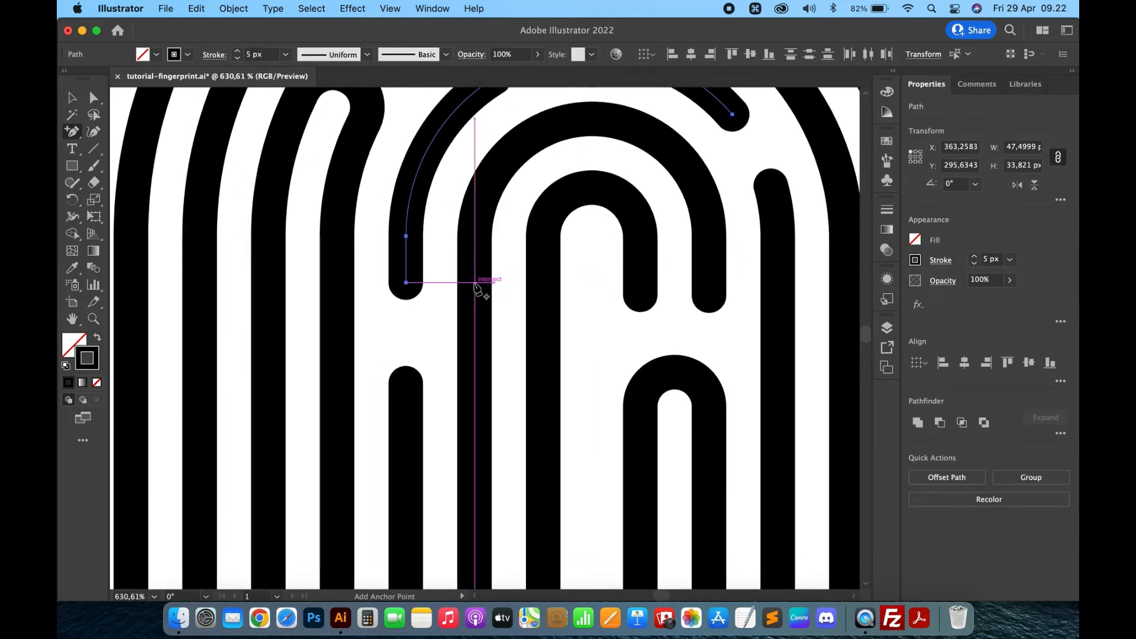
{"action": "left_click", "coordinate": [474, 283]}
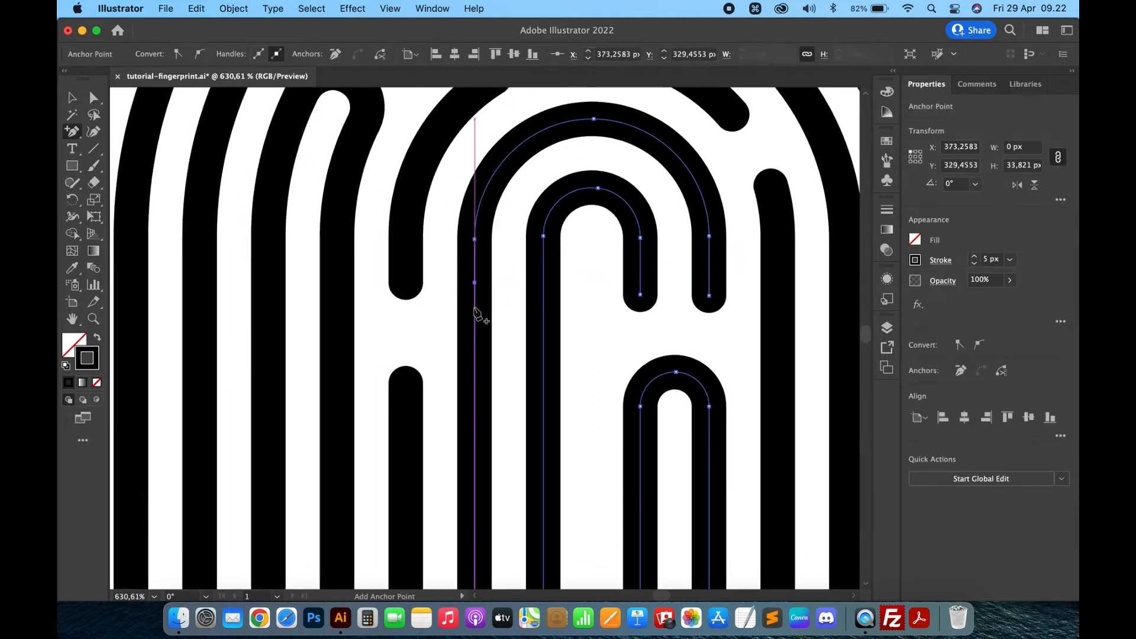
{"action": "left_click", "coordinate": [475, 373]}
{"action": "key", "text": "shift+c"}
{"action": "left_click", "coordinate": [475, 325]}
{"action": "key", "text": "BackSpace"}
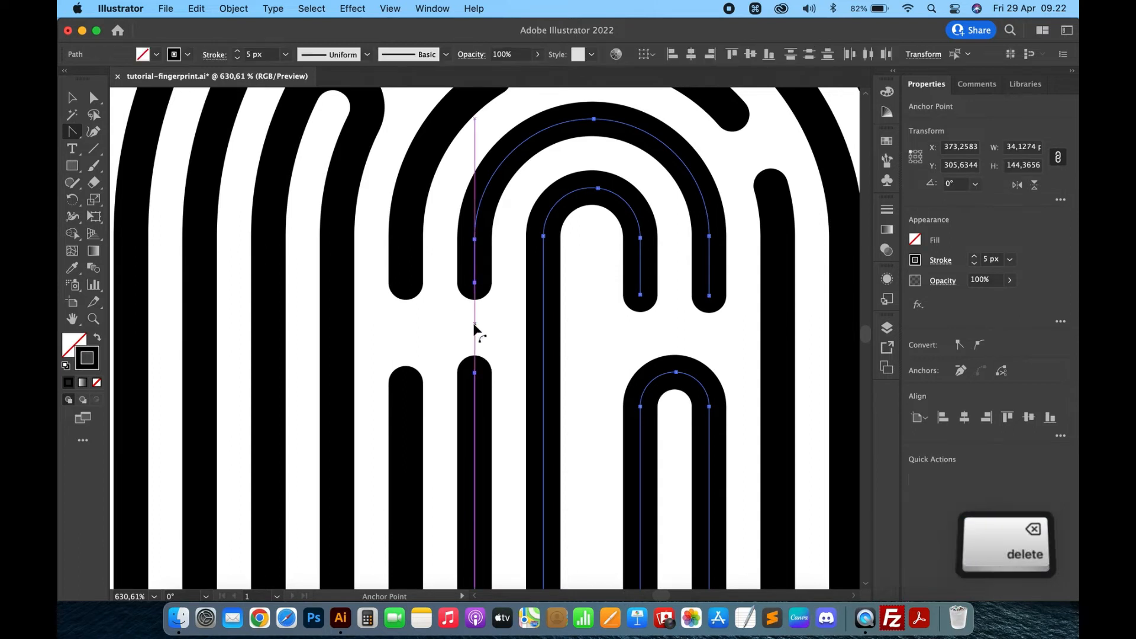
- Join the upper left leg end of the inner arch to the neighbouring arch's leg end into one U-shaped path
{"action": "key", "text": "a"}
{"action": "left_click", "coordinate": [475, 283]}
{"action": "left_click", "coordinate": [406, 283], "text": "shift"}
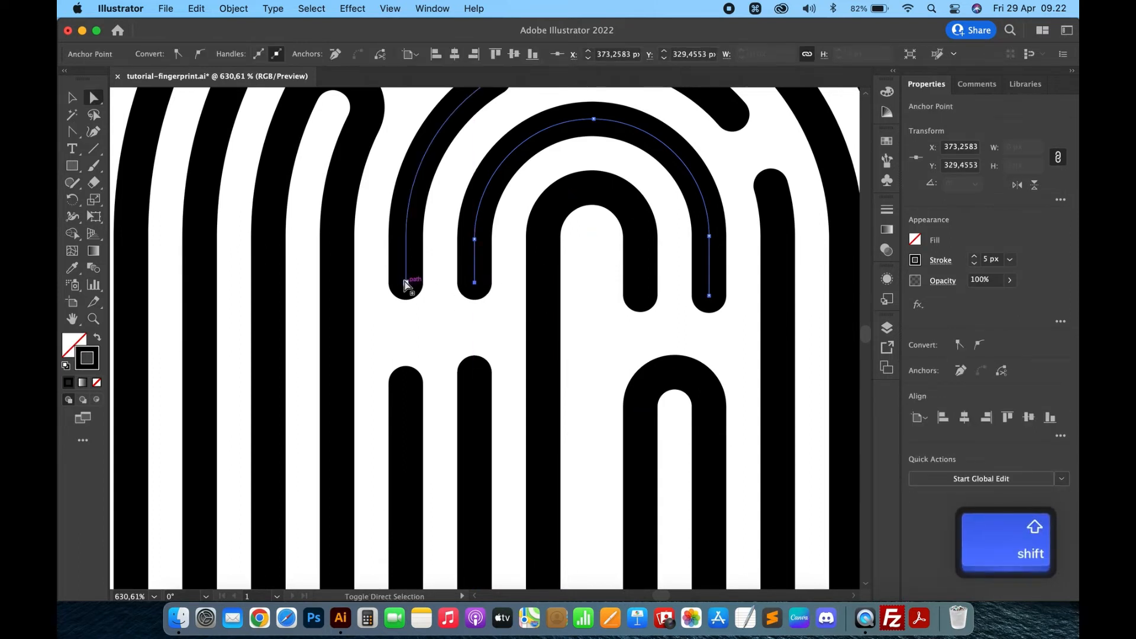
{"action": "key", "text": "super+j"}
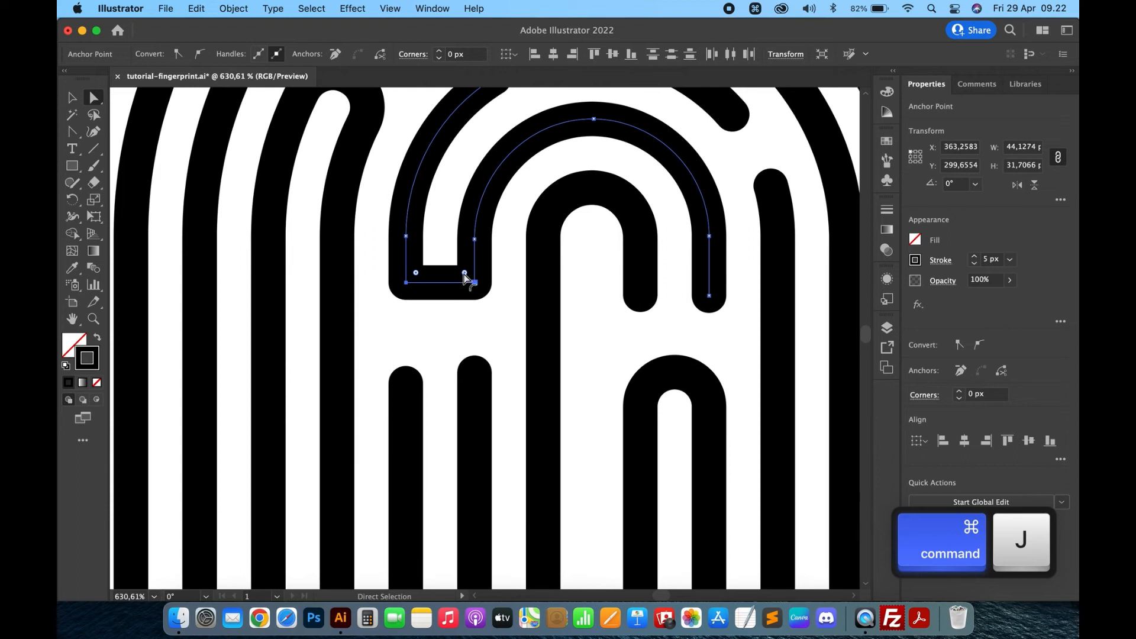
{"action": "scroll", "coordinate": [520, 322], "scroll_direction": "down", "scroll_amount": 5}
{"action": "key", "text": "v"}
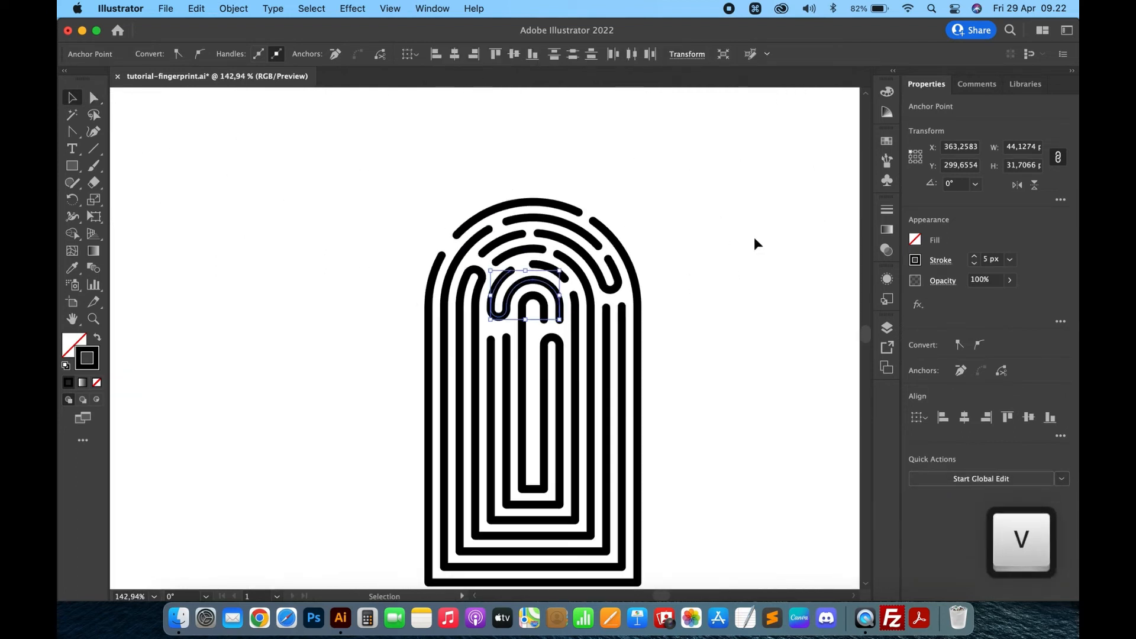
{"action": "left_click", "coordinate": [755, 237]}
- Cut a gap into an arch's right leg by adding two anchor points and deleting the segment between them
{"action": "scroll", "coordinate": [631, 278], "scroll_direction": "up", "scroll_amount": 3}
{"action": "key", "text": "equal"}
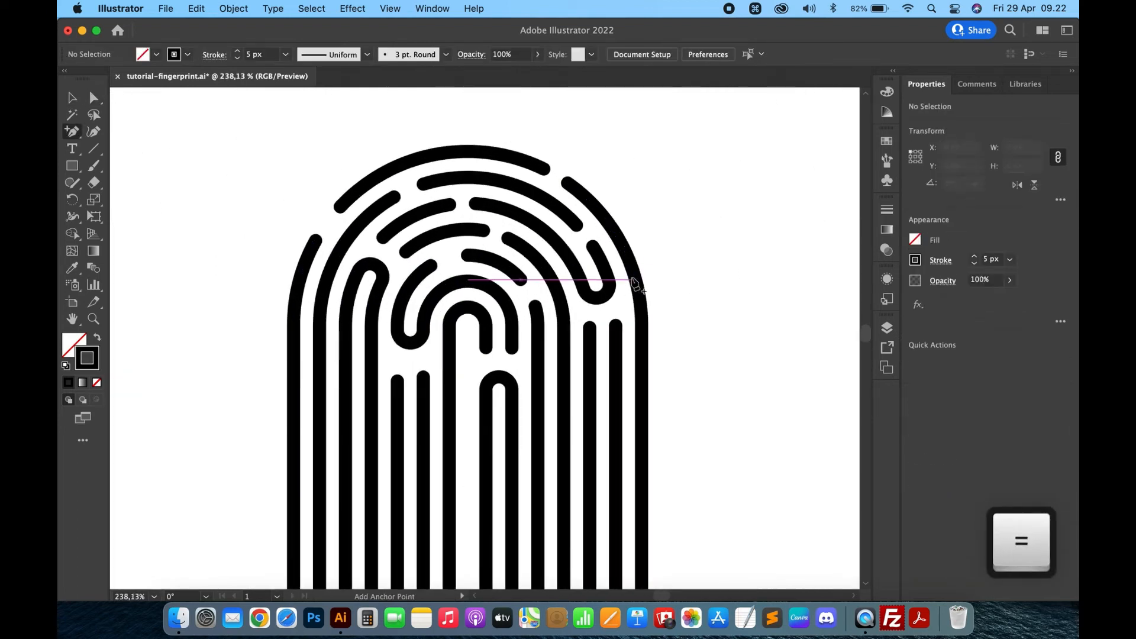
{"action": "left_click", "coordinate": [565, 354]}
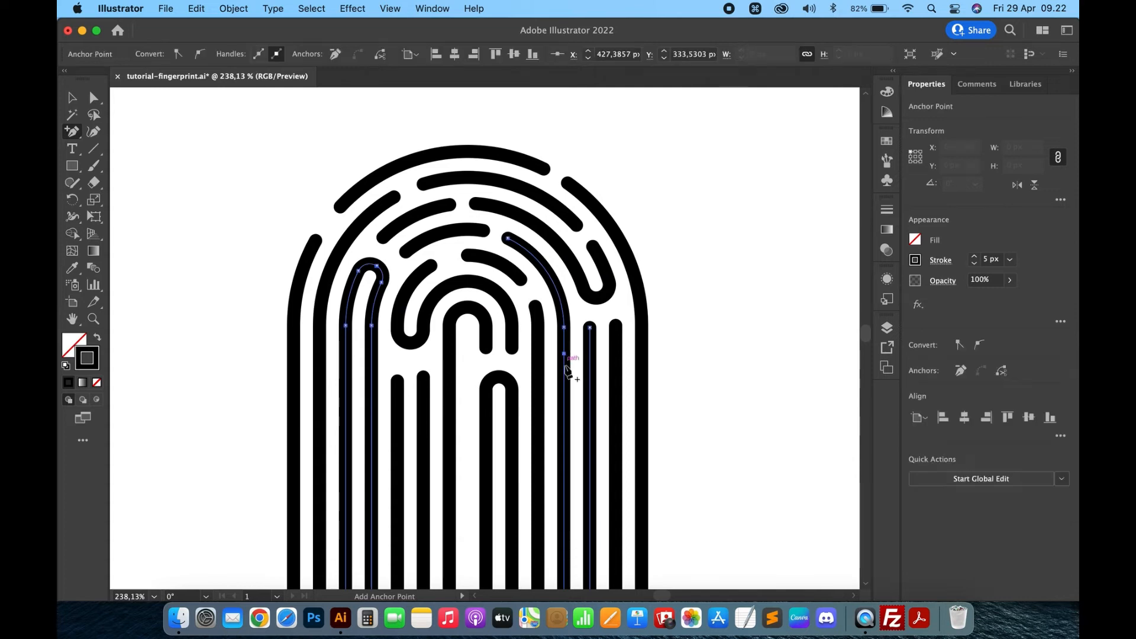
{"action": "left_click", "coordinate": [566, 397]}
{"action": "key", "text": "shift+c"}
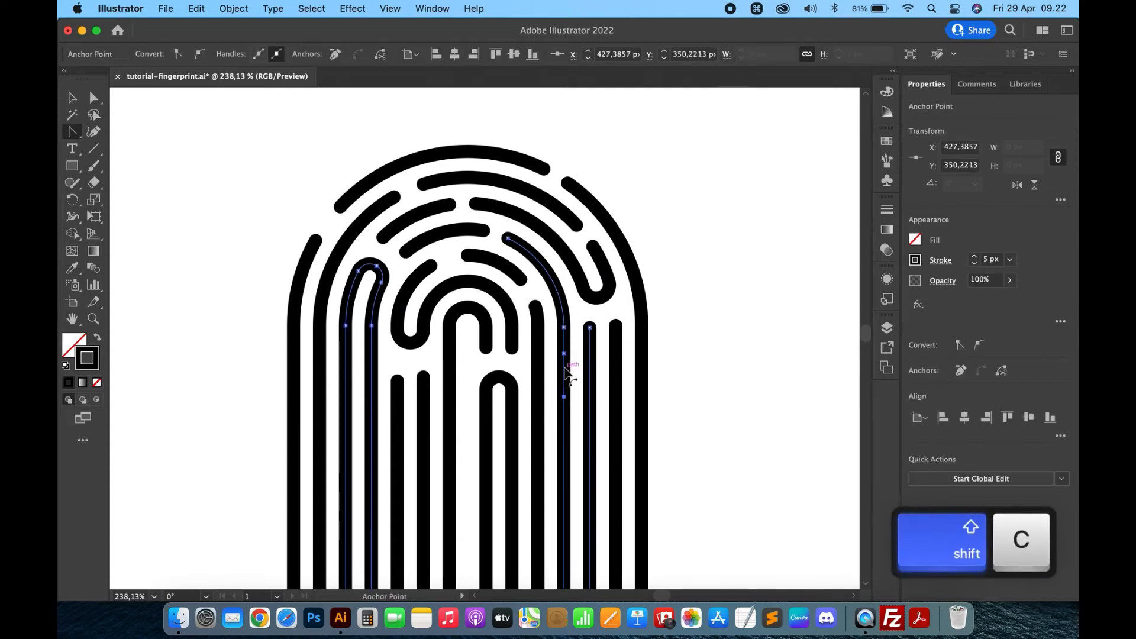
{"action": "left_click", "coordinate": [564, 367]}
{"action": "key", "text": "BackSpace"}
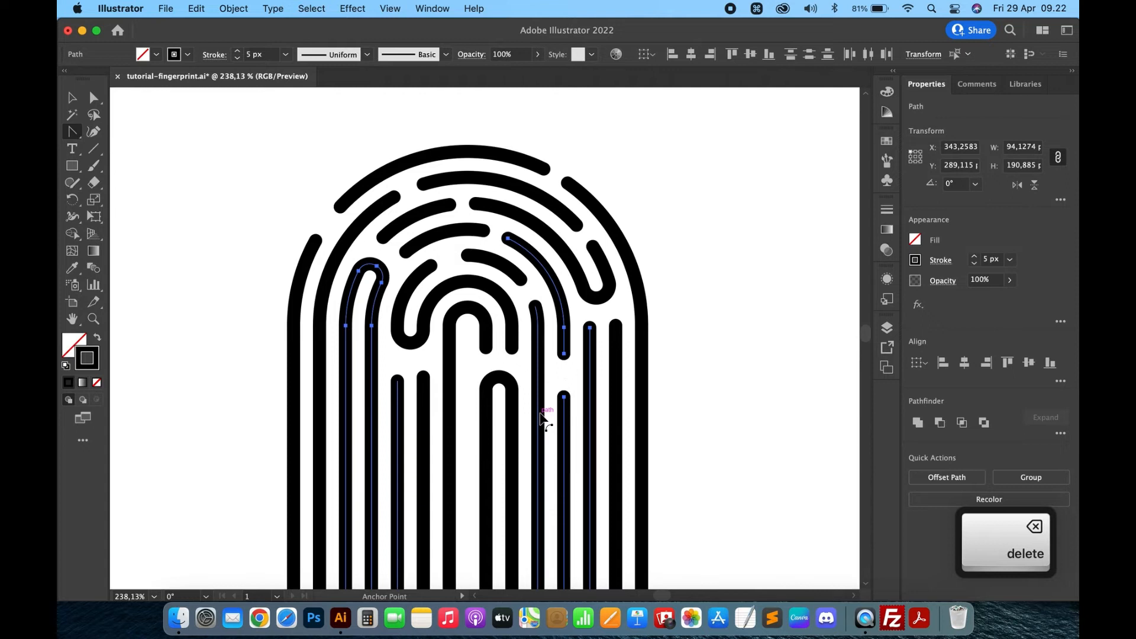
- Cut a gap lower down in the neighbouring vertical leg by adding anchor points and deleting the segment
{"action": "key", "text": "="}
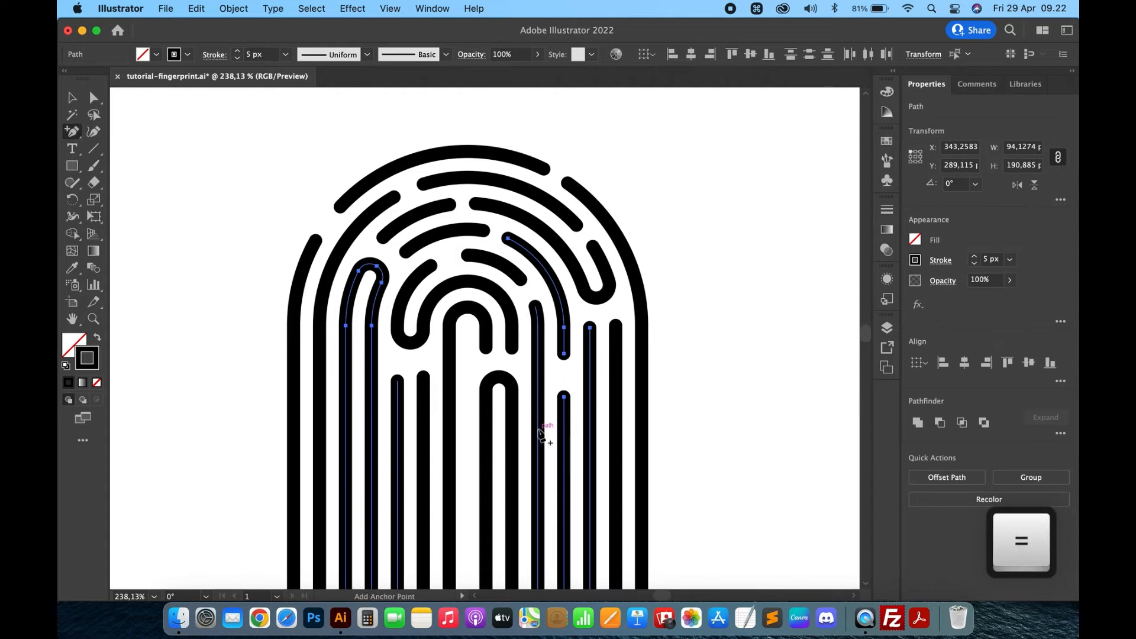
{"action": "left_click", "coordinate": [538, 429]}
{"action": "key", "text": "shift+c"}
{"action": "left_click", "coordinate": [538, 446]}
{"action": "key", "text": "BackSpace"}
- Cut a gap into a left-side arch's left leg by adding anchor points and deleting the segment between them
{"action": "key", "text": "="}
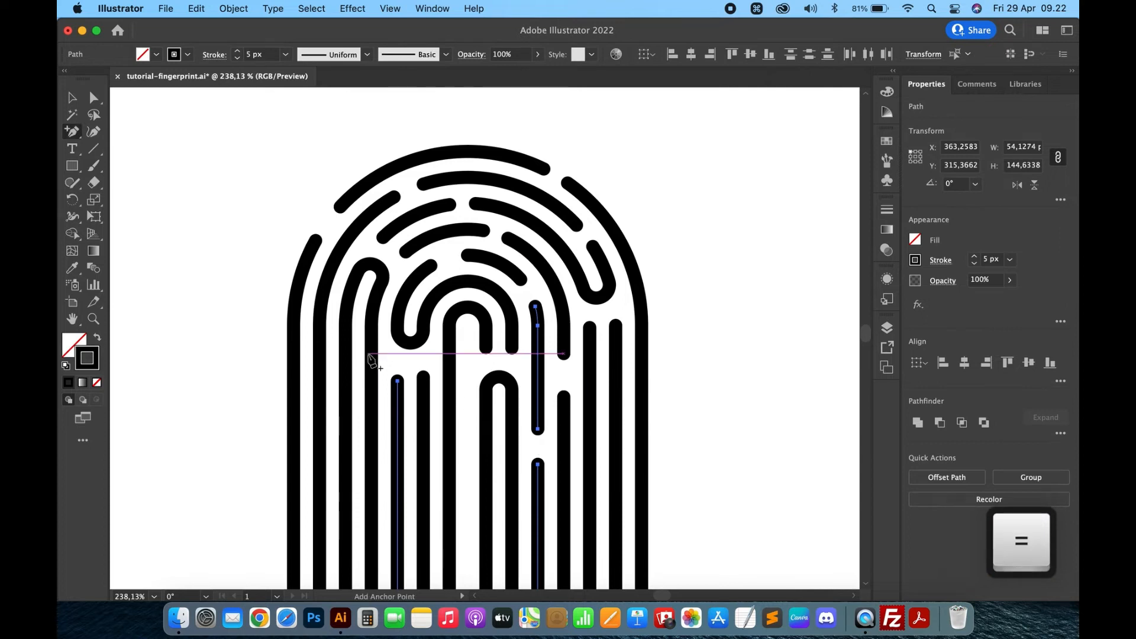
{"action": "left_click", "coordinate": [346, 354]}
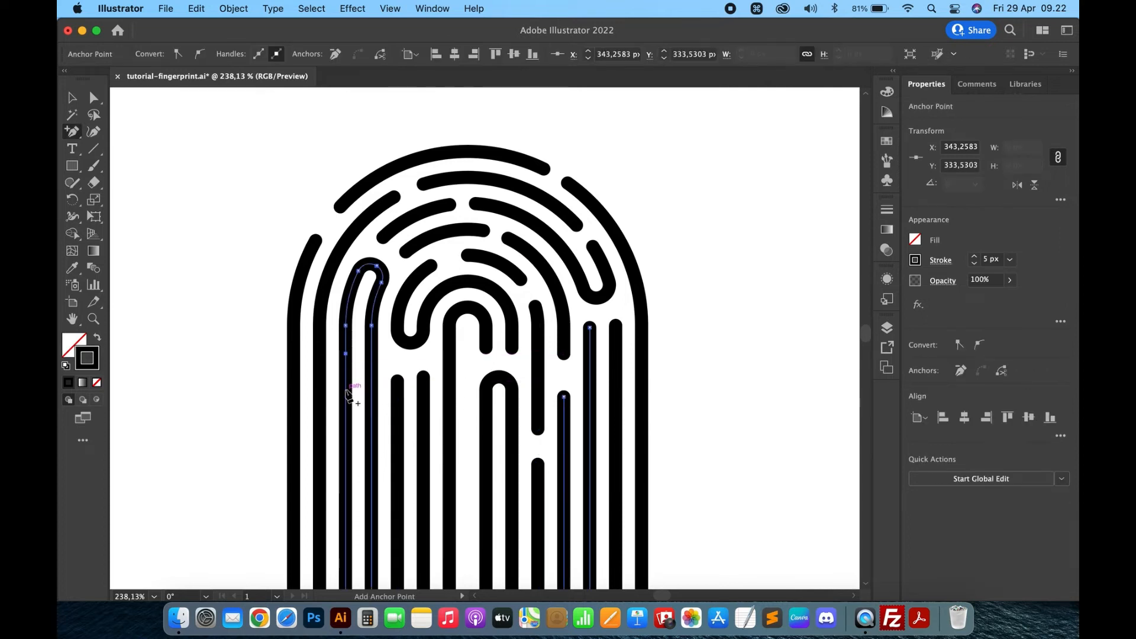
{"action": "key", "text": "shift+c"}
{"action": "left_click", "coordinate": [347, 372]}
{"action": "key", "text": "BackSpace"}
- Cut a gap into the same arch's right leg by adding anchor points and deleting the segment between them
{"action": "key", "text": "="}
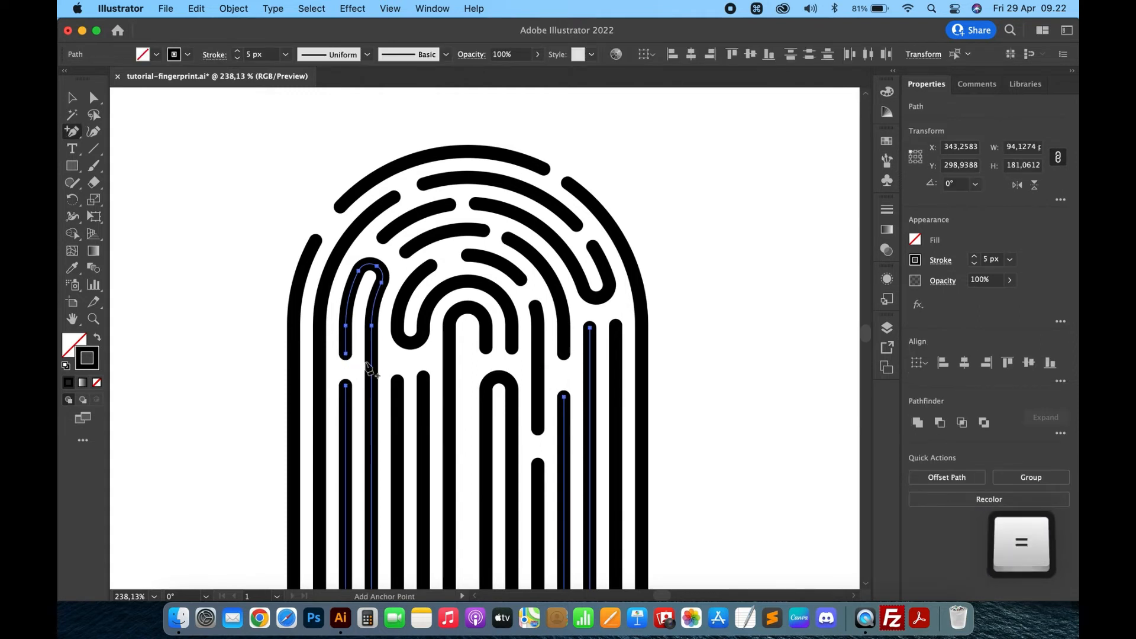
{"action": "scroll", "coordinate": [366, 362], "scroll_direction": "up", "scroll_amount": 5}
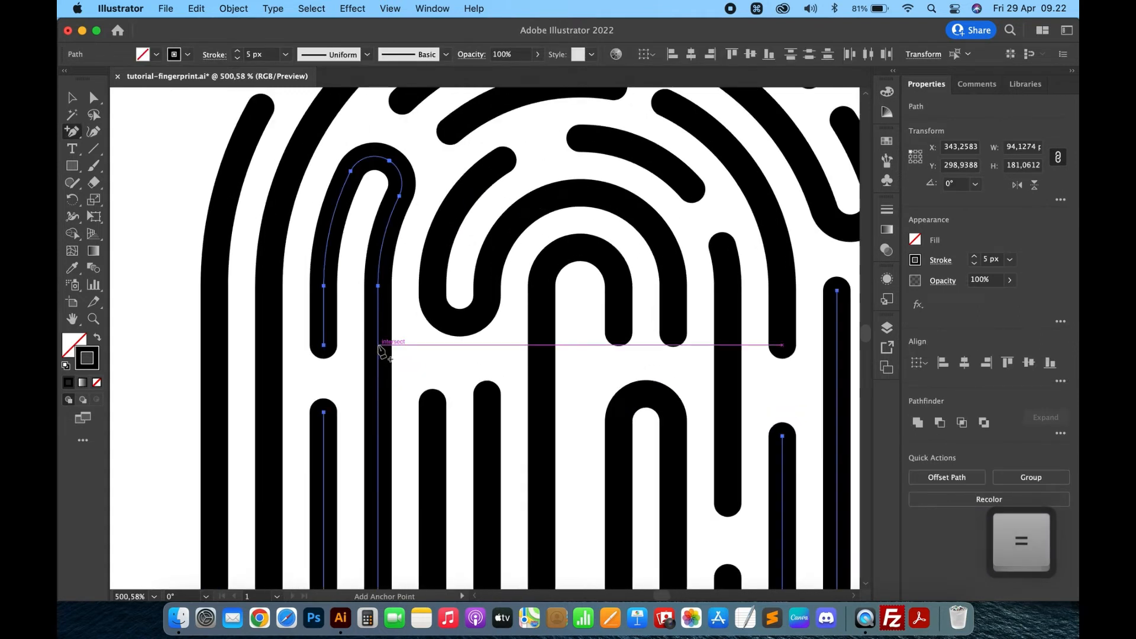
{"action": "left_click", "coordinate": [379, 345]}
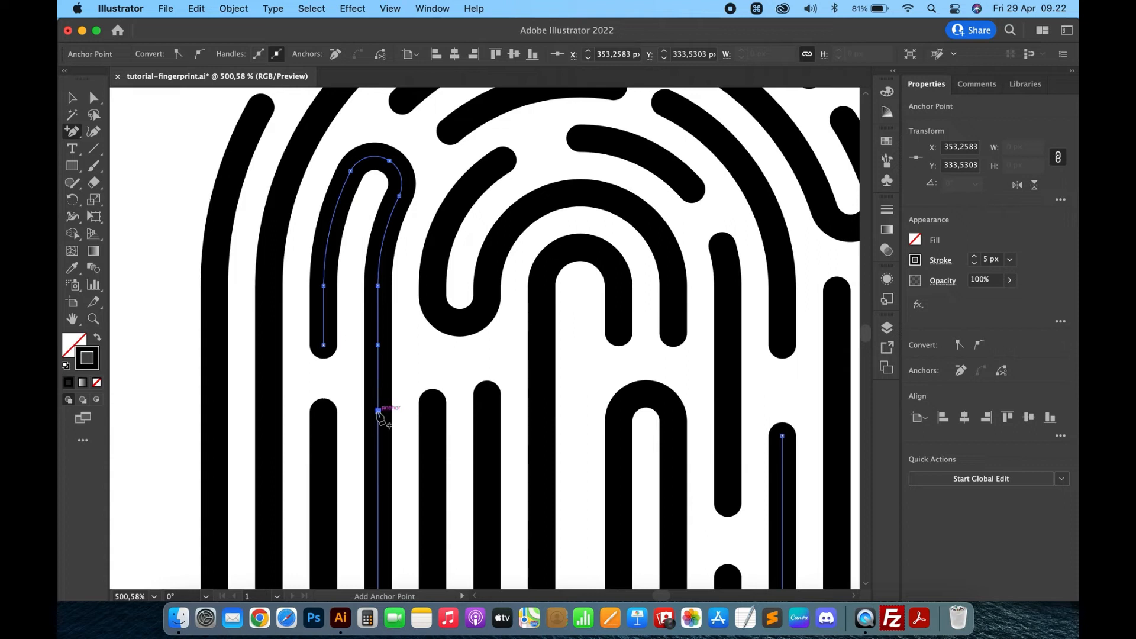
{"action": "key", "text": "shift+c"}
{"action": "left_click", "coordinate": [377, 377]}
{"action": "key", "text": "Delete"}
- Join the two lower leg ends into one U-shaped path and round its corners to 5 px
{"action": "key", "text": "a"}
{"action": "left_click", "coordinate": [325, 413], "text": "shift"}
{"action": "left_click", "coordinate": [377, 412], "text": "shift"}
{"action": "key", "text": "cmd+j"}
{"action": "left_click_drag", "start_coordinate": [372, 422], "coordinate": [317, 495]}
- Cut a gap into a vertical leg left of centre by adding an anchor point and deleting the segment
{"action": "scroll", "coordinate": [475, 329], "scroll_direction": "down", "scroll_amount": 4}
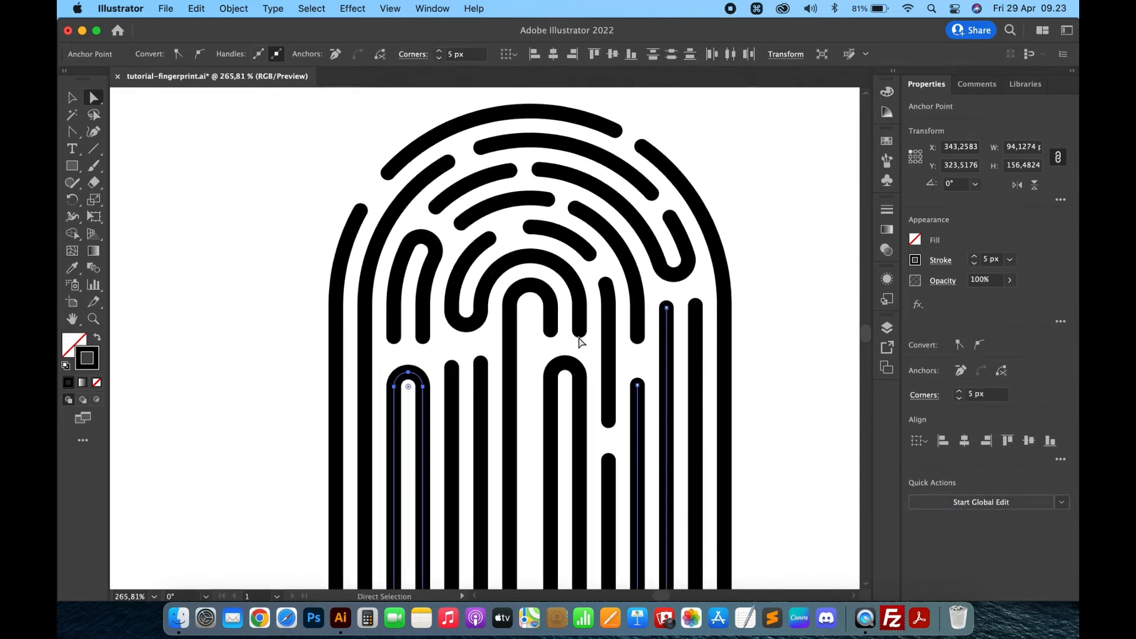
{"action": "scroll", "coordinate": [579, 342], "scroll_direction": "down", "scroll_amount": 2}
{"action": "scroll", "coordinate": [579, 342], "scroll_direction": "right", "scroll_amount": 2}
{"action": "key", "text": "="}
{"action": "left_click", "coordinate": [430, 366]}
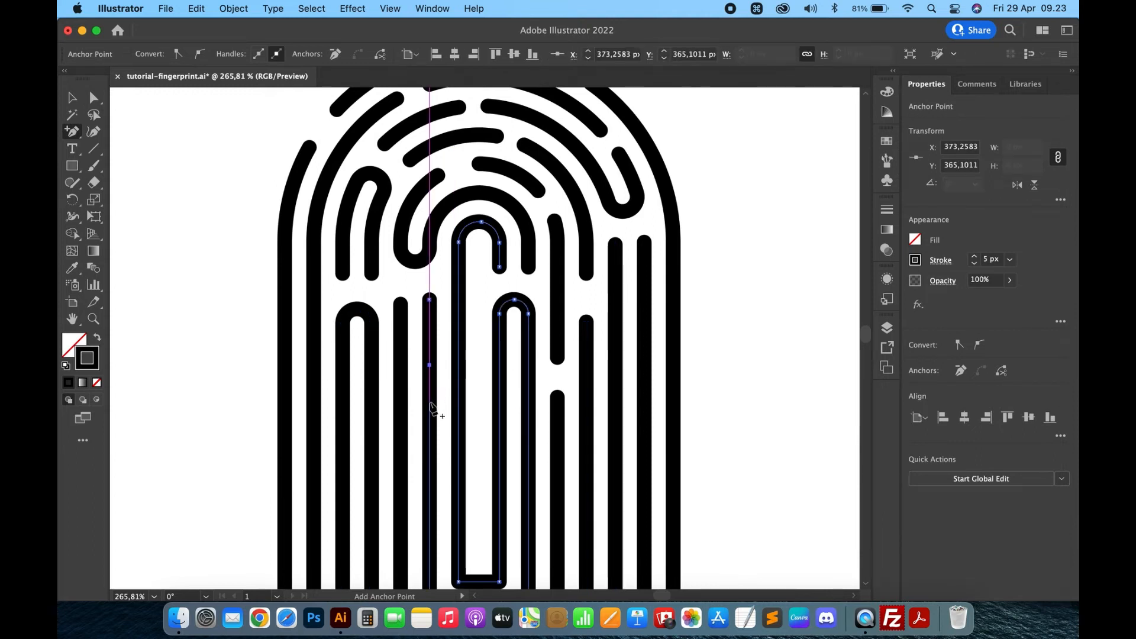
{"action": "key", "text": "shift+c"}
{"action": "key", "text": "Delete"}
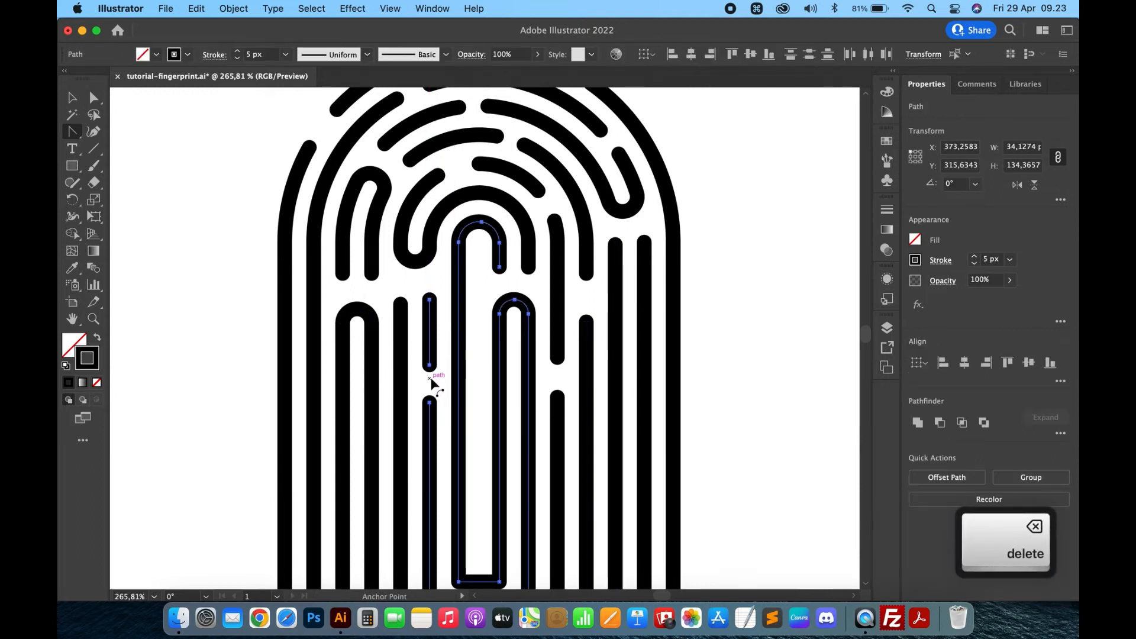
- Cut a gap into the right leg of the narrow arch left of centre by adding an anchor point and deleting the segment
{"action": "key", "text": "="}
{"action": "left_click", "coordinate": [372, 428]}
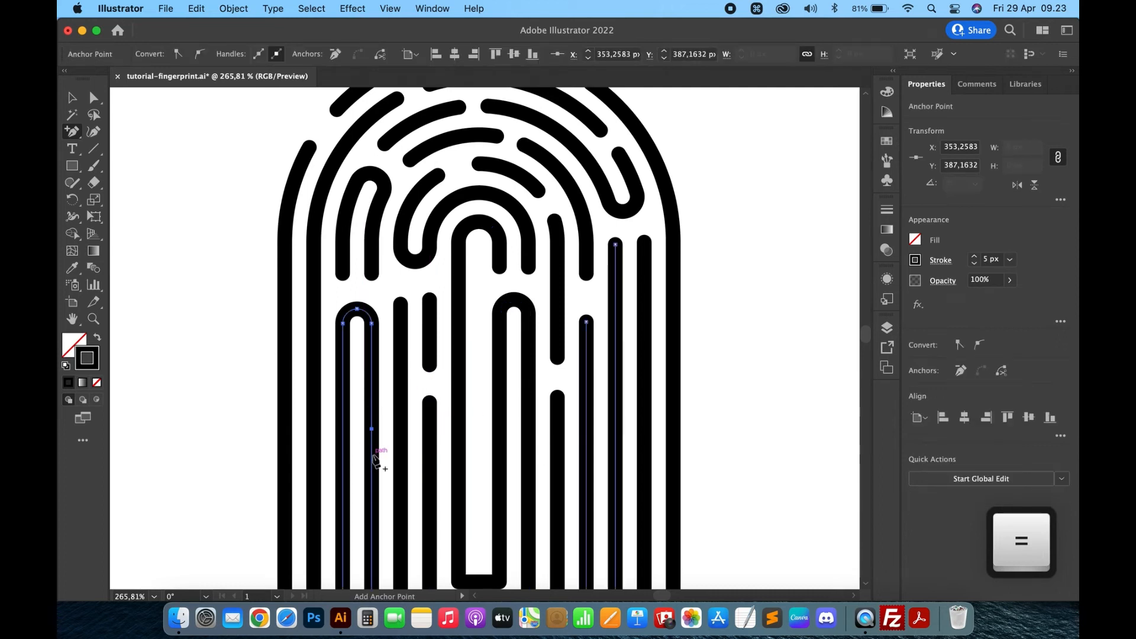
{"action": "key", "text": "shift+c"}
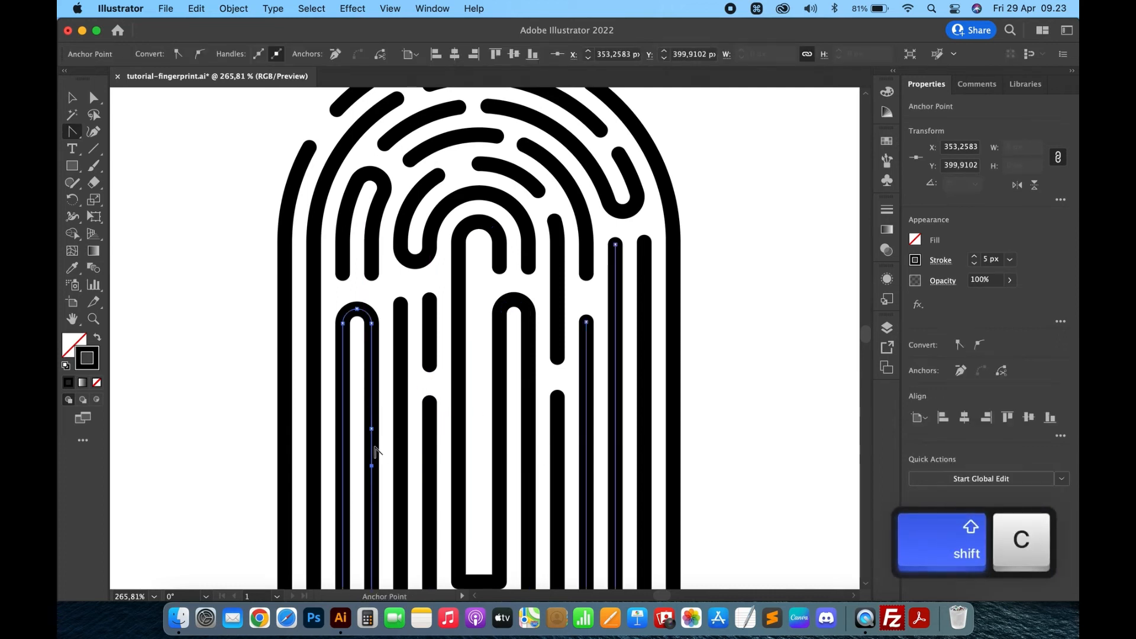
{"action": "key", "text": "Delete"}
- Cut a gap into the second outer arch at its left shoulder by adding an anchor point and deleting the segment
{"action": "key", "text": "="}
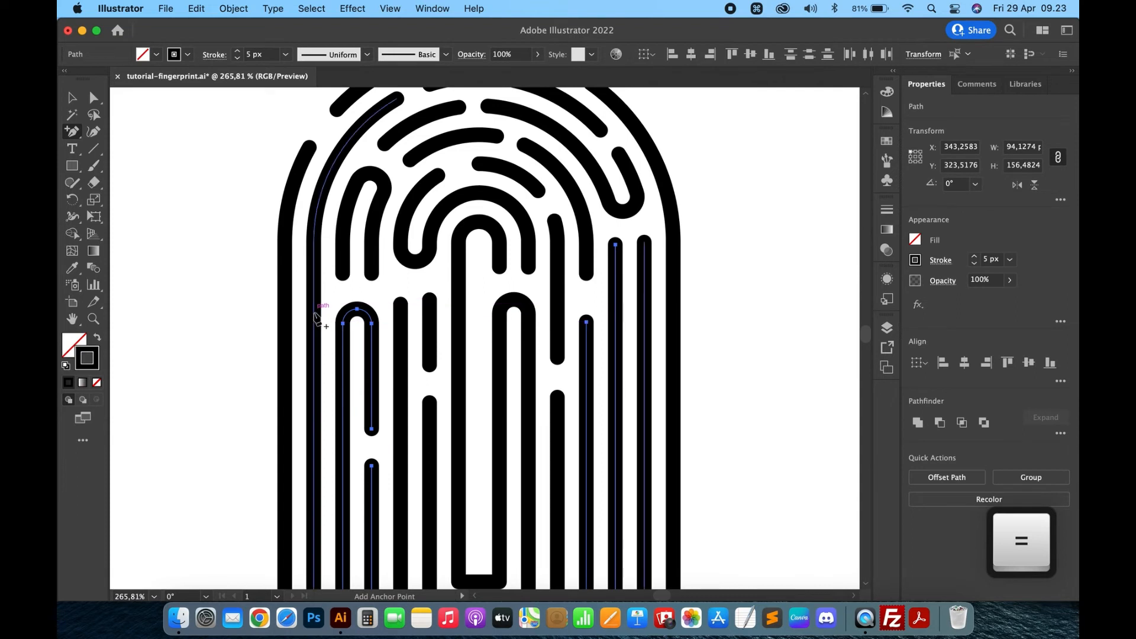
{"action": "left_click", "coordinate": [321, 225]}
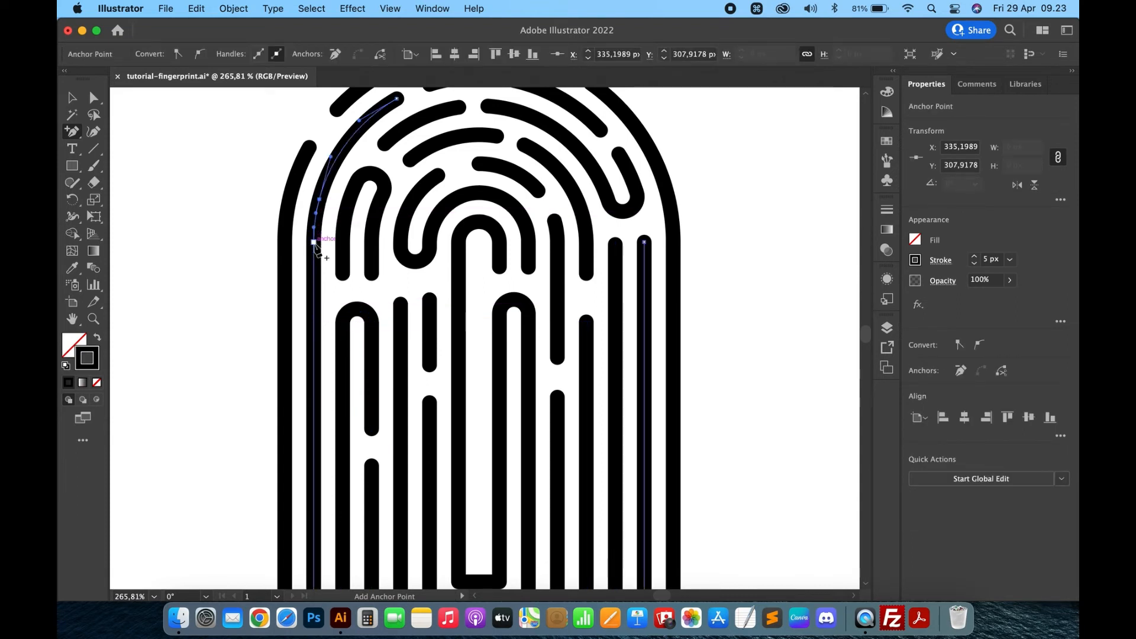
{"action": "key", "text": "shift+c"}
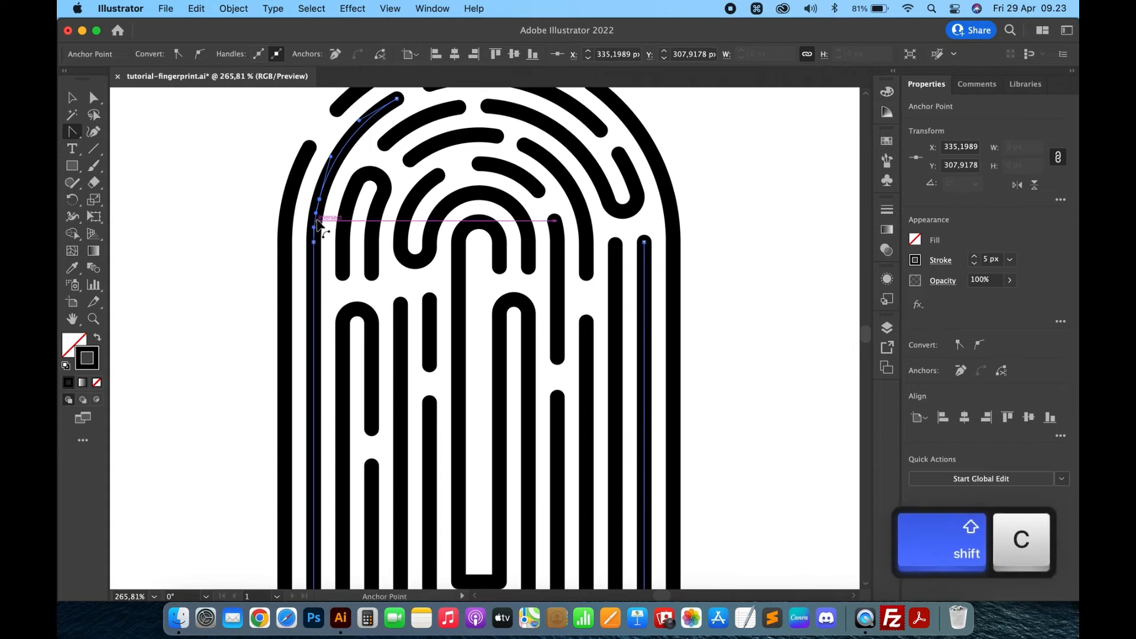
{"action": "key", "text": "Delete"}
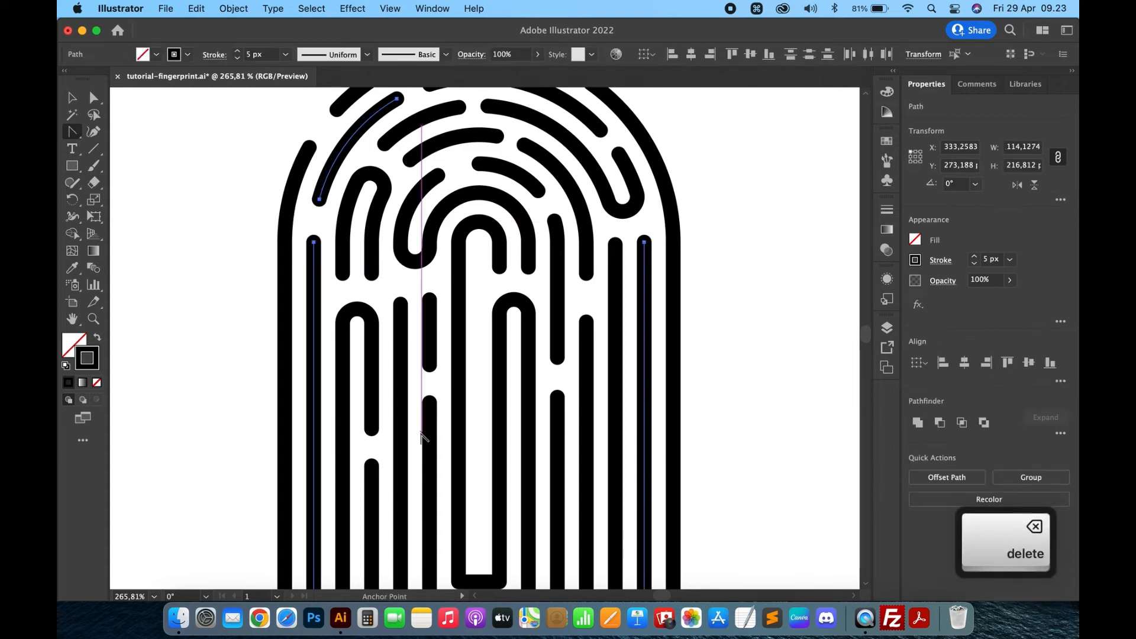
- Cut a gap into the outermost arch's right side by adding two anchor points and deleting the segment between them
{"action": "key", "text": "equal"}
{"action": "scroll", "coordinate": [667, 357], "scroll_direction": "up", "scroll_amount": 3}
{"action": "scroll", "coordinate": [667, 357], "scroll_direction": "right", "scroll_amount": 2}
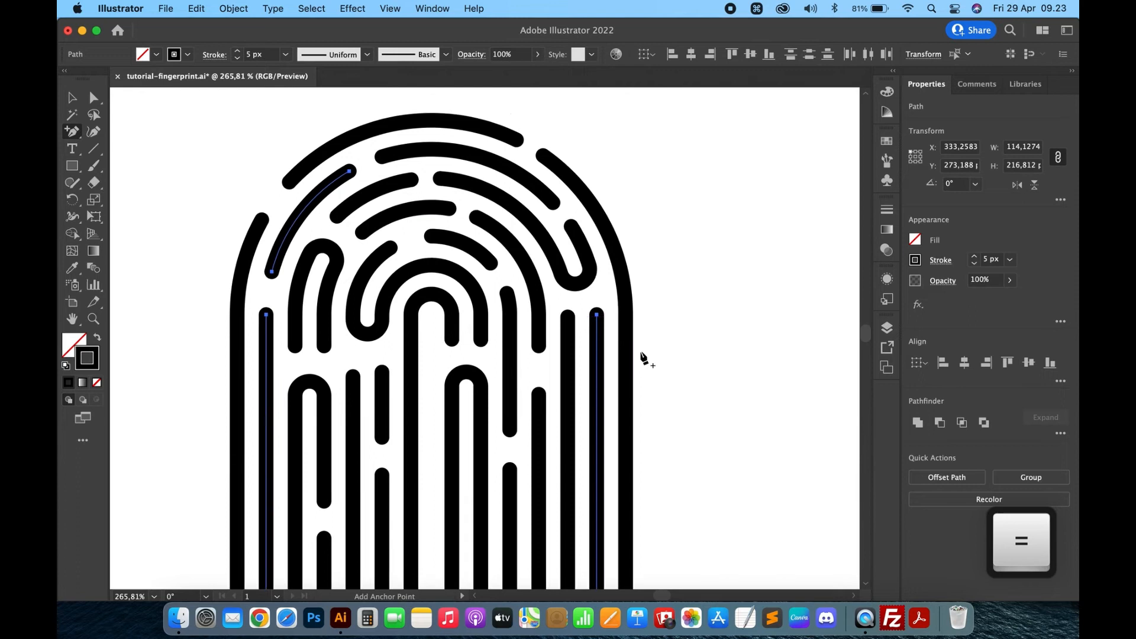
{"action": "scroll", "coordinate": [644, 359], "scroll_direction": "down", "scroll_amount": 1}
{"action": "left_click", "coordinate": [627, 356]}
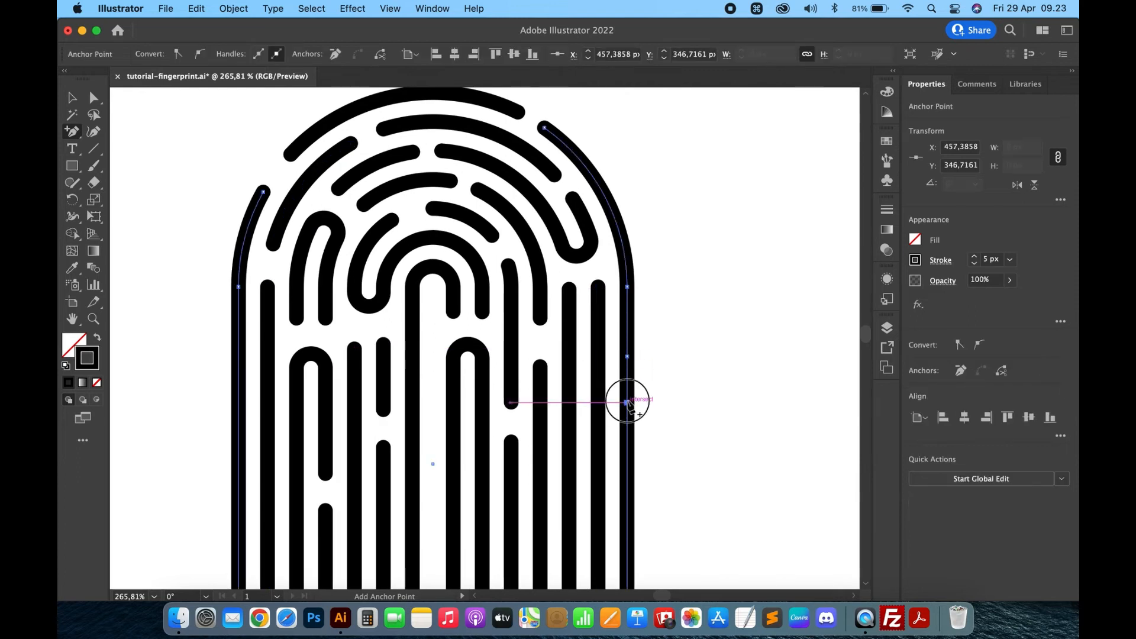
{"action": "key", "text": "shift+c"}
{"action": "left_click", "coordinate": [627, 382]}
{"action": "key", "text": "BackSpace"}
- Draw an ellipse about 140 x 179 px over the upper part of the fingerprint
{"action": "key", "text": "super+minus"}
{"action": "key", "text": "super+minus"}
{"action": "key", "text": "super+minus"}
{"action": "key", "text": "v"}
{"action": "left_click", "coordinate": [676, 252]}
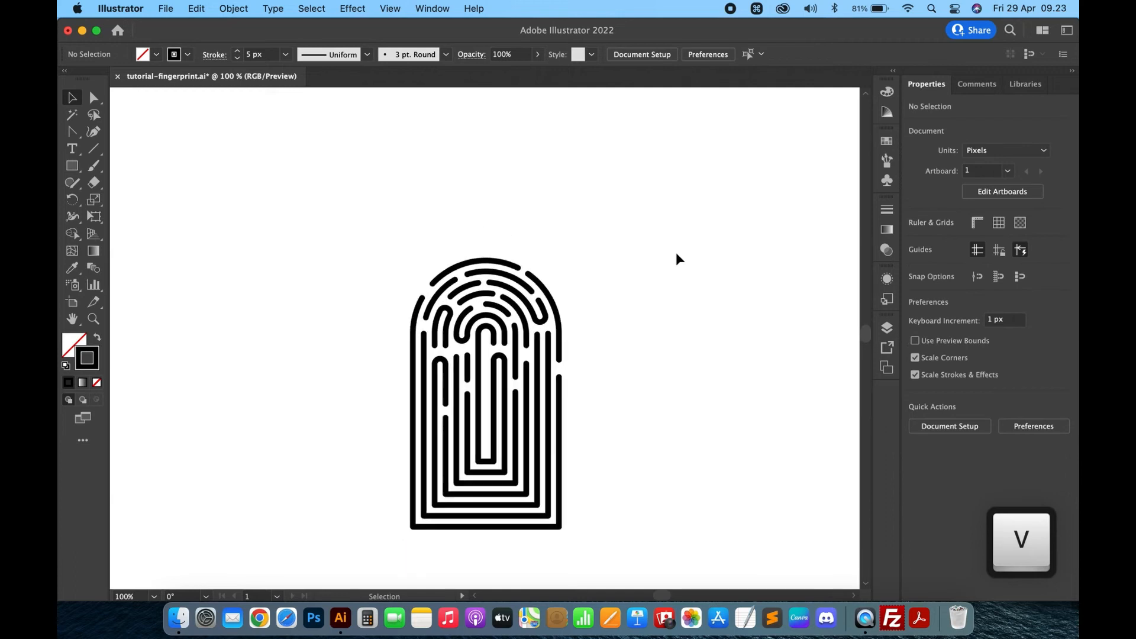
{"action": "scroll", "coordinate": [625, 270], "scroll_direction": "up", "scroll_amount": 3}
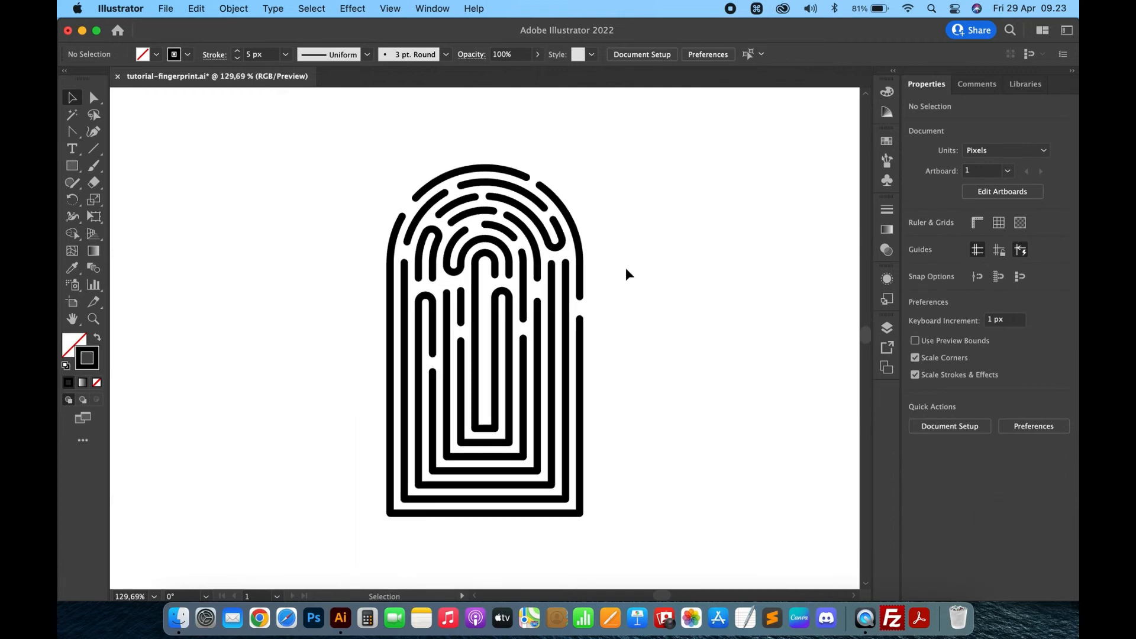
{"action": "left_click_drag", "start_coordinate": [73, 166], "coordinate": [152, 195]}
{"action": "left_click_drag", "start_coordinate": [354, 163], "coordinate": [550, 418]}
{"action": "left_click", "coordinate": [73, 97]}
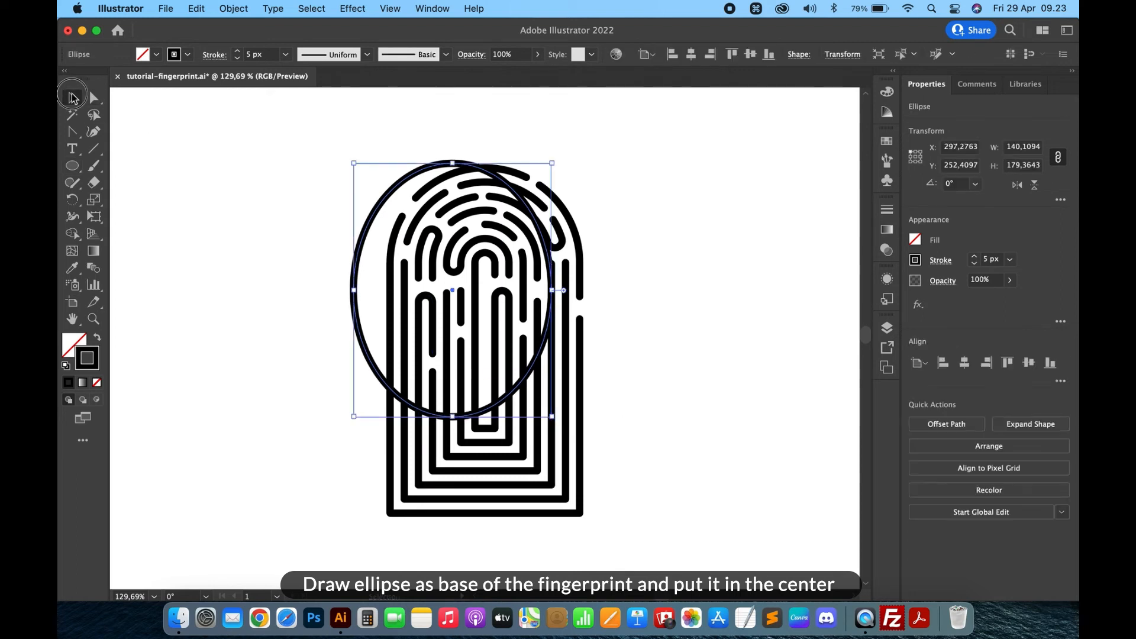
- Move the ellipse so it is centred over the fingerprint's arches
{"action": "left_click_drag", "start_coordinate": [508, 188], "coordinate": [542, 183]}
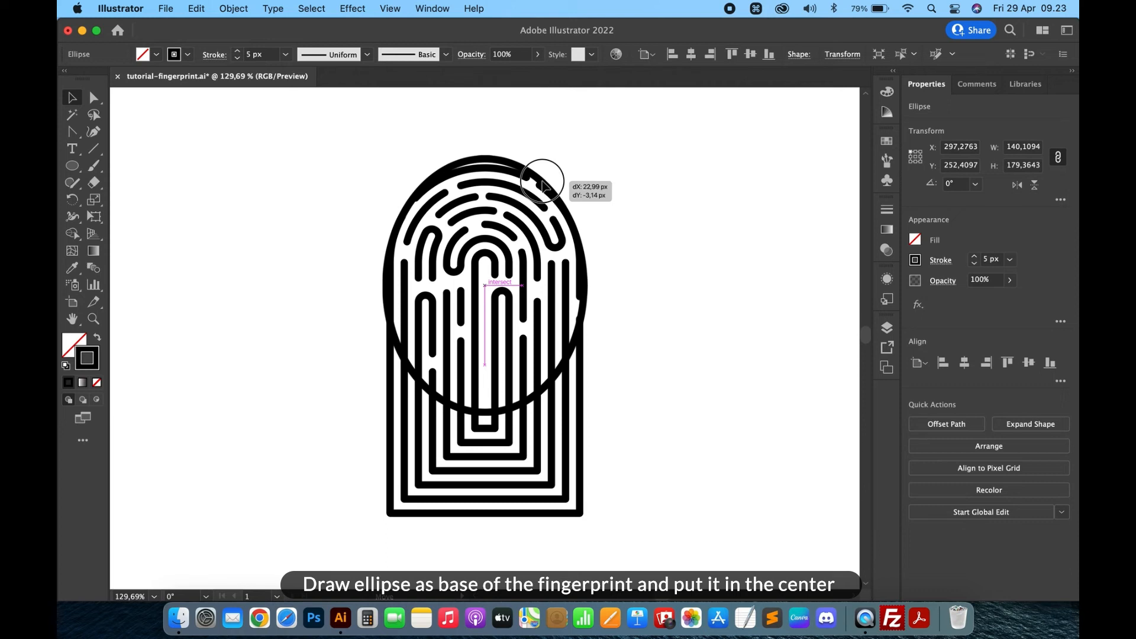
{"action": "left_click_drag", "start_coordinate": [543, 185], "coordinate": [545, 187]}
{"action": "key", "text": "Up"}
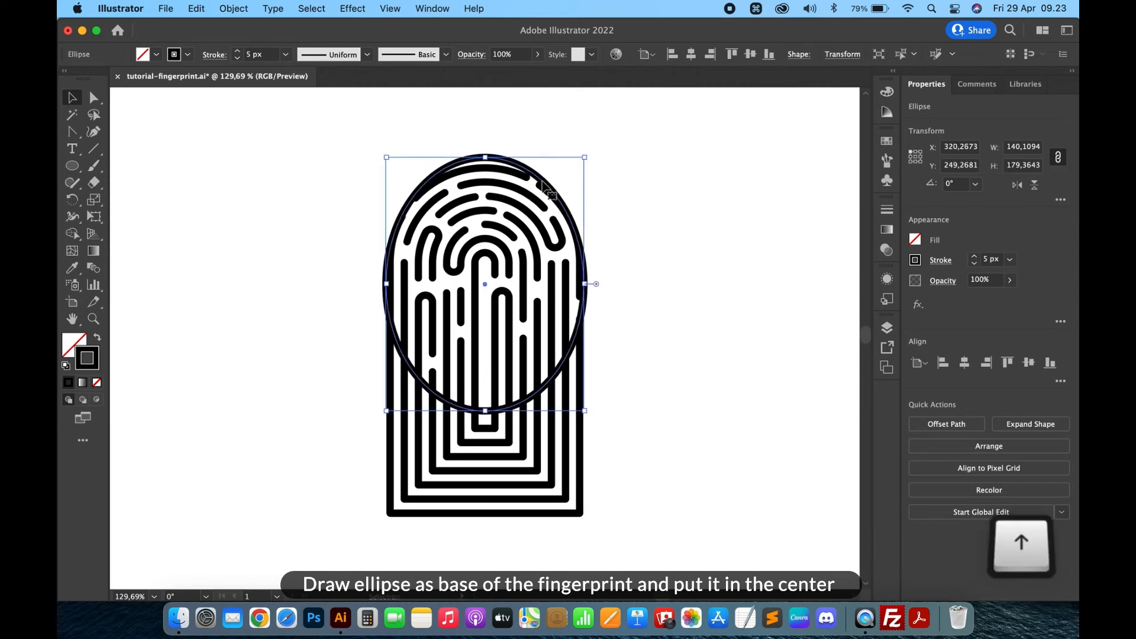
{"action": "key", "text": "Up"}
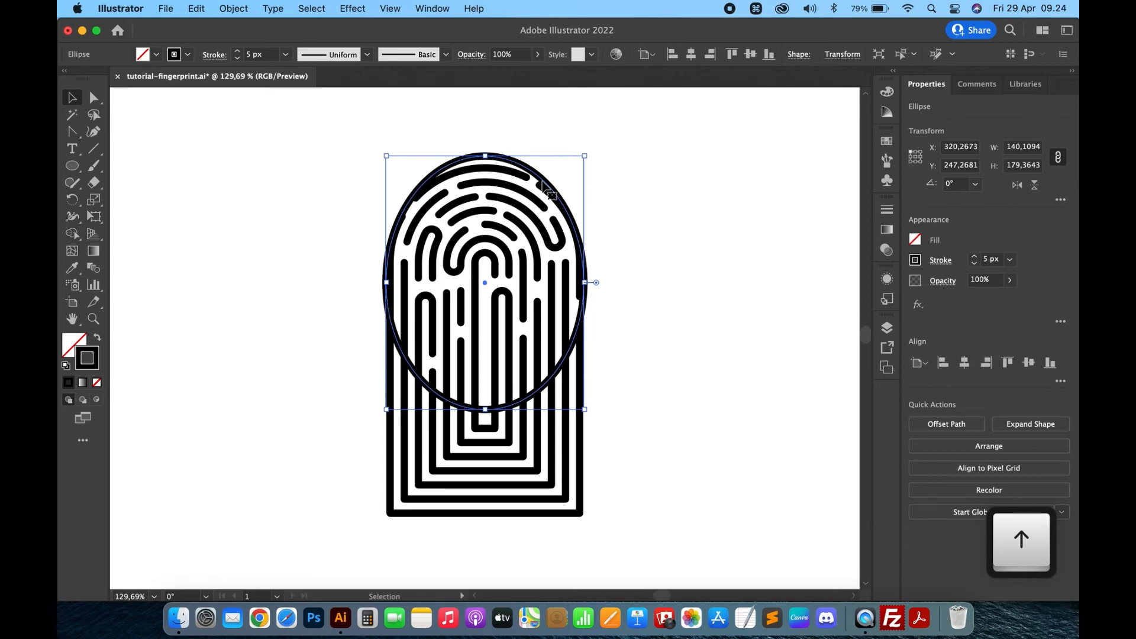
{"action": "key", "text": "Up"}
{"action": "key", "text": "Up"}
{"action": "key", "text": "Up"}
{"action": "key", "text": "Up"}
{"action": "key", "text": "Up"}
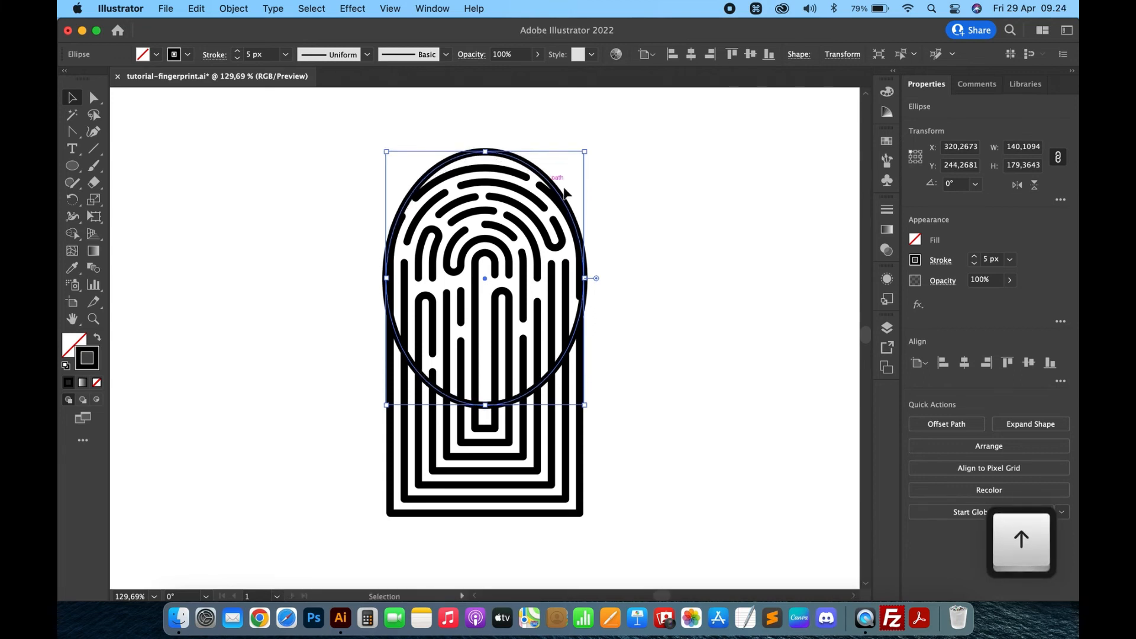
- Scale the ellipse to about 145 x 185 px and nudge it upward to fit the arches
{"action": "left_click_drag", "start_coordinate": [583, 153], "coordinate": [587, 145]}
{"action": "key", "text": "shift+Down"}
{"action": "key", "text": "Up"}
{"action": "key", "text": "Up"}
{"action": "key", "text": "Up"}
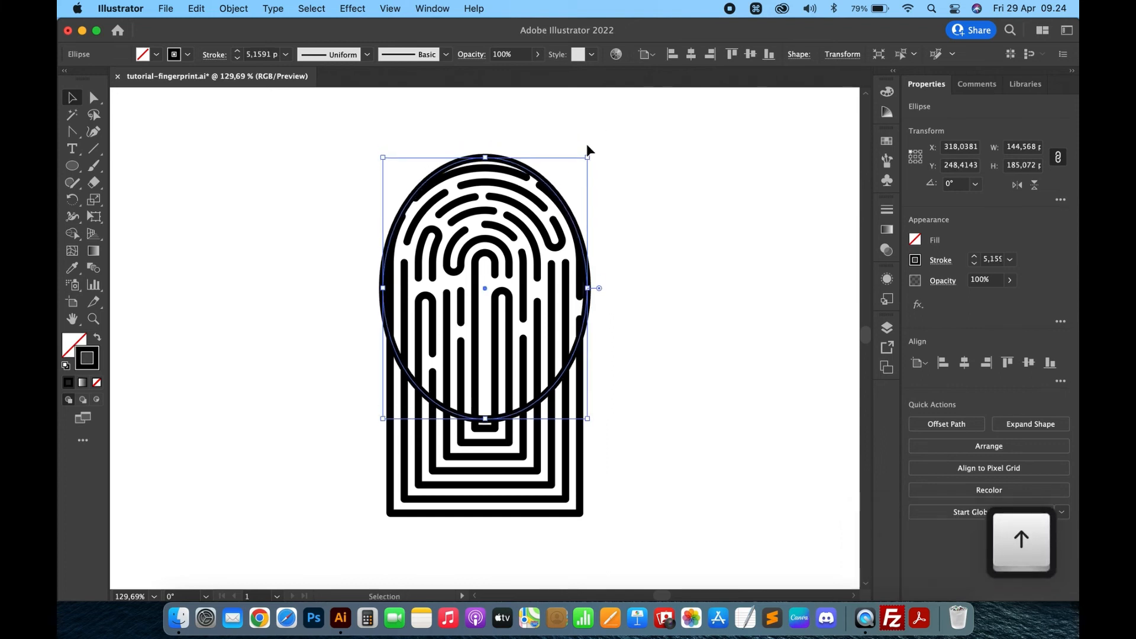
{"action": "left_click", "coordinate": [708, 238]}
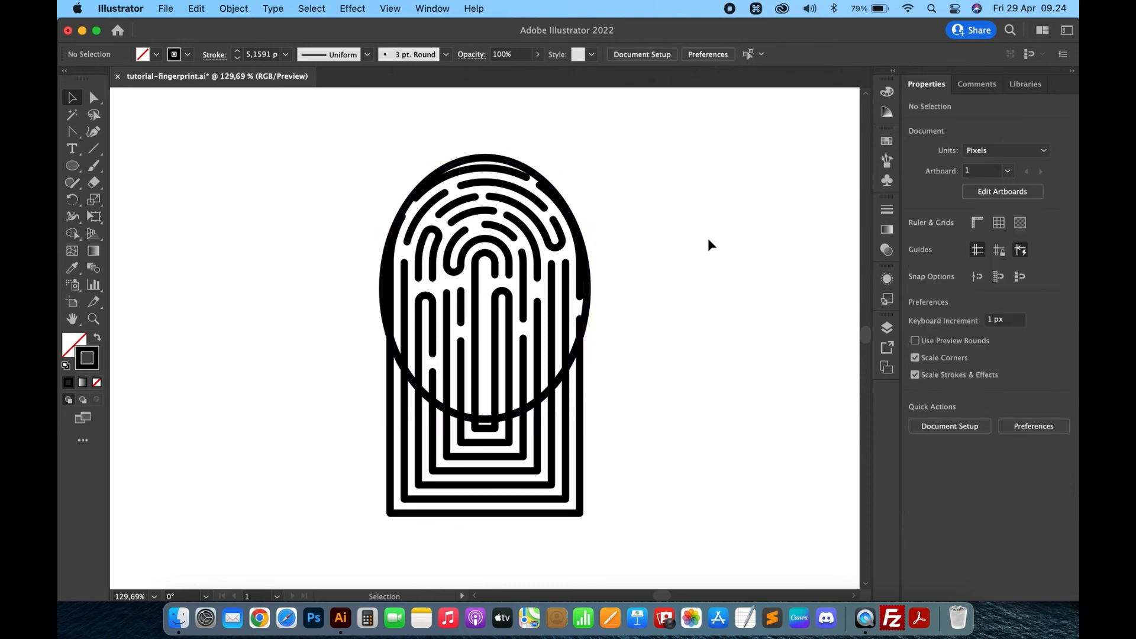
- Select everything and use the Shape Builder to remove the line portions outside the ellipse
{"action": "left_click_drag", "start_coordinate": [671, 141], "coordinate": [328, 550]}
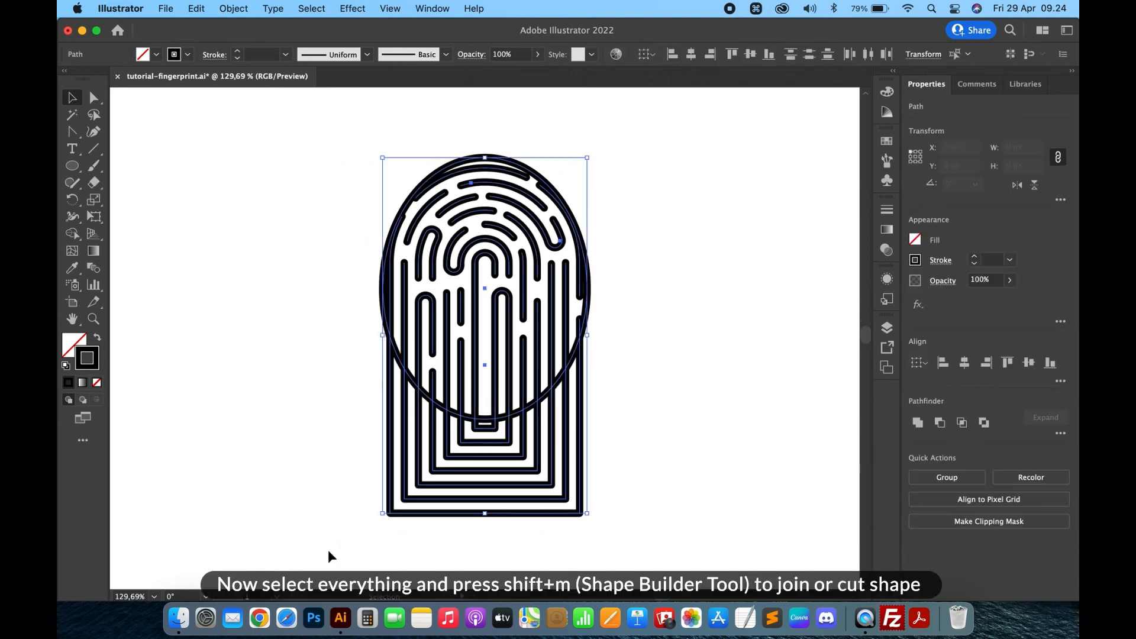
{"action": "left_click", "coordinate": [71, 236]}
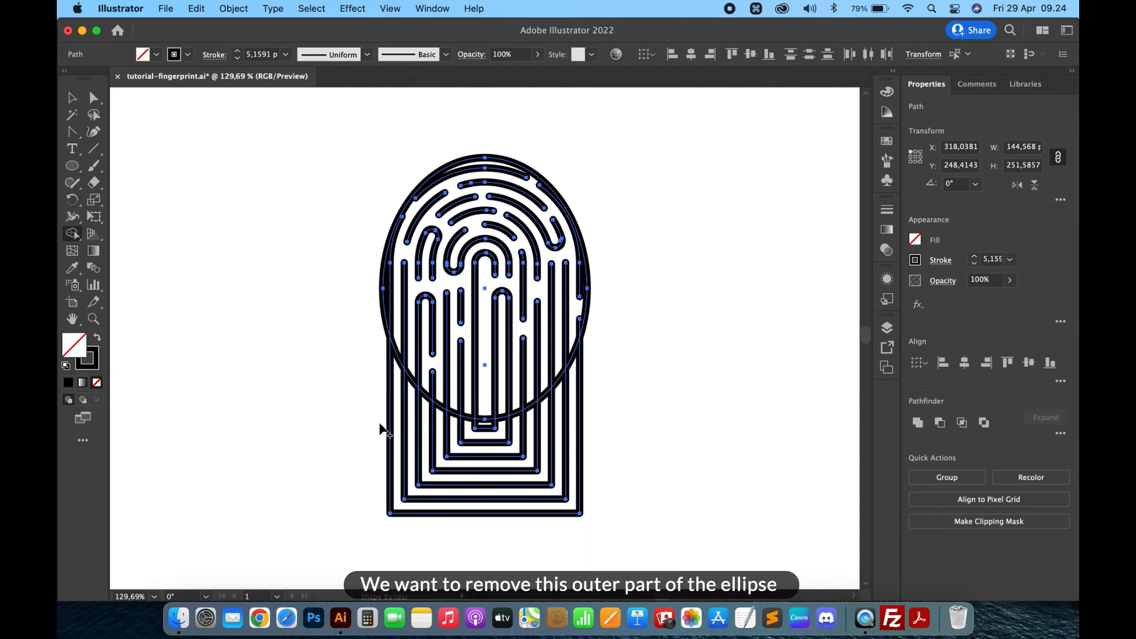
{"action": "scroll", "coordinate": [380, 423], "scroll_direction": "up", "scroll_amount": 5}
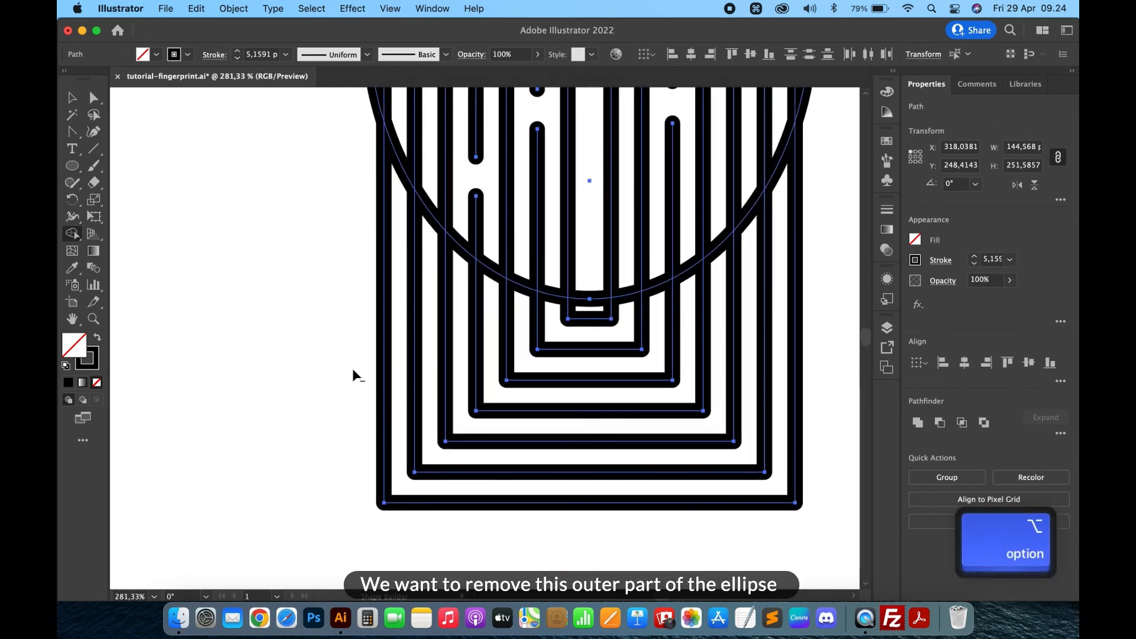
{"action": "left_click", "coordinate": [388, 350], "text": "alt"}
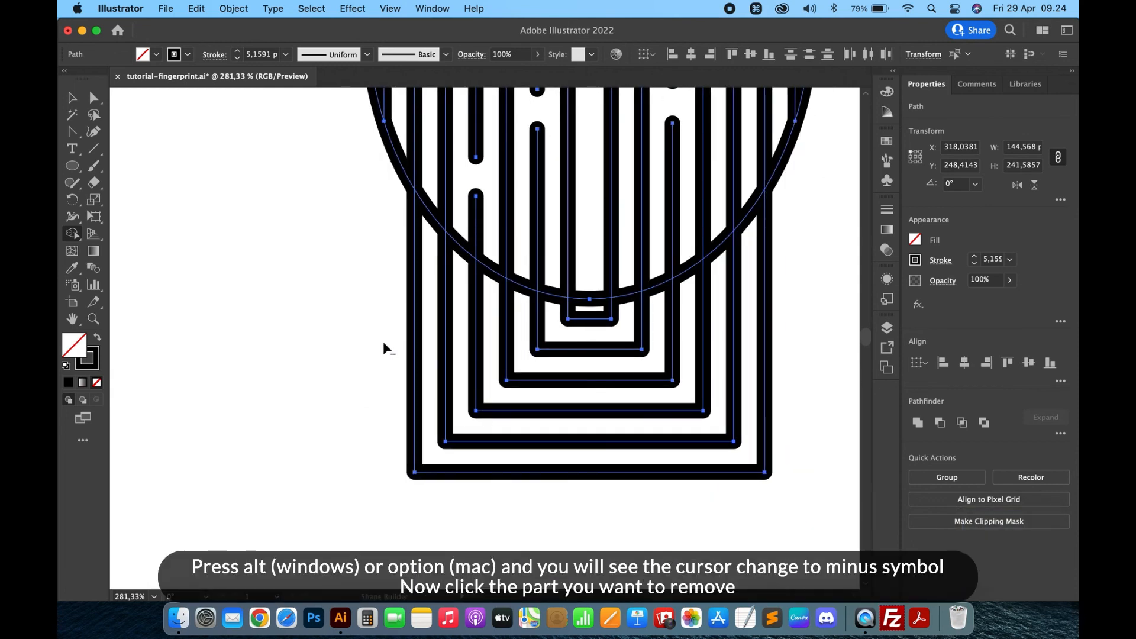
{"action": "mouse_move", "coordinate": [354, 345]}
{"action": "left_mouse_down"}
{"action": "mouse_move", "coordinate": [527, 369]}
{"action": "mouse_move", "coordinate": [598, 346]}
{"action": "mouse_move", "coordinate": [592, 314]}
{"action": "left_mouse_up"}
- Delete the ellipse outline, leaving only the trimmed fingerprint lines
{"action": "scroll", "coordinate": [592, 315], "scroll_direction": "up", "scroll_amount": 15}
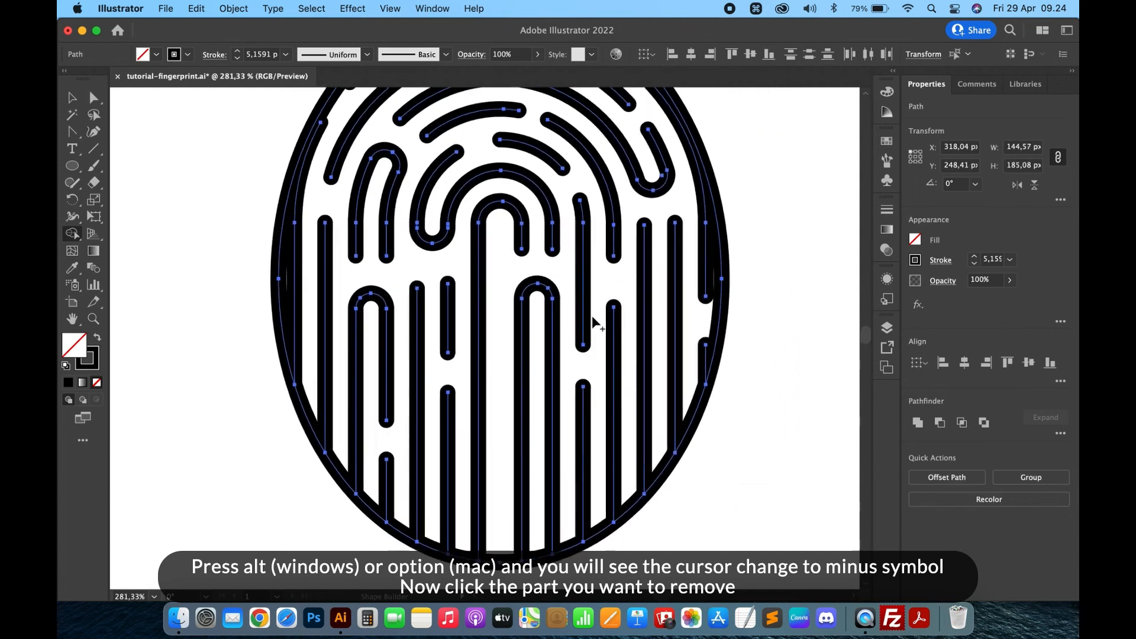
{"action": "scroll", "coordinate": [593, 319], "scroll_direction": "down", "scroll_amount": 3}
{"action": "scroll", "coordinate": [593, 320], "scroll_direction": "left", "scroll_amount": 3}
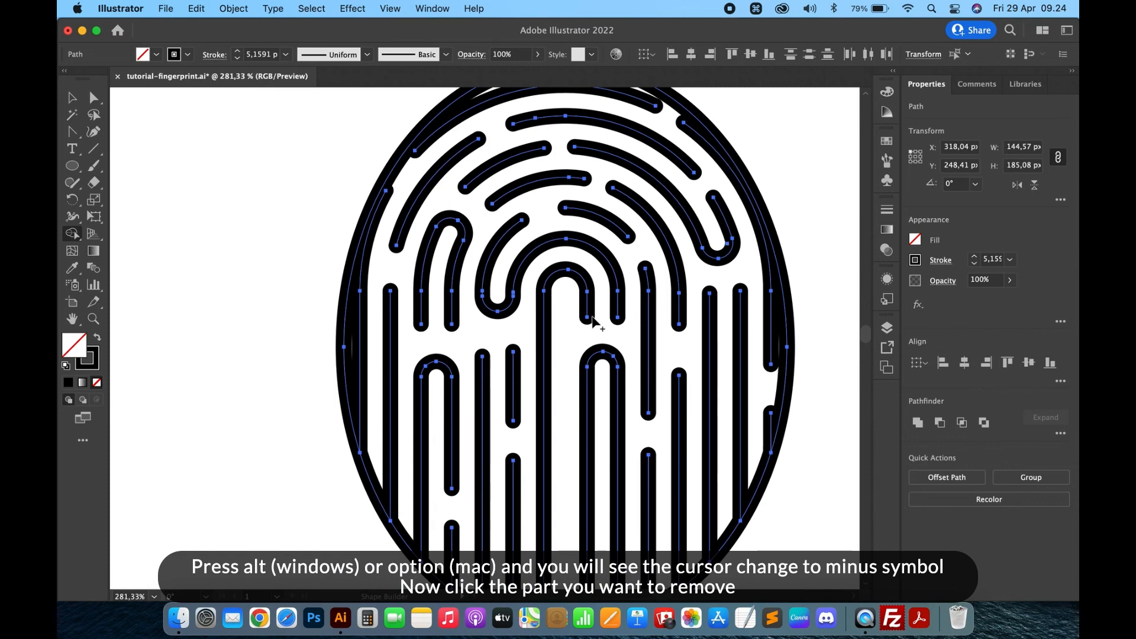
{"action": "scroll", "coordinate": [504, 181], "scroll_direction": "up", "scroll_amount": 2}
{"action": "scroll", "coordinate": [504, 181], "scroll_direction": "right", "scroll_amount": 4}
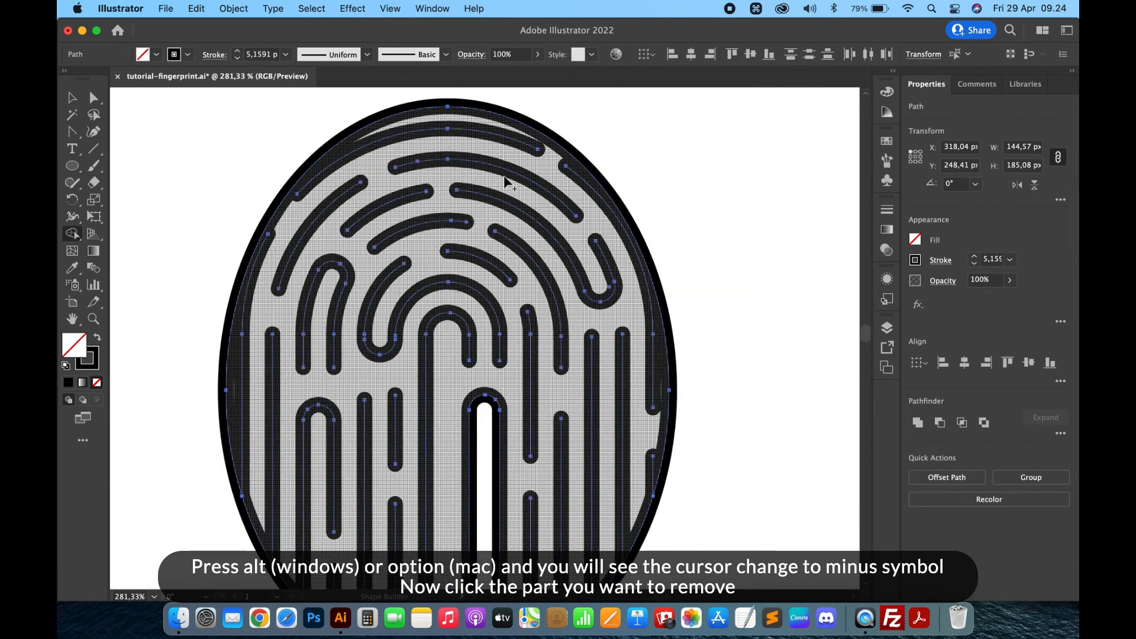
{"action": "scroll", "coordinate": [506, 181], "scroll_direction": "right", "scroll_amount": 2}
{"action": "key", "text": "v"}
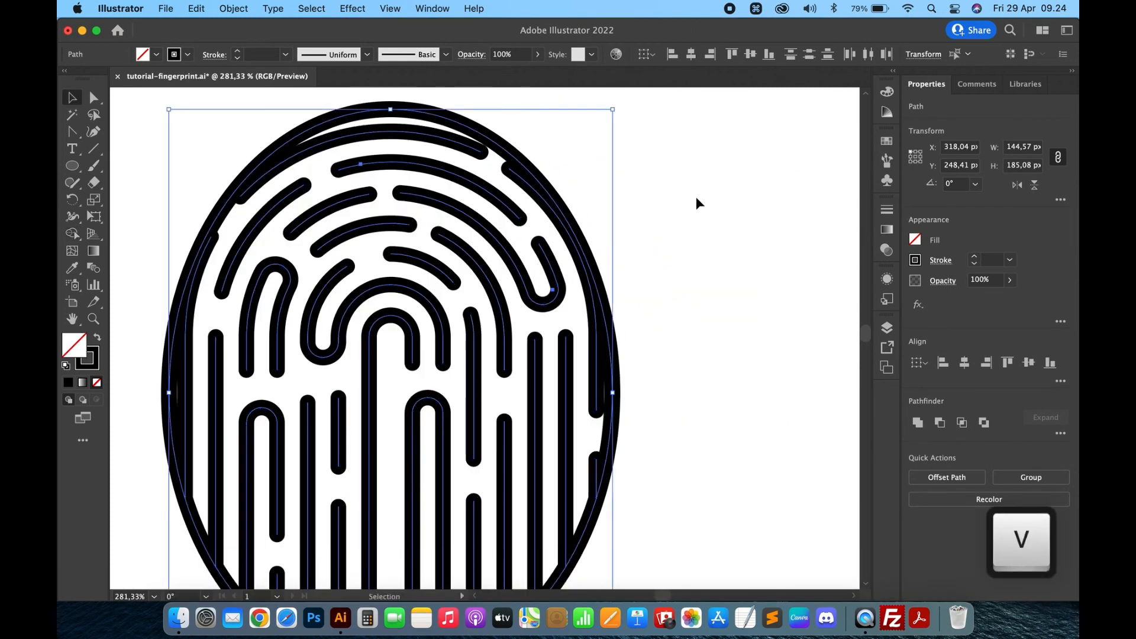
{"action": "left_click", "coordinate": [696, 196]}
{"action": "key", "text": "super+0"}
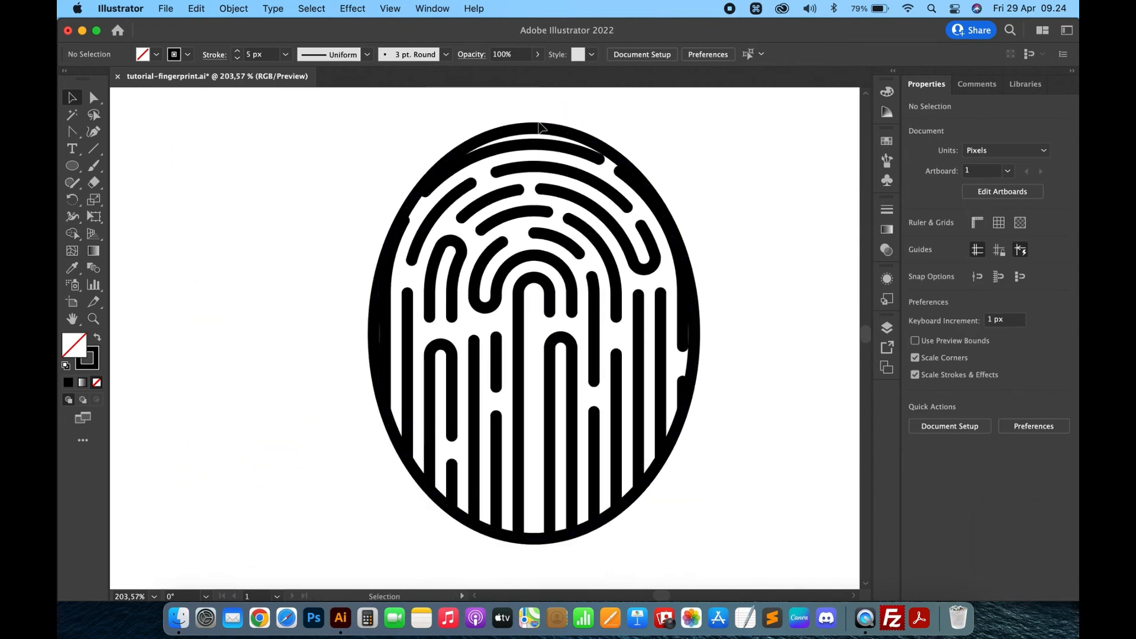
{"action": "left_click", "coordinate": [540, 127]}
{"action": "key", "text": "BackSpace"}
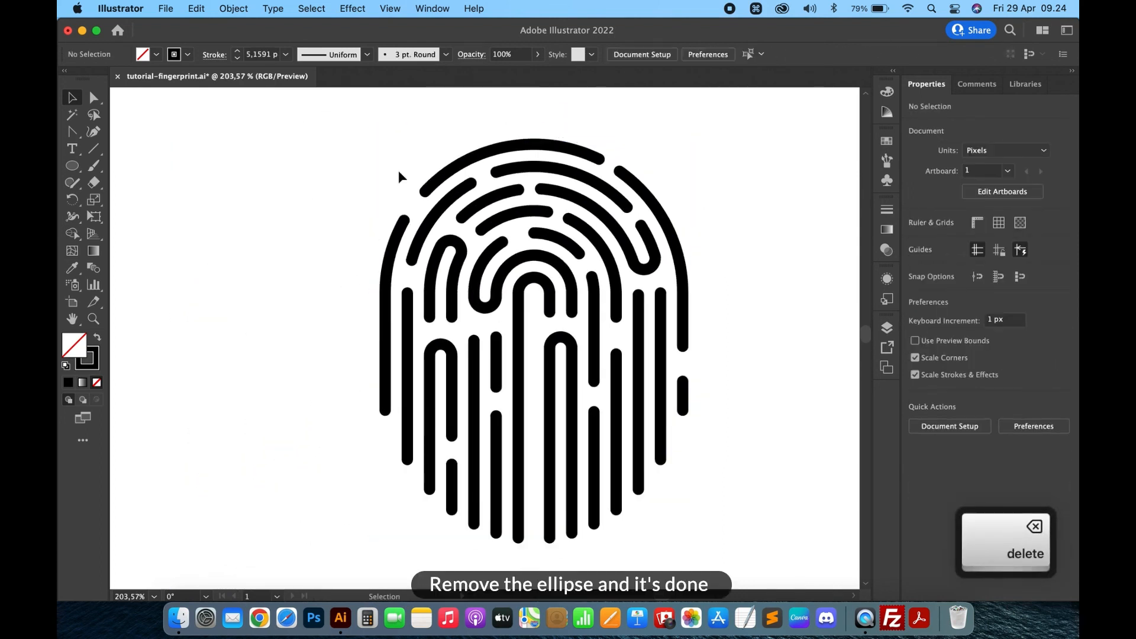
{"action": "scroll", "coordinate": [326, 282], "scroll_direction": "right", "scroll_amount": 1}
{"action": "scroll", "coordinate": [325, 282], "scroll_direction": "down", "scroll_amount": 1}
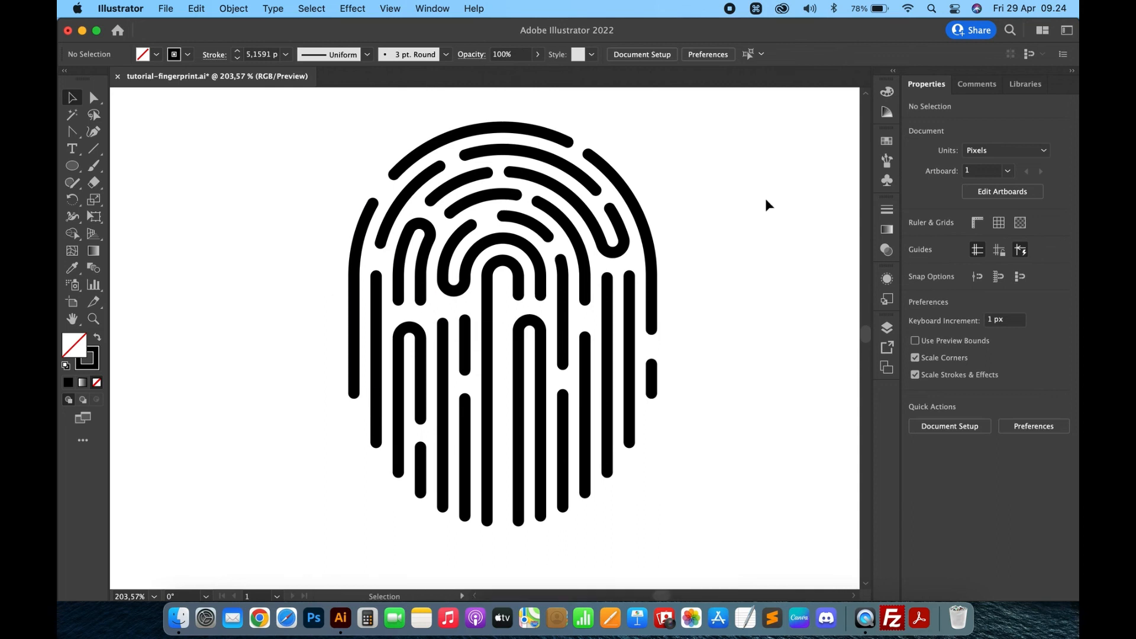
{"action": "scroll", "coordinate": [765, 199], "scroll_direction": "down", "scroll_amount": 3}
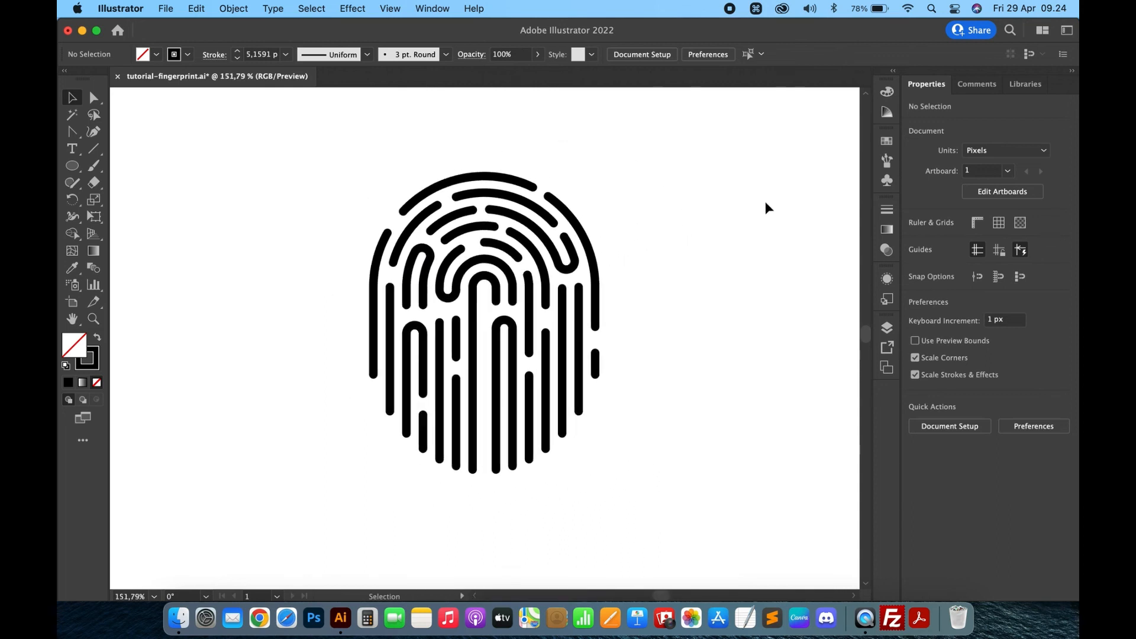